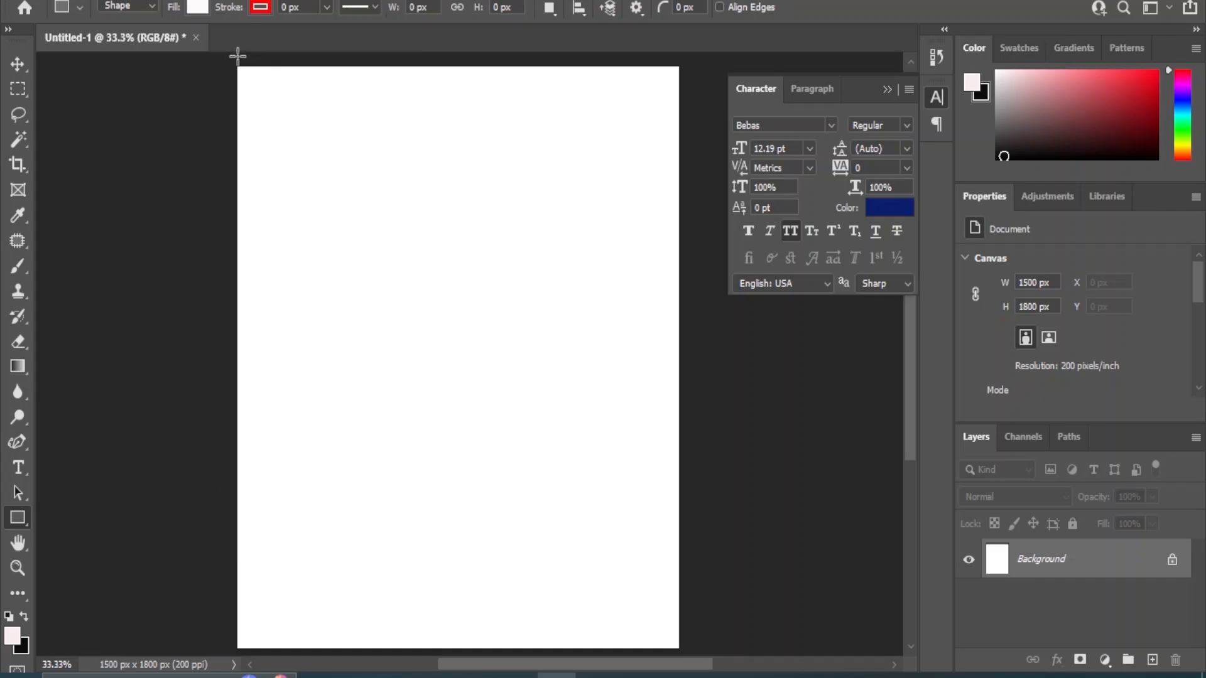
# Draw an off-white rectangle of about 1547 × 1847 px covering the whole canvas, then deselect it
pyautogui.moveTo(234, 58); pyautogui.dragTo(688, 654)
pyautogui.click(13, 64)
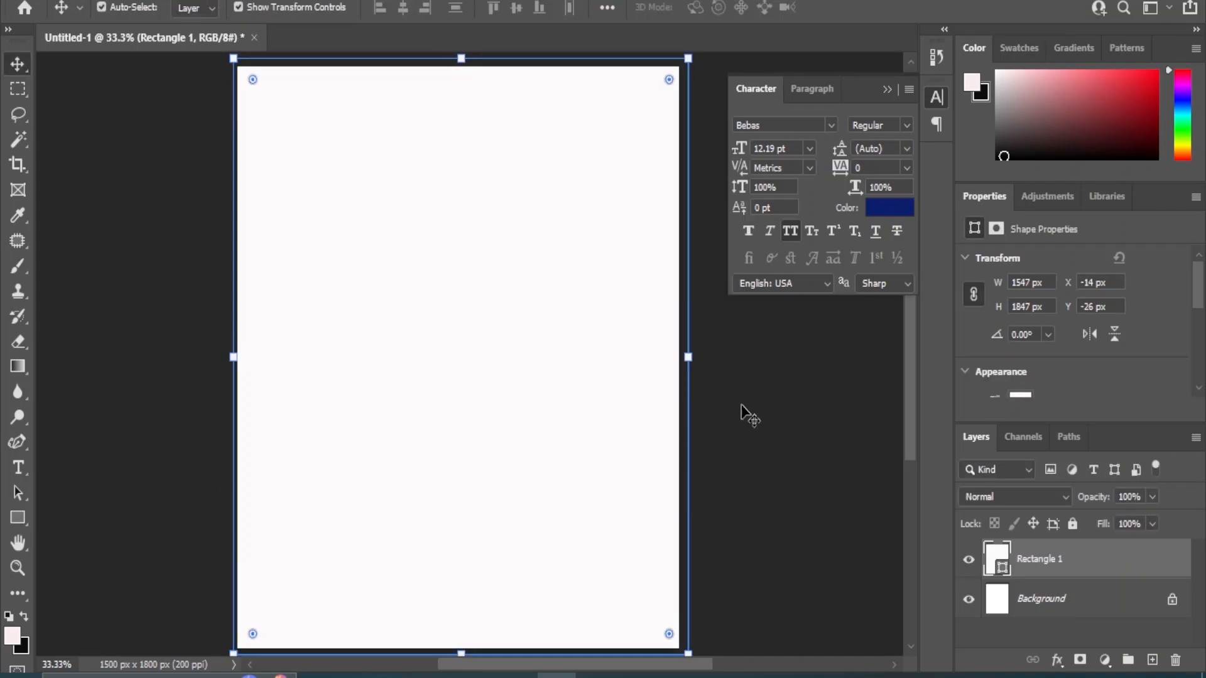
pyautogui.click(743, 410)
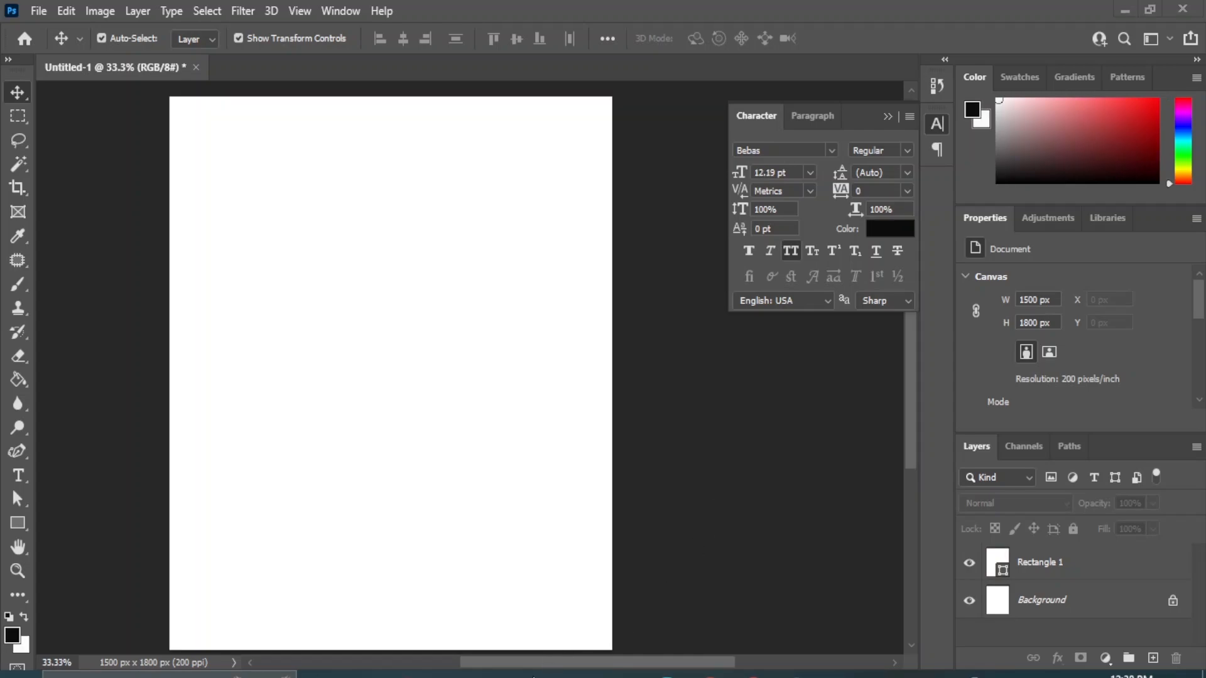
# Place the floating island image png (5) from New folder (41), enlarged to about 62%, in the lower middle of the canvas
pyautogui.moveTo(537, 675)
pyautogui.click(571, 624)
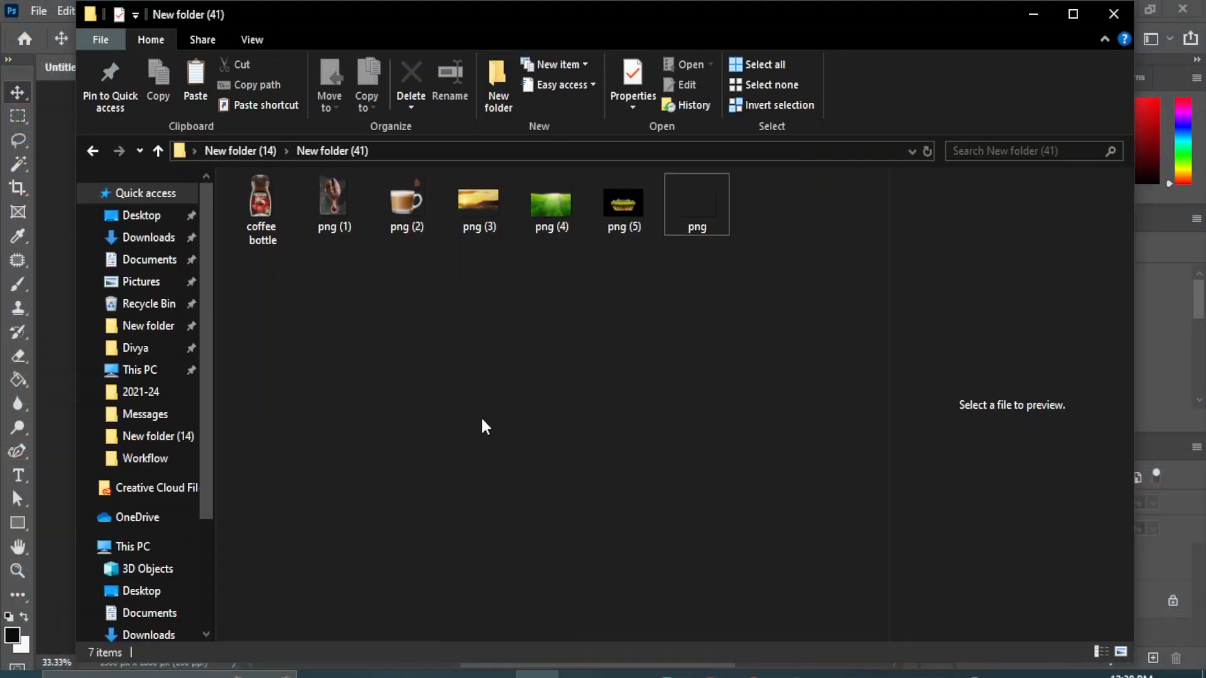
pyautogui.moveTo(628, 207); pyautogui.dragTo(387, 487)
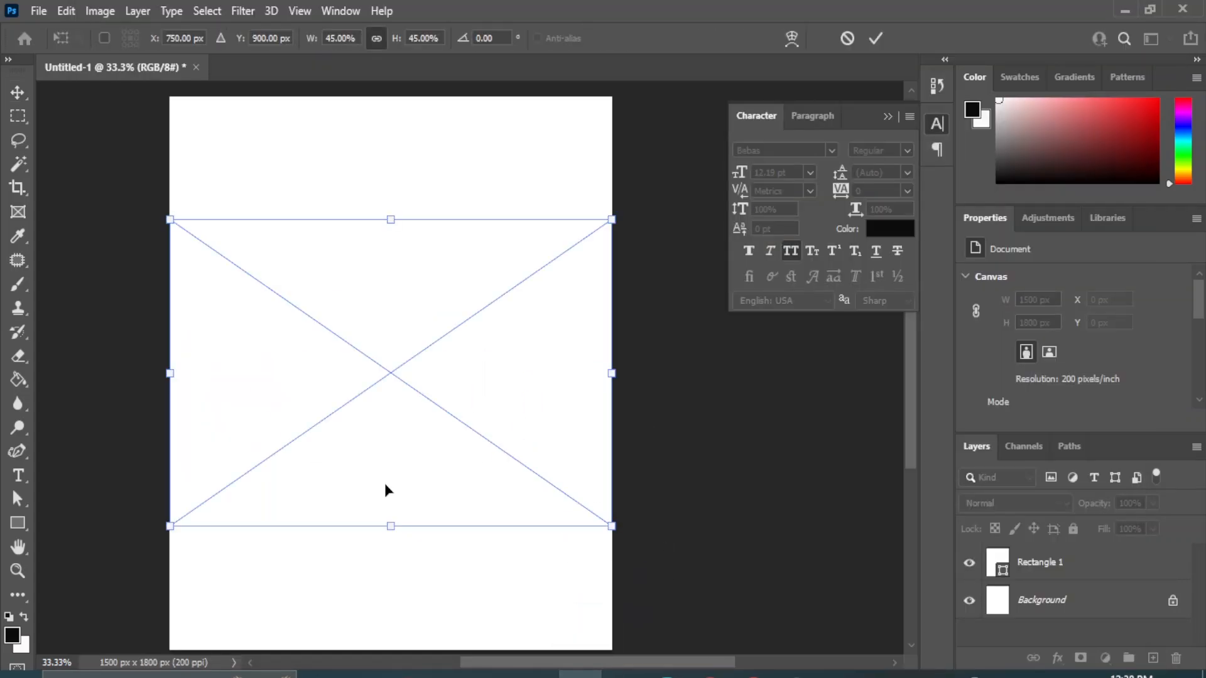
pyautogui.moveTo(612, 218); pyautogui.dragTo(668, 181)
pyautogui.moveTo(170, 526); pyautogui.dragTo(72, 618)
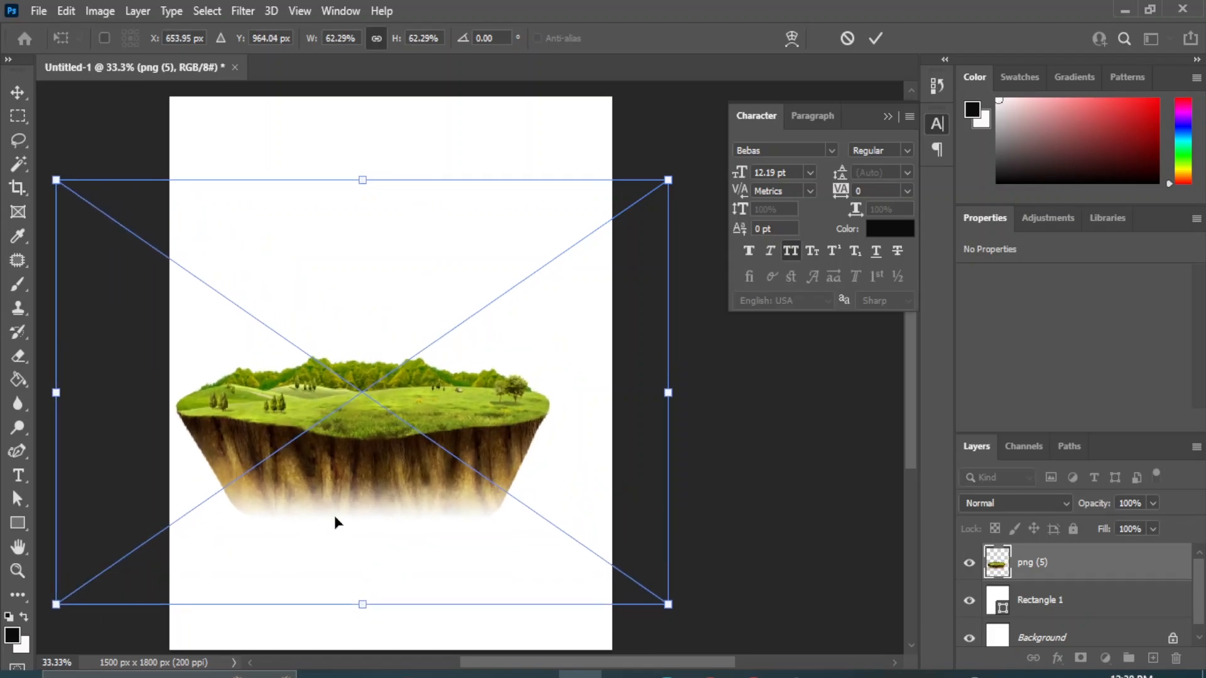
pyautogui.moveTo(352, 462); pyautogui.dragTo(367, 484)
pyautogui.press('Return')
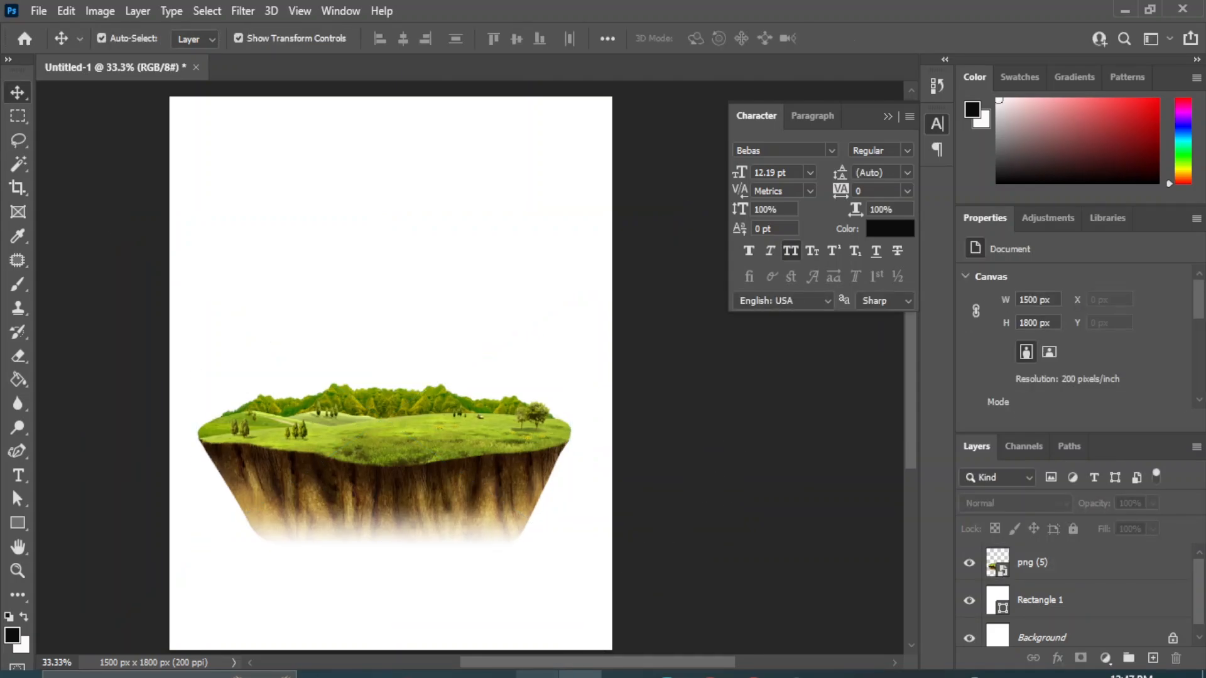
# Place the coffee bottle image from New folder (41), scaled to about 15%, standing on the island's grass right of centre
pyautogui.click(540, 585)
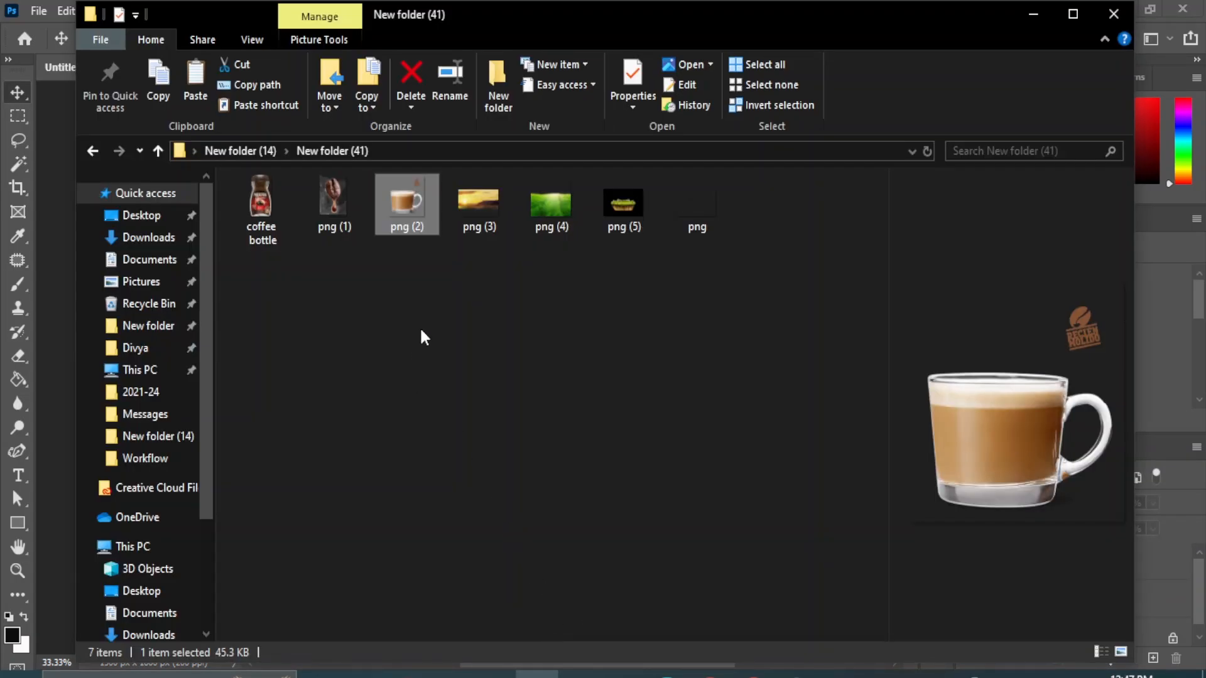
pyautogui.moveTo(286, 217); pyautogui.dragTo(418, 427)
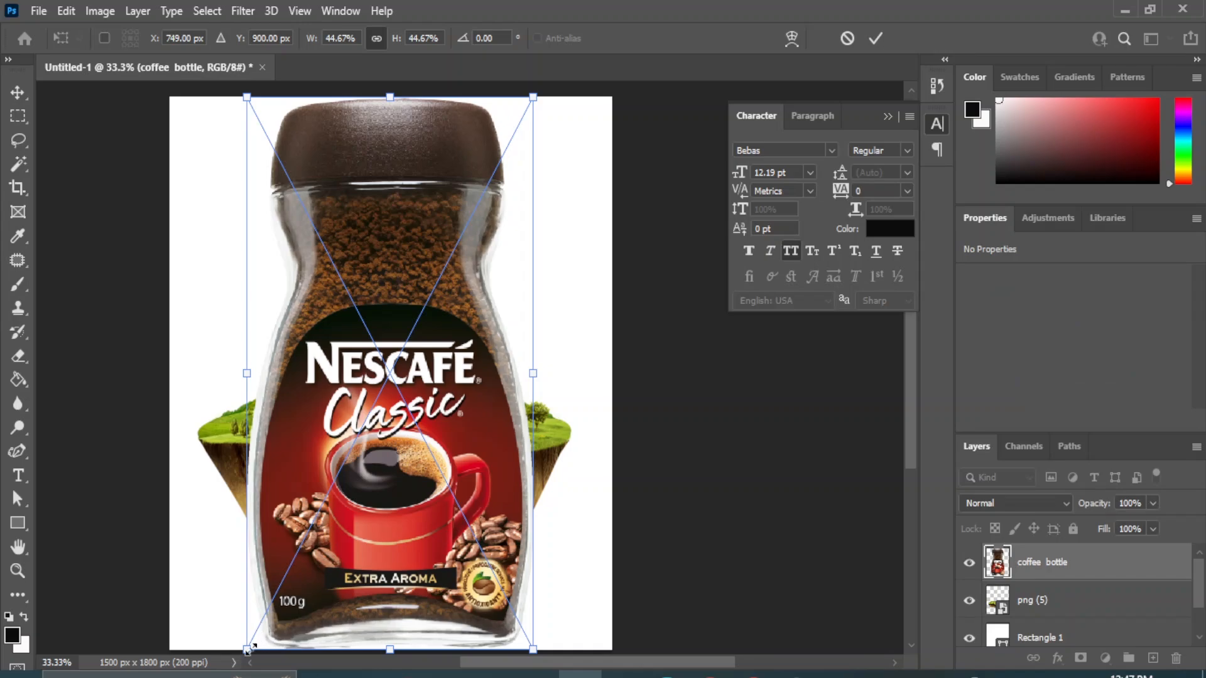
pyautogui.moveTo(249, 648); pyautogui.dragTo(435, 286)
pyautogui.moveTo(486, 177); pyautogui.dragTo(422, 324)
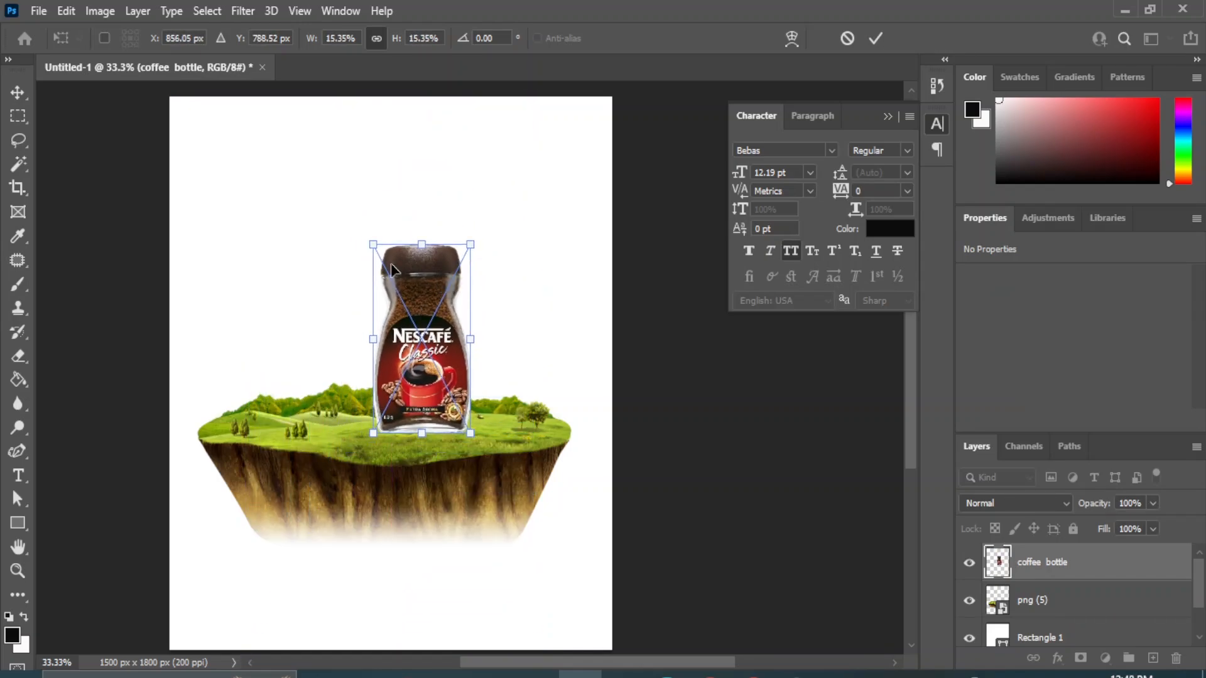
pyautogui.click(17, 90)
pyautogui.click(698, 479)
# Place the coffee cup image png (2) on the grass in front of the bottle, scaled to about 35%
pyautogui.moveTo(538, 674)
pyautogui.click(568, 644)
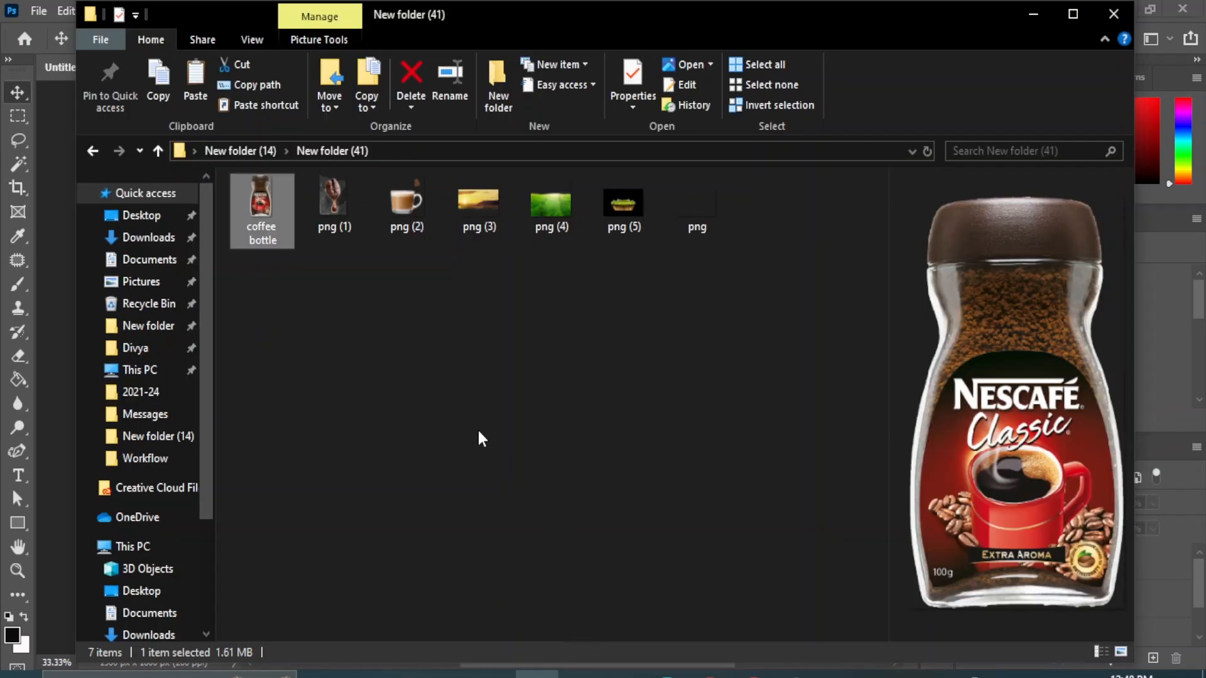
pyautogui.moveTo(406, 202); pyautogui.dragTo(356, 432)
pyautogui.moveTo(186, 601); pyautogui.dragTo(407, 355)
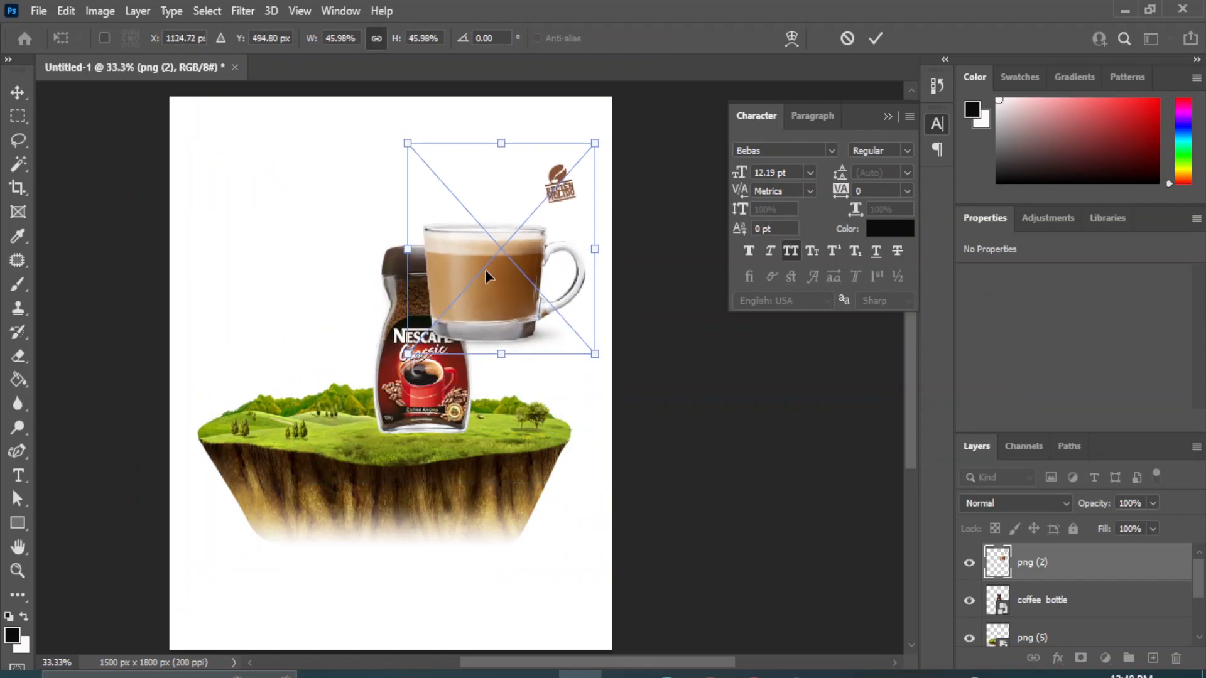
pyautogui.moveTo(485, 270); pyautogui.dragTo(356, 369)
pyautogui.moveTo(467, 238); pyautogui.dragTo(422, 294)
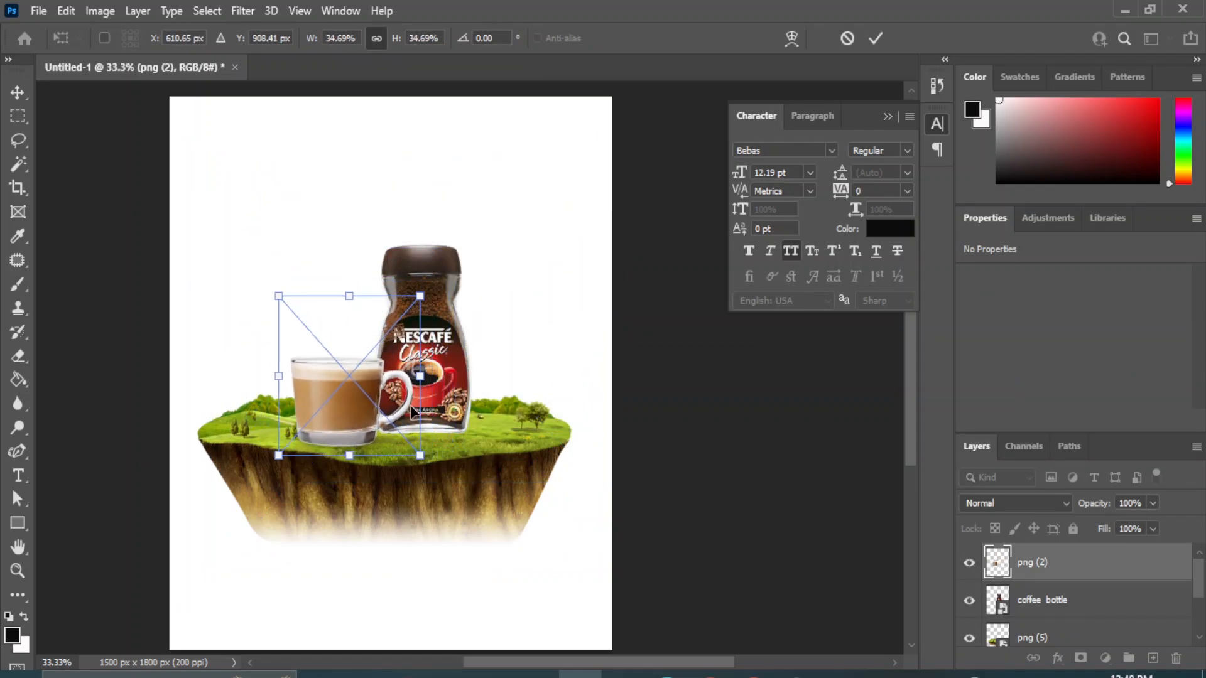
# Shrink the coffee cup further to about 345 × 373 px and seat it on the grass beside the bottle
pyautogui.hotkey('ctrl', '+')
pyautogui.hotkey('ctrl', '+')
pyautogui.moveTo(505, 502); pyautogui.dragTo(717, 483)
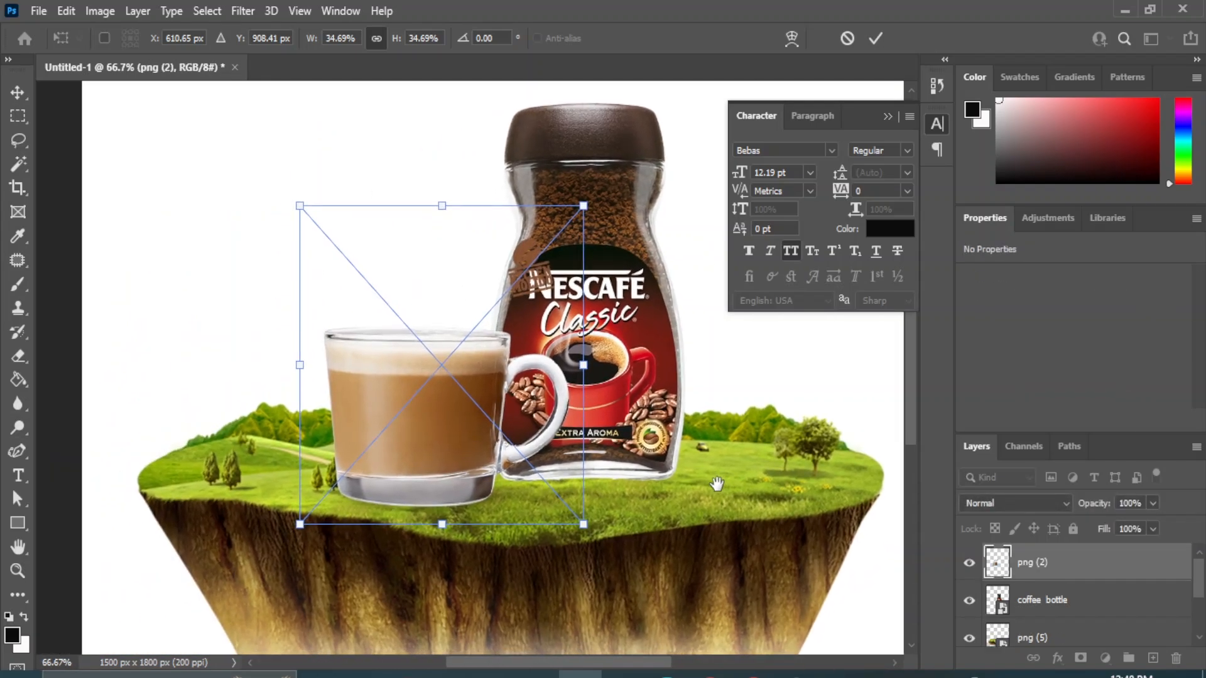
pyautogui.moveTo(290, 534); pyautogui.dragTo(358, 434)
pyautogui.moveTo(468, 383); pyautogui.dragTo(435, 437)
pyautogui.press('Return')
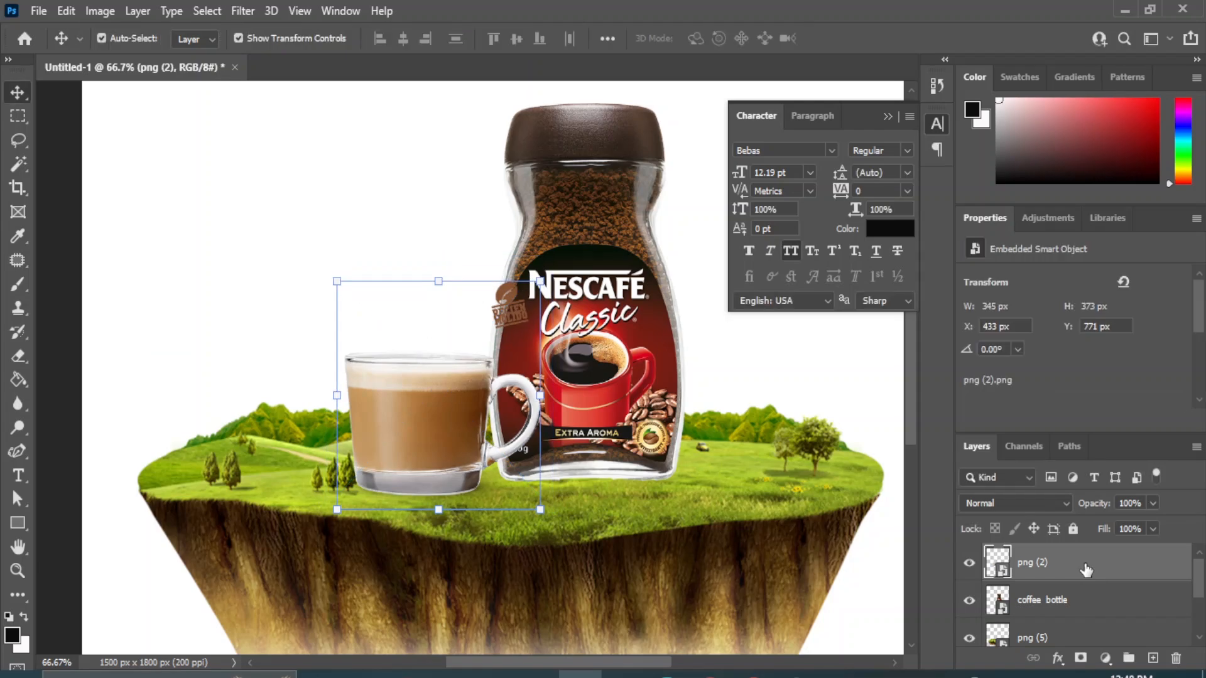
# Rasterize the png (2) layer and erase the brown stamp logo above the cup with a 70 px eraser
pyautogui.rightClick(1085, 571)
pyautogui.click(1011, 357)
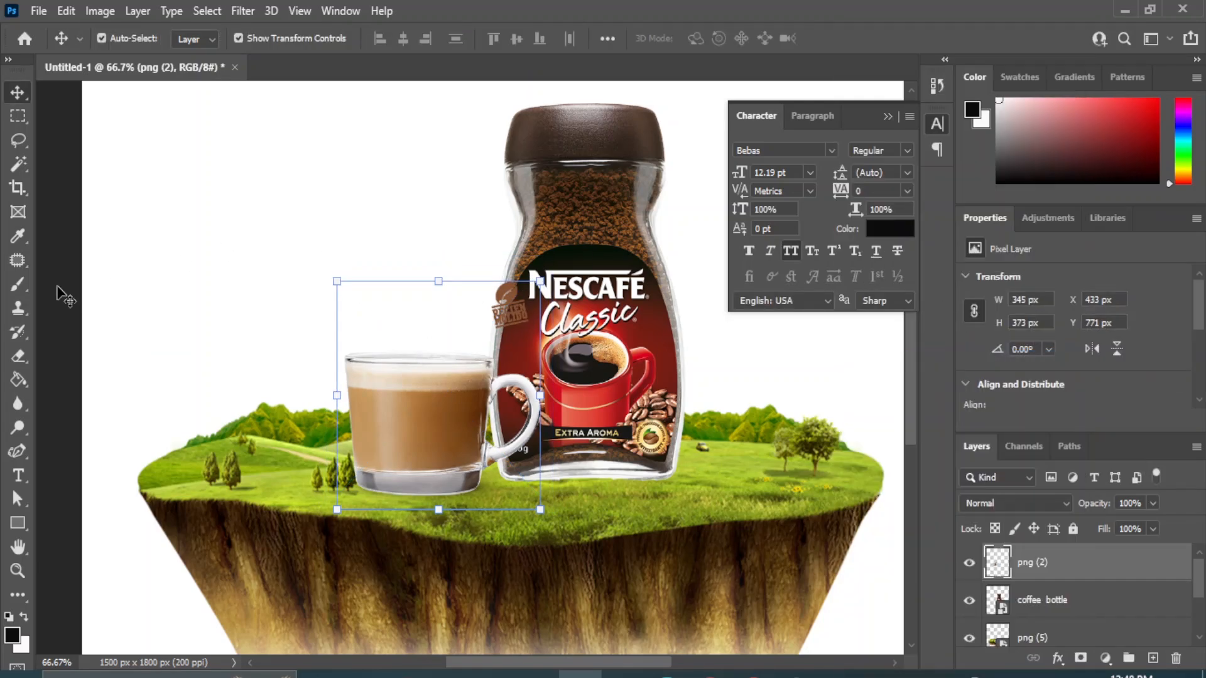
pyautogui.moveTo(18, 355); pyautogui.dragTo(69, 354)
pyautogui.moveTo(487, 318); pyautogui.dragTo(532, 285)
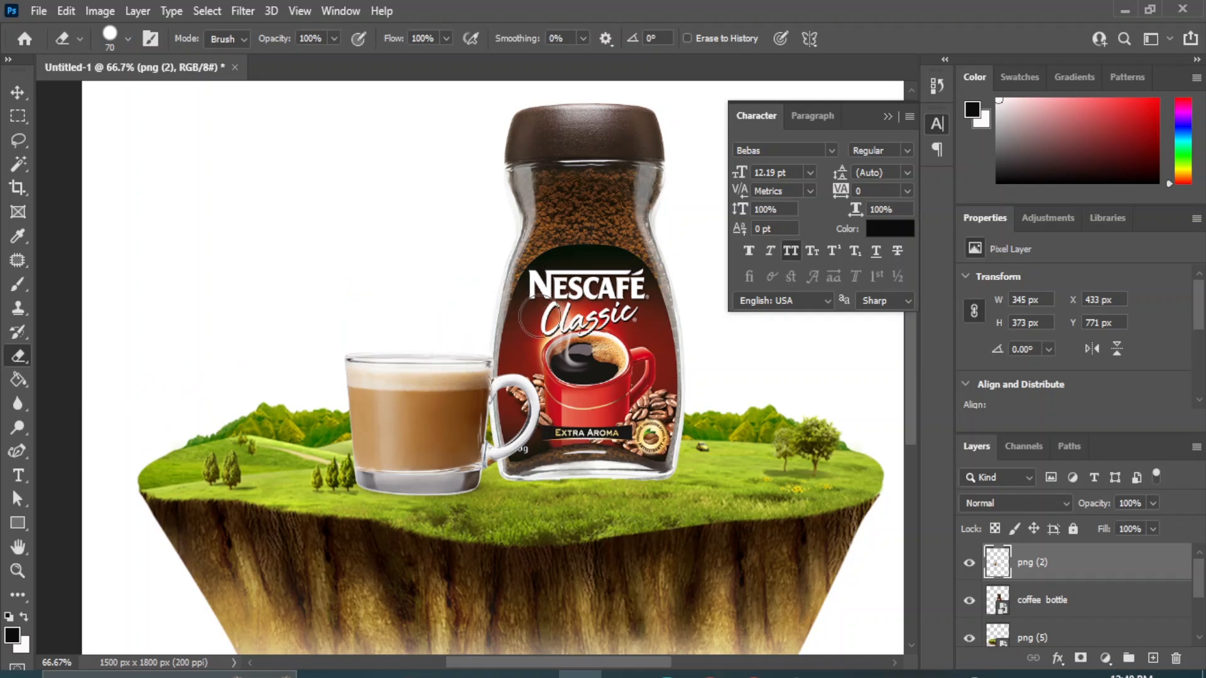
# Flip the coffee cup horizontally and move it left until it clears the bottle
pyautogui.click(17, 92)
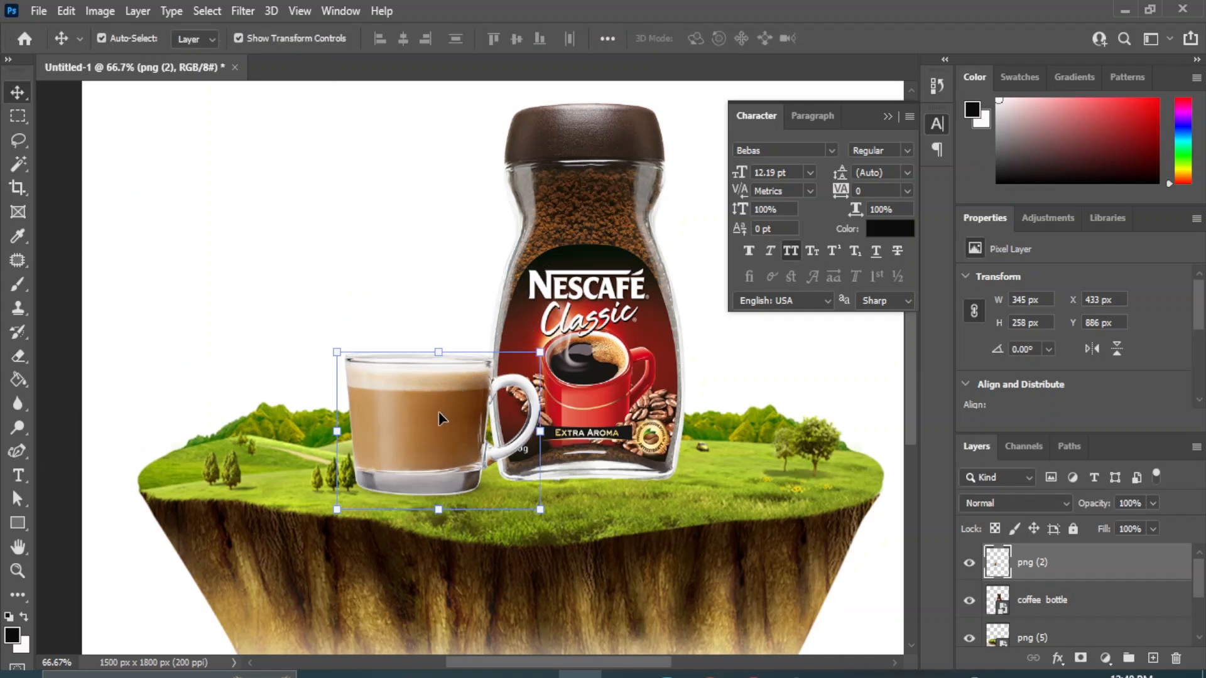
pyautogui.click(67, 11)
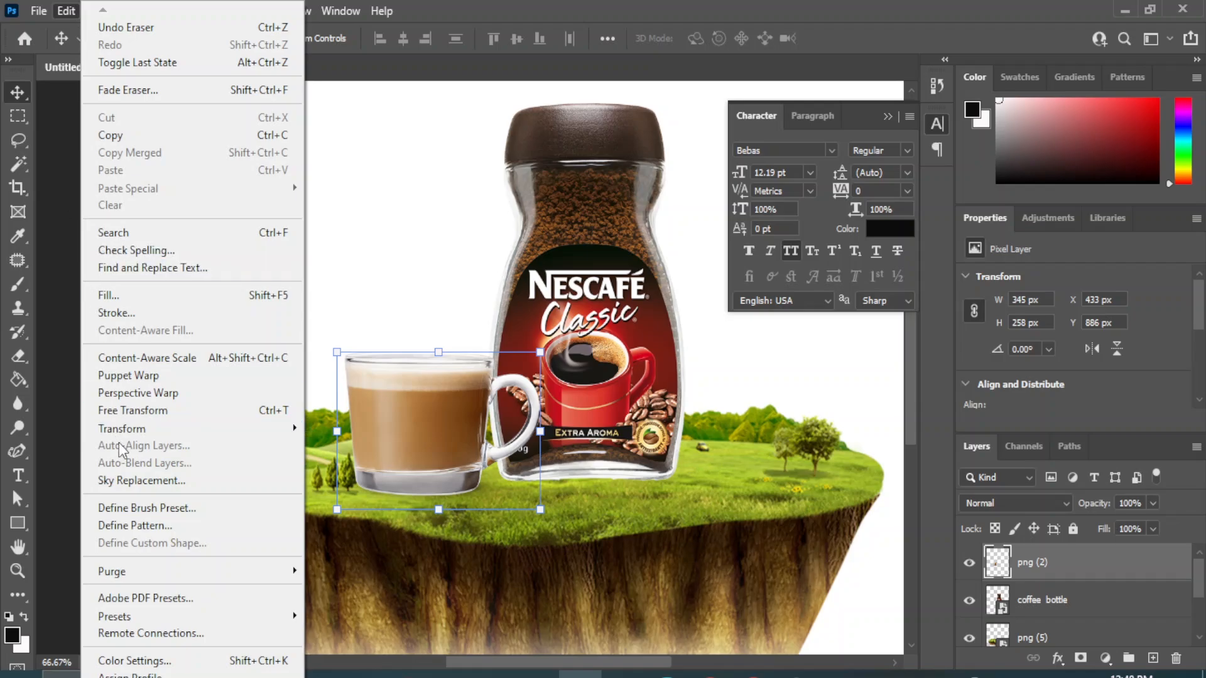
pyautogui.moveTo(141, 428)
pyautogui.click(383, 408)
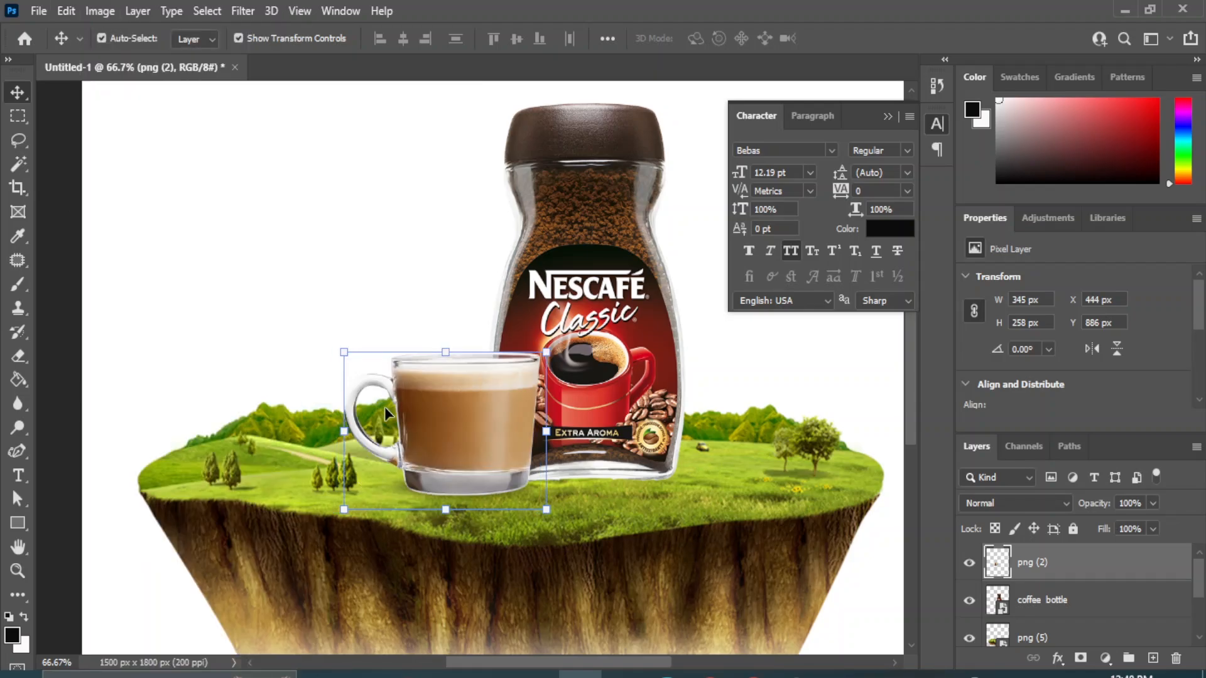
pyautogui.moveTo(479, 443); pyautogui.dragTo(434, 447)
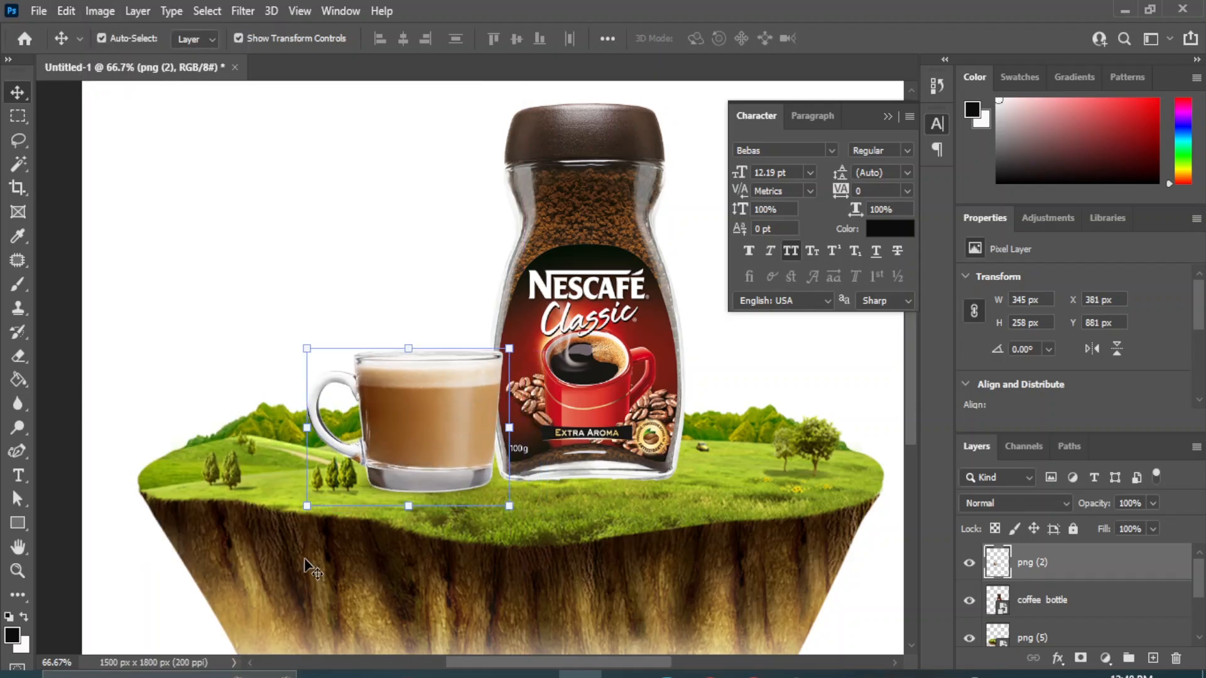
# Scale the coffee cup down to about 85.5% and set it close against the bottle's left side
pyautogui.hotkey('ctrl', 't')
pyautogui.moveTo(310, 509); pyautogui.dragTo(321, 494)
pyautogui.moveTo(509, 348); pyautogui.dragTo(502, 354)
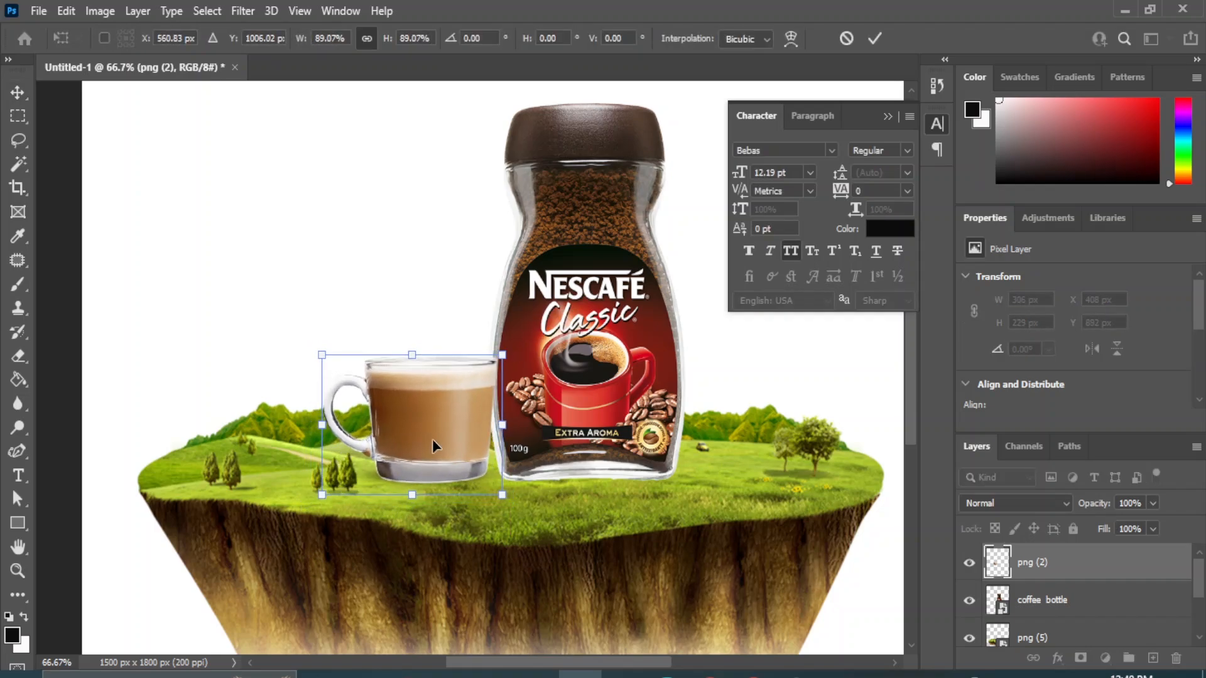
pyautogui.moveTo(324, 501); pyautogui.dragTo(328, 494)
pyautogui.moveTo(399, 395); pyautogui.dragTo(418, 402)
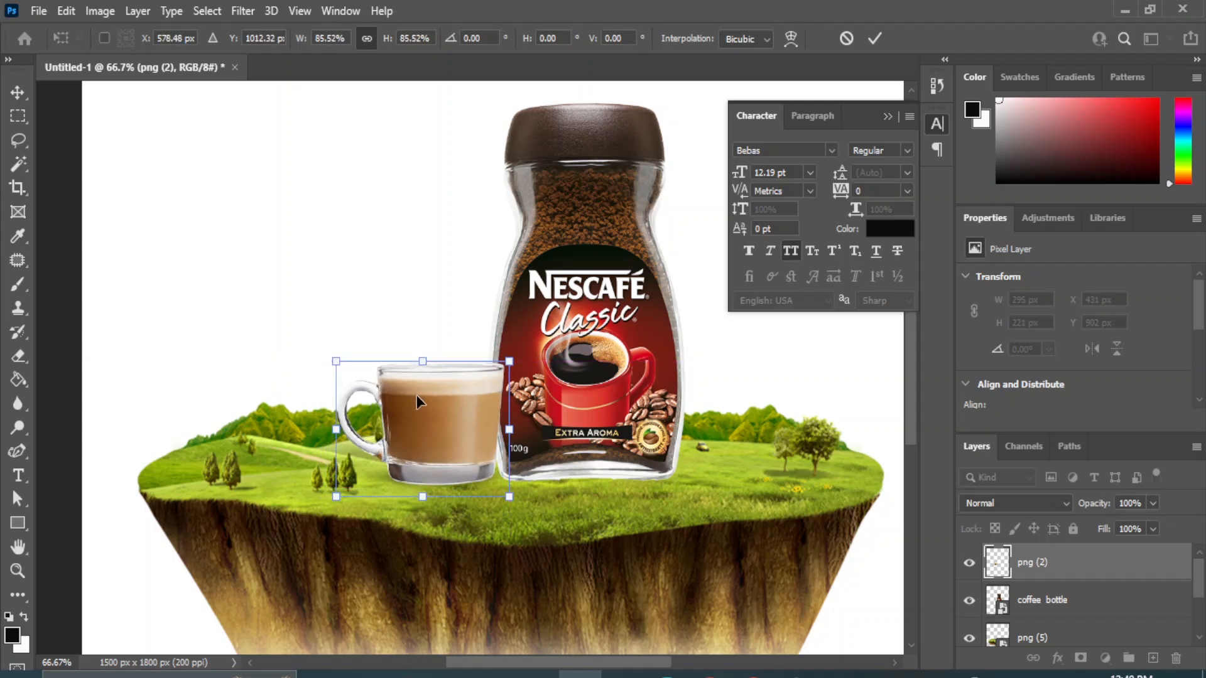
pyautogui.click(18, 93)
pyautogui.click(808, 376)
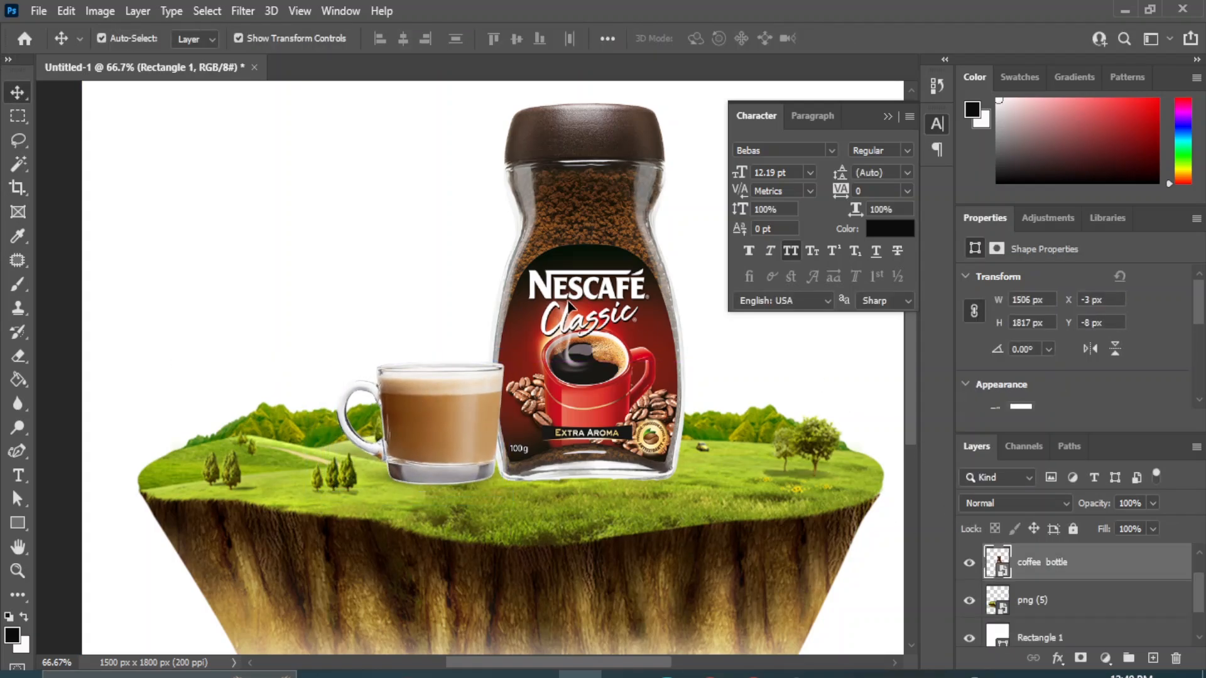
# Reduce the coffee bottle to about 13.6% and nudge it slightly left towards the cup
pyautogui.click(628, 227)
pyautogui.moveTo(479, 93); pyautogui.dragTo(509, 145)
pyautogui.press('Left')
pyautogui.press('Left')
pyautogui.press('Left')
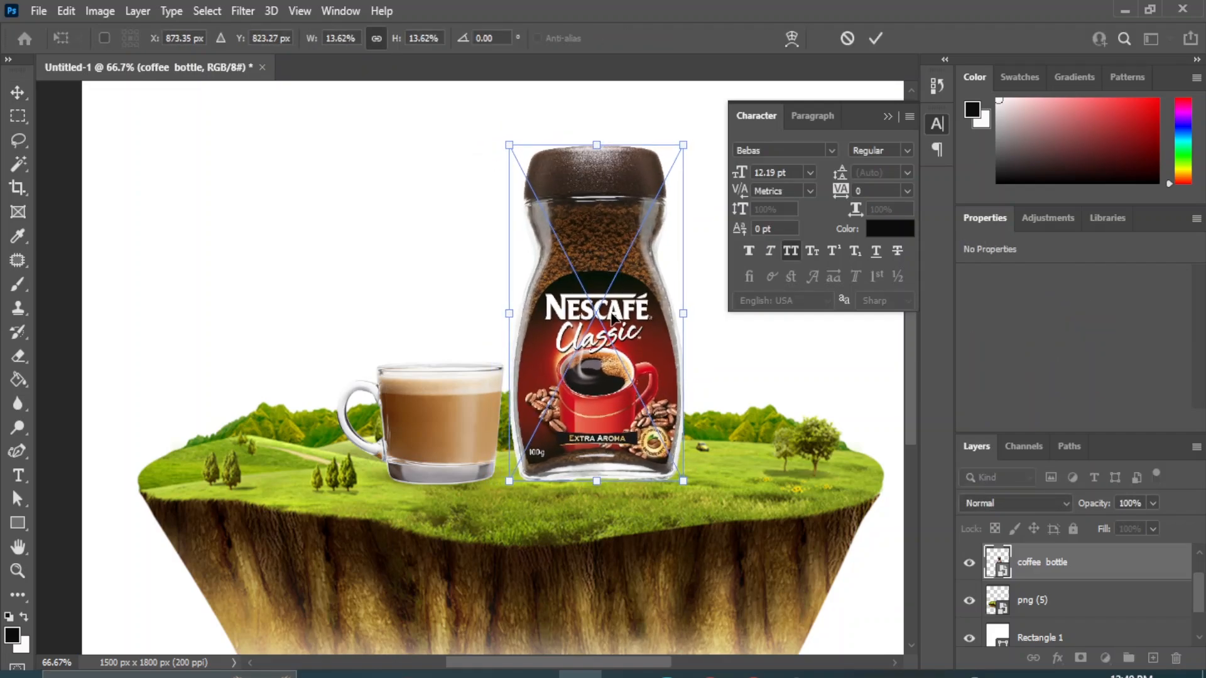
pyautogui.press('Left')
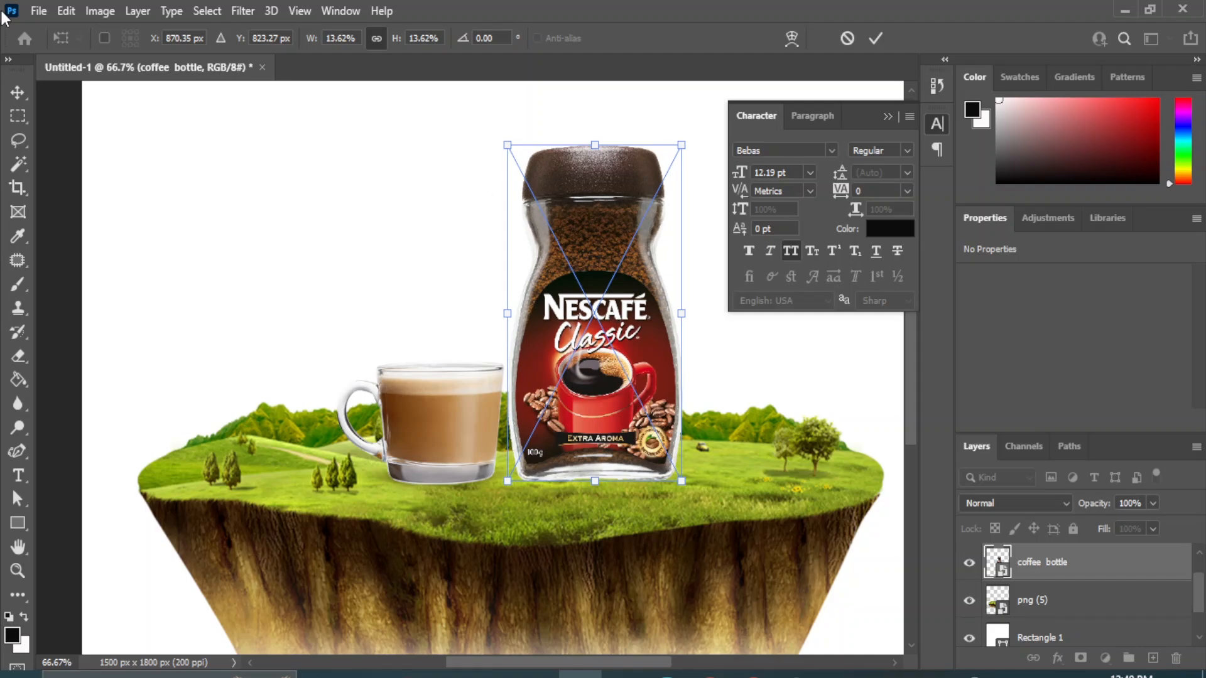
pyautogui.press('Return')
pyautogui.click(258, 165)
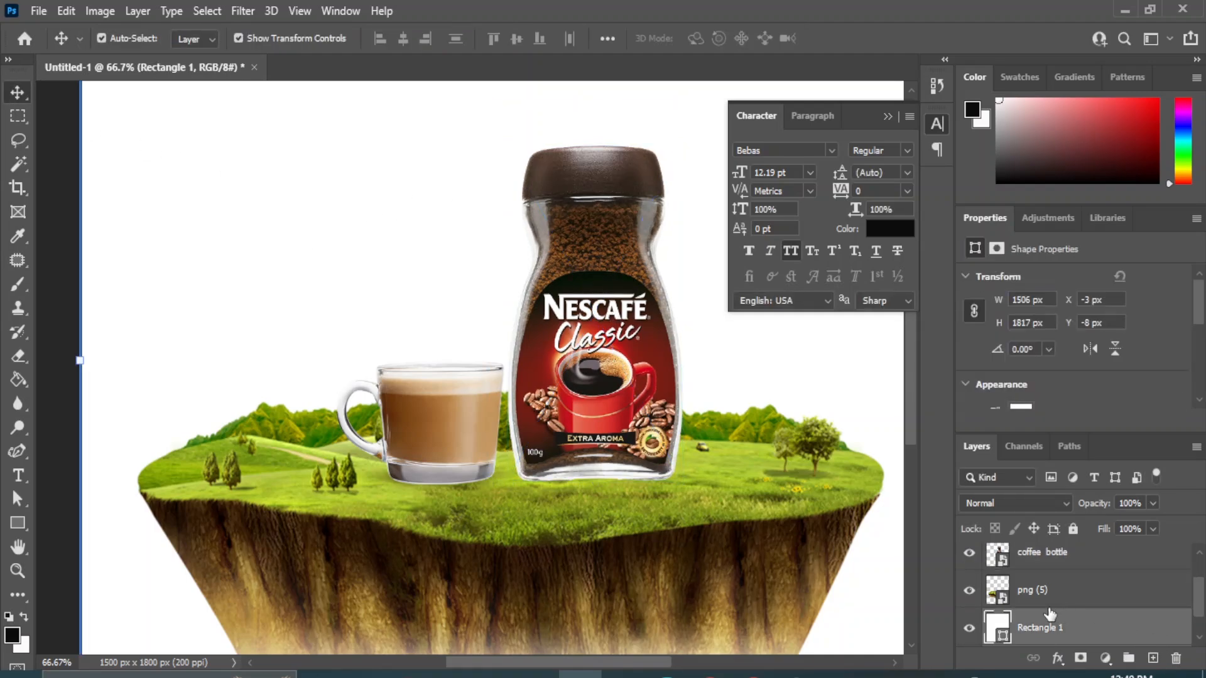
# Add a new layer above png (5) and paint one soft black 500 px brush dab beneath the bottle's base
pyautogui.click(1058, 560)
pyautogui.click(1035, 605)
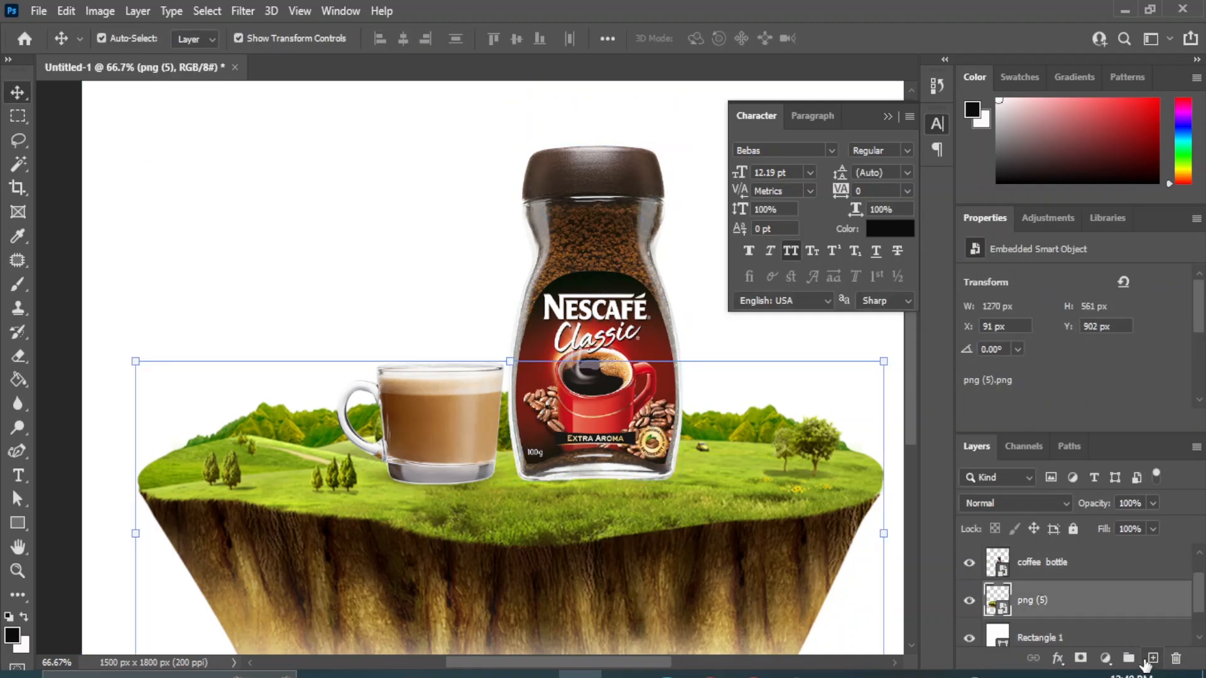
pyautogui.click(1151, 658)
pyautogui.click(22, 288)
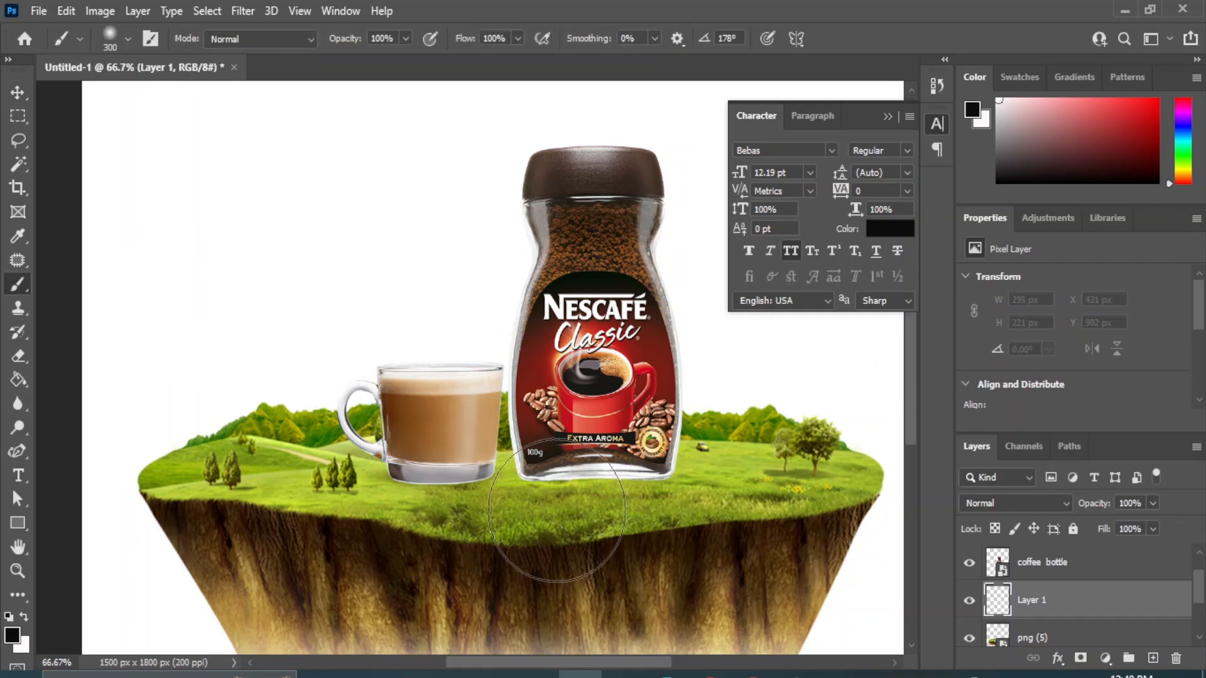
pyautogui.click(602, 491)
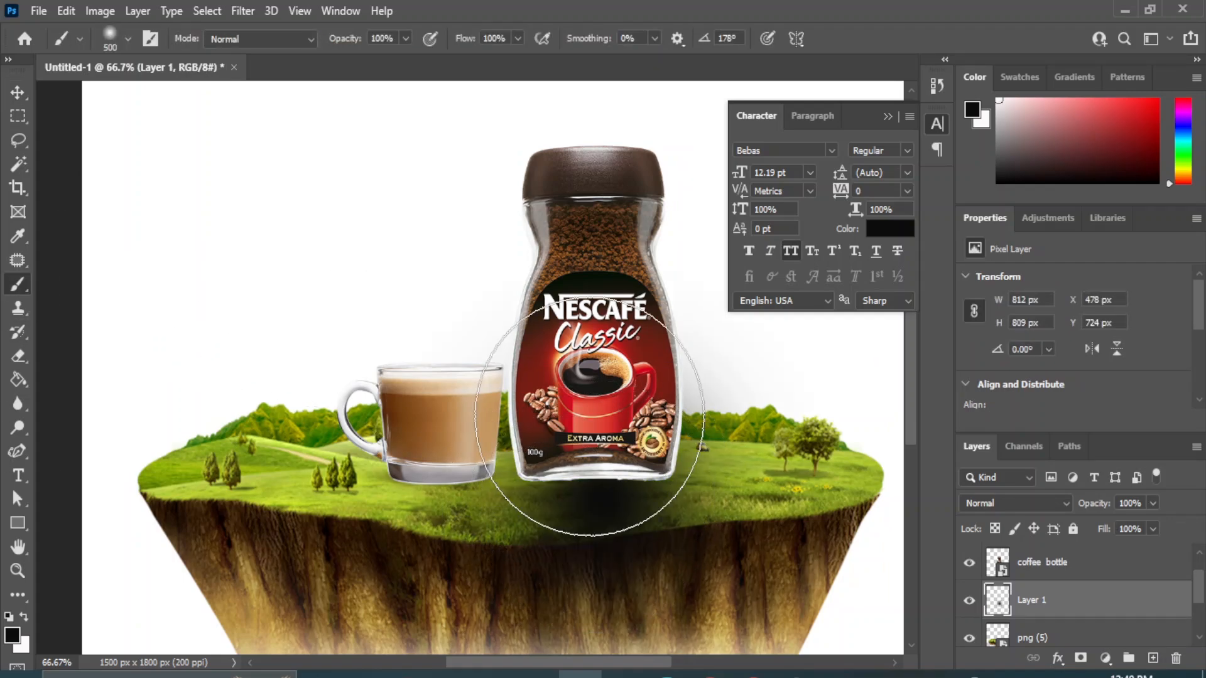
# Squash the black dab vertically to about 20% of its height to form a flat shadow
pyautogui.press('v')
pyautogui.moveTo(605, 253); pyautogui.dragTo(592, 493)
pyautogui.moveTo(598, 574); pyautogui.dragTo(603, 558)
pyautogui.moveTo(596, 416); pyautogui.dragTo(596, 464)
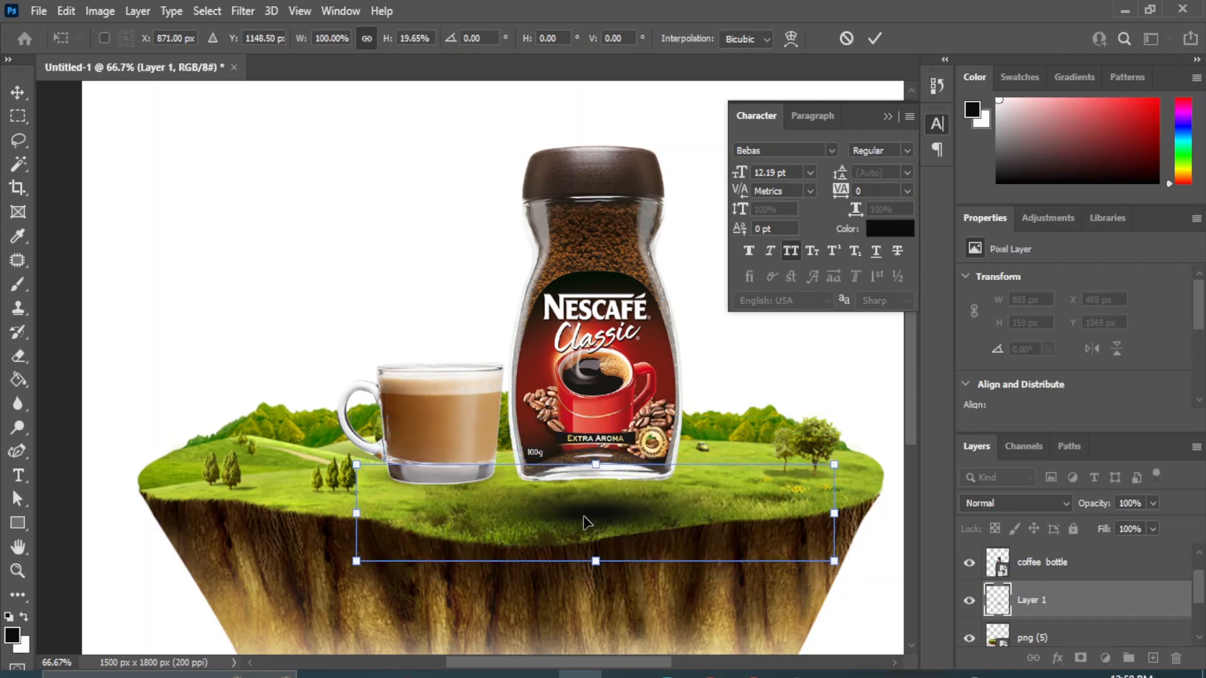
# Fit the shadow under the bottle's base at about 104% width and set its layer opacity to 90%
pyautogui.moveTo(598, 510); pyautogui.dragTo(596, 490)
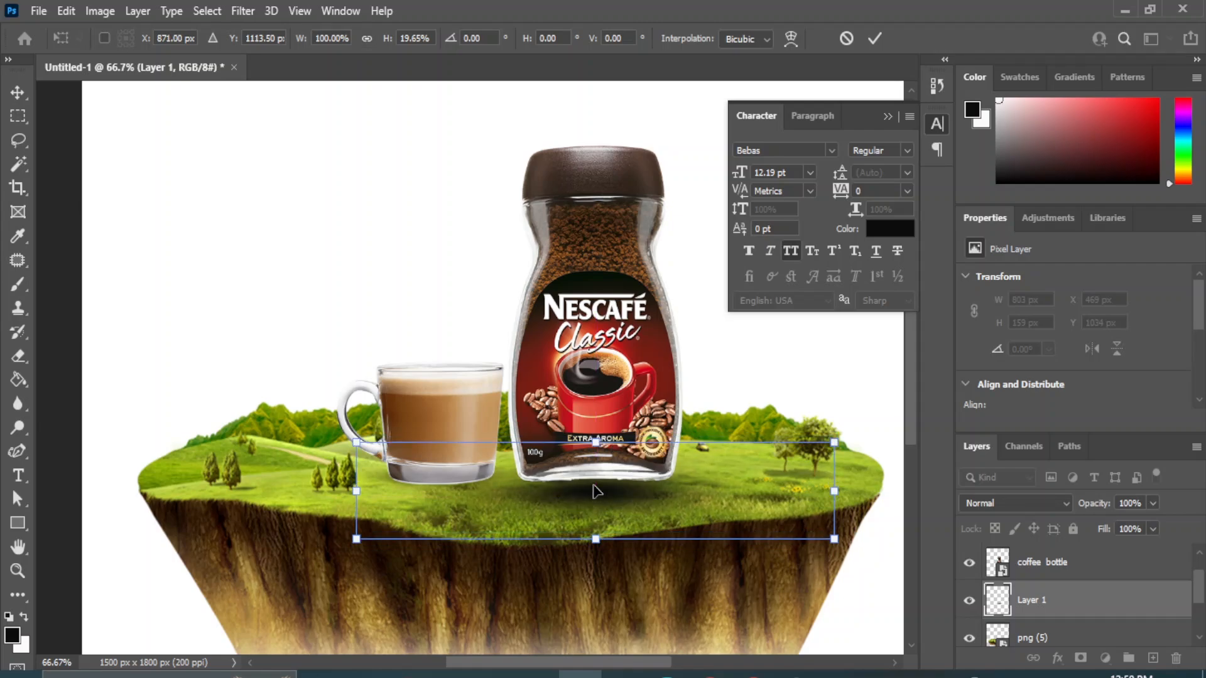
pyautogui.moveTo(835, 458); pyautogui.dragTo(854, 454)
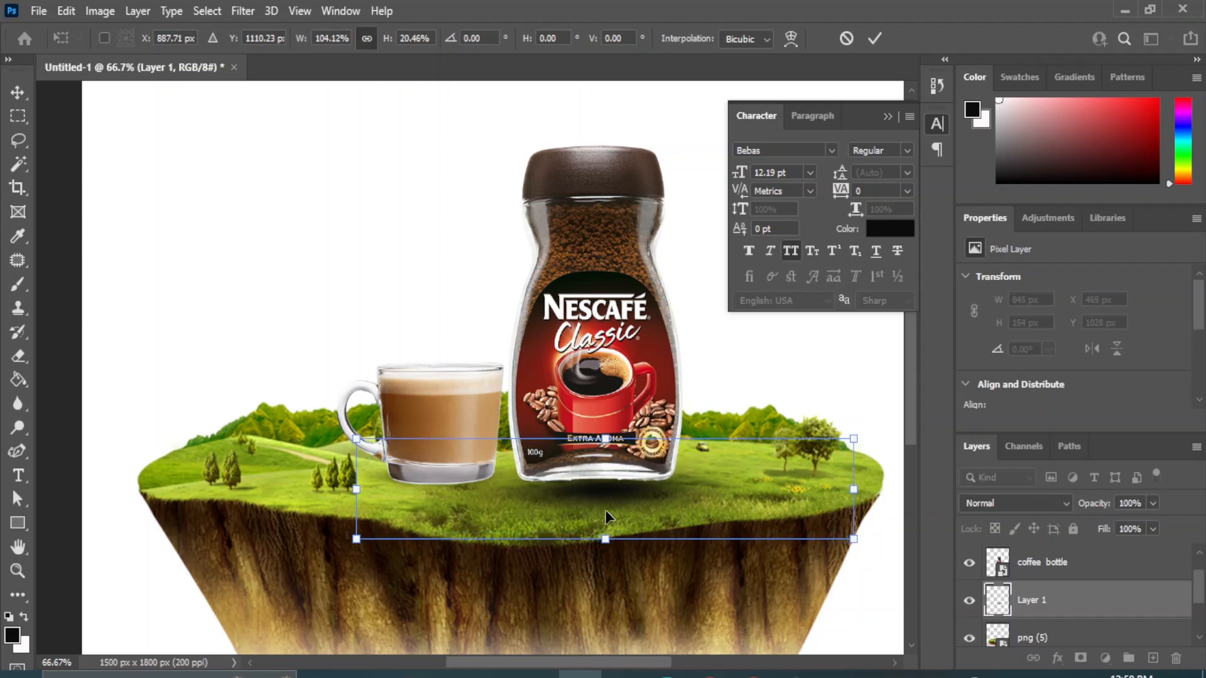
pyautogui.press('Up')
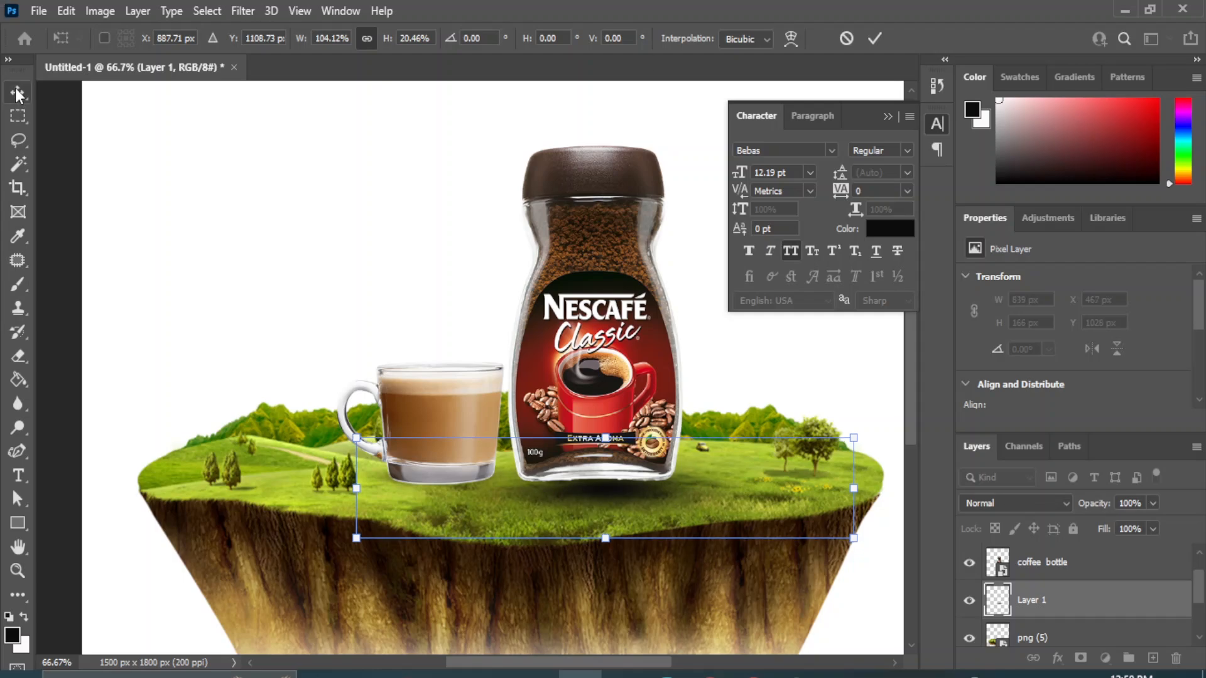
pyautogui.press('Return')
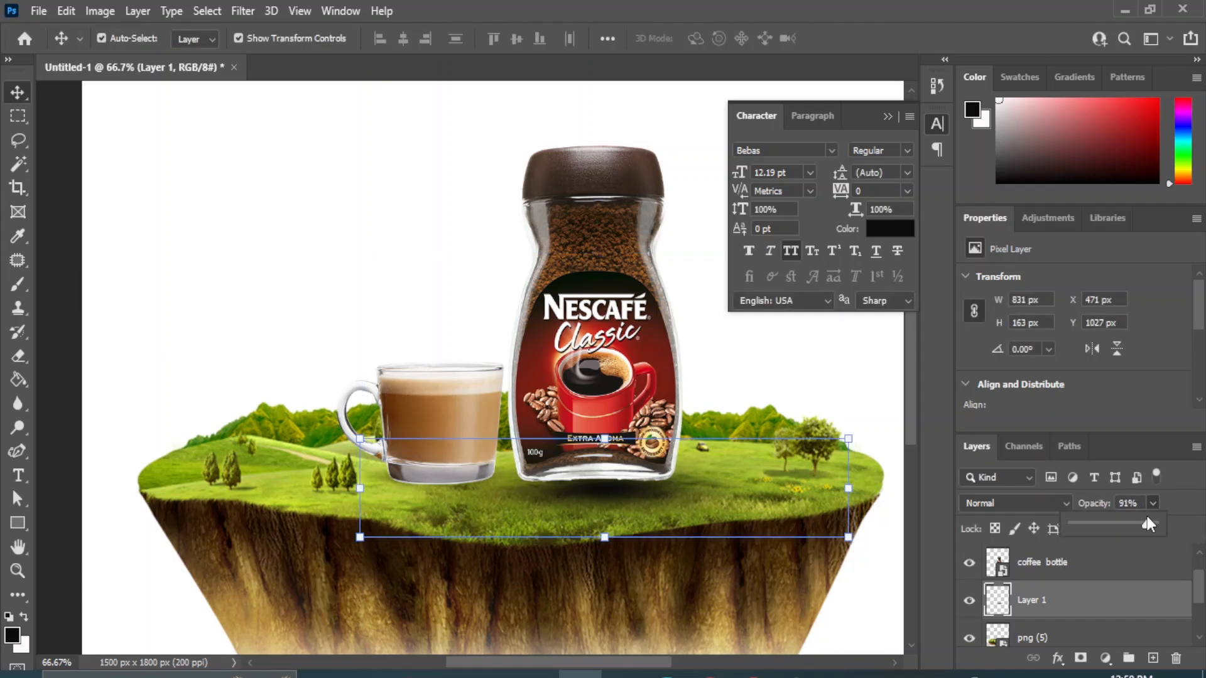
pyautogui.moveTo(1147, 516); pyautogui.dragTo(1145, 515)
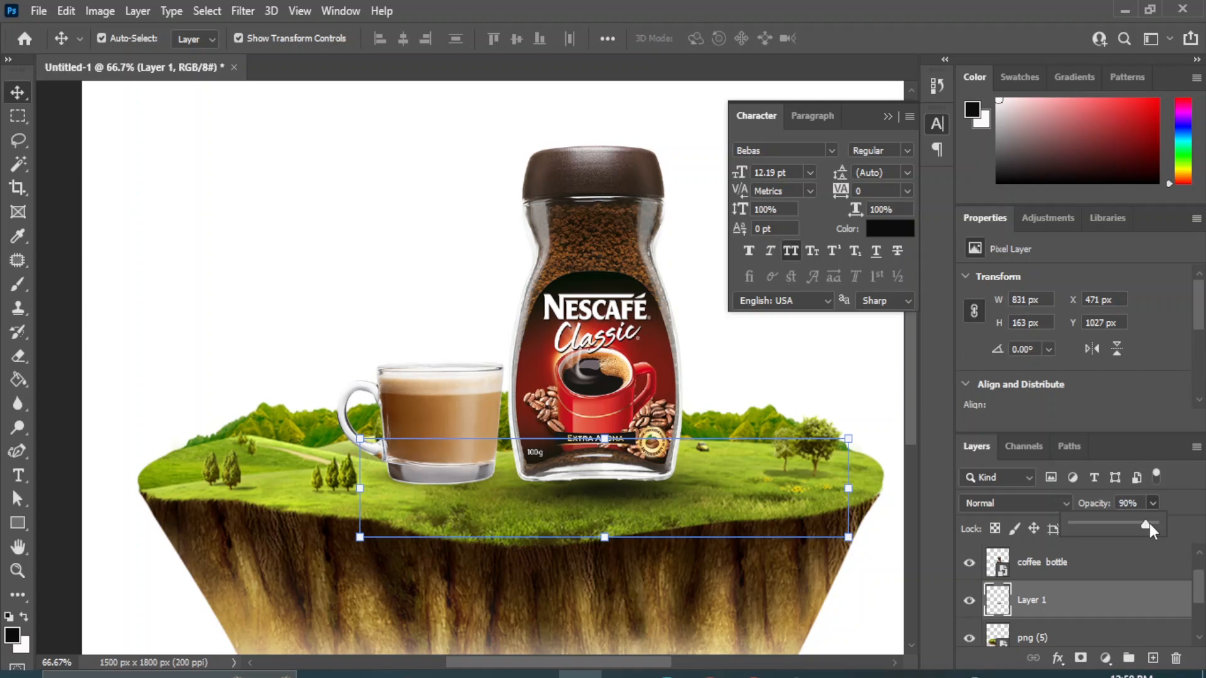
pyautogui.click(6, 97)
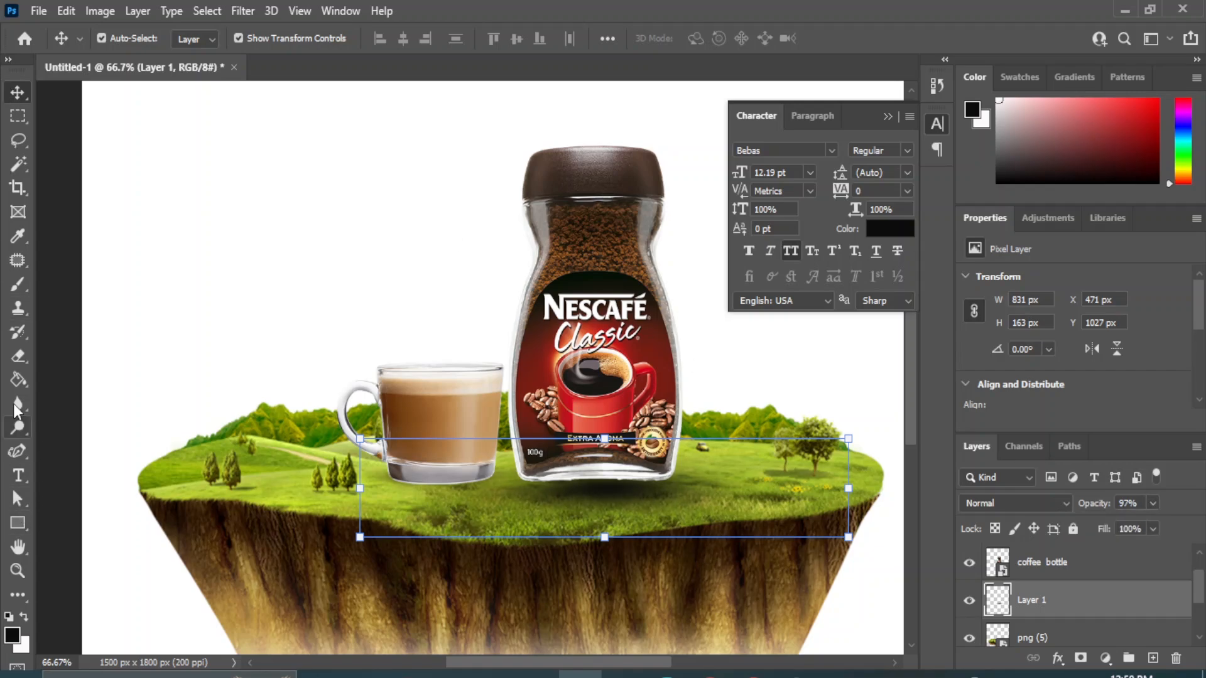
pyautogui.moveTo(20, 284)
pyautogui.mouseDown()
pyautogui.moveTo(111, 291)
pyautogui.moveTo(104, 282)
pyautogui.mouseUp()
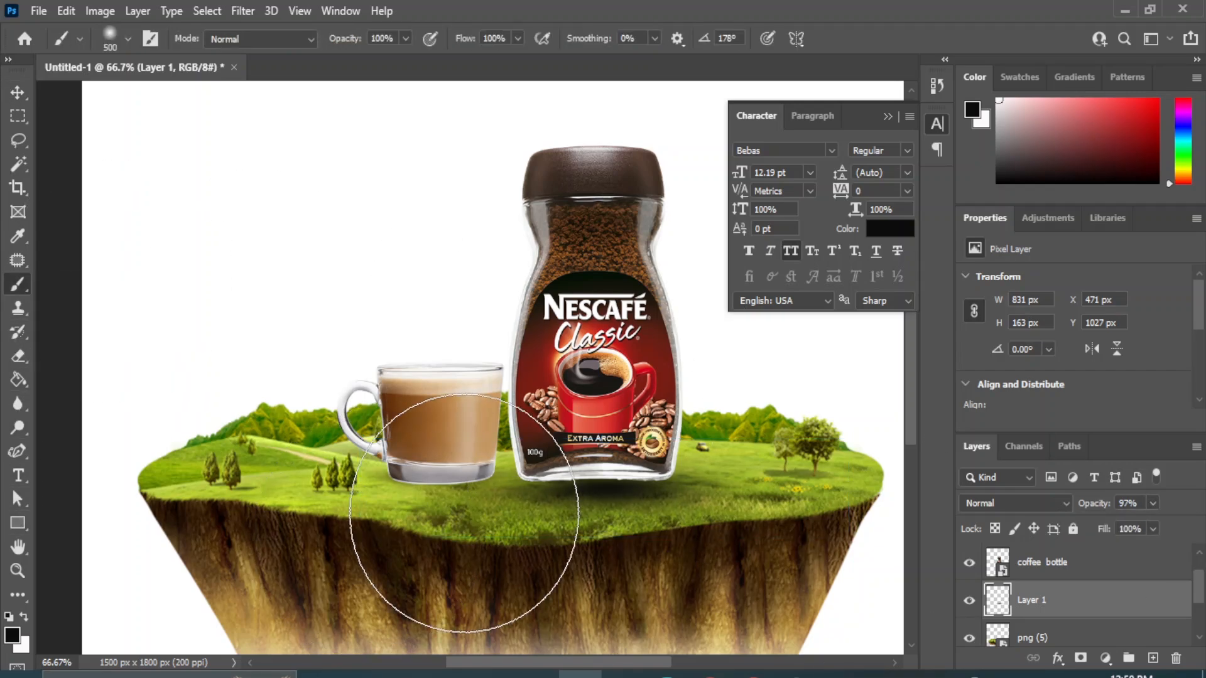
pyautogui.click(435, 503)
pyautogui.click(17, 92)
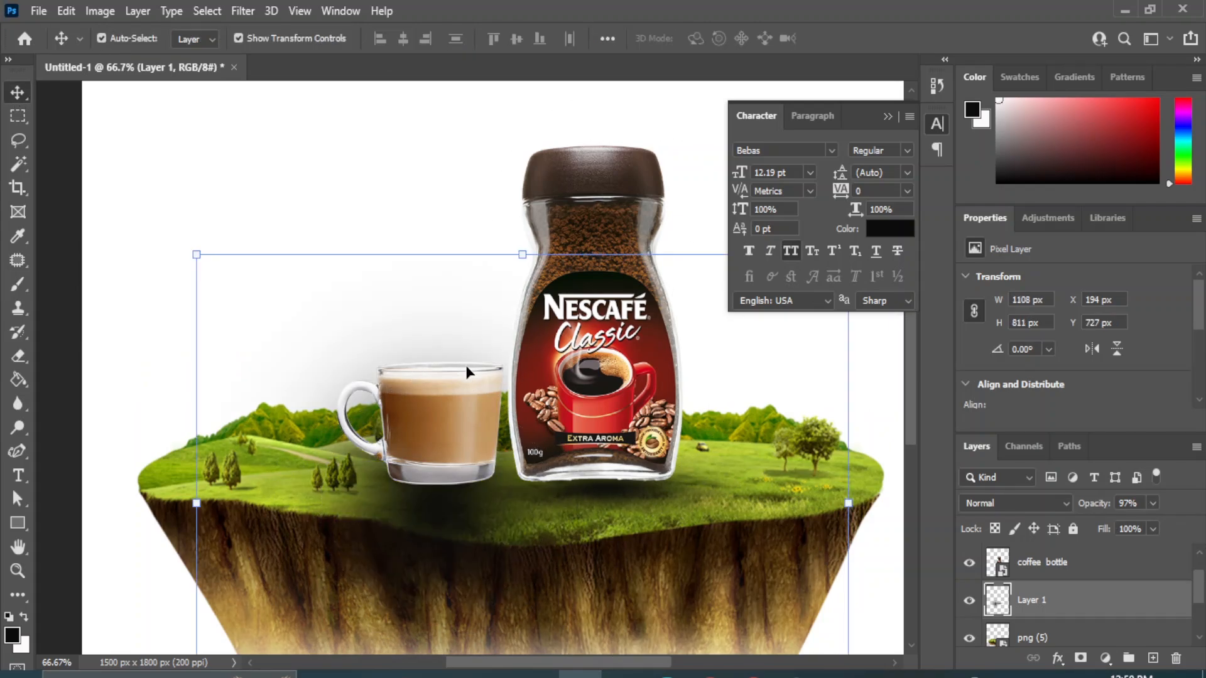
pyautogui.hotkey('ctrl', 'z')
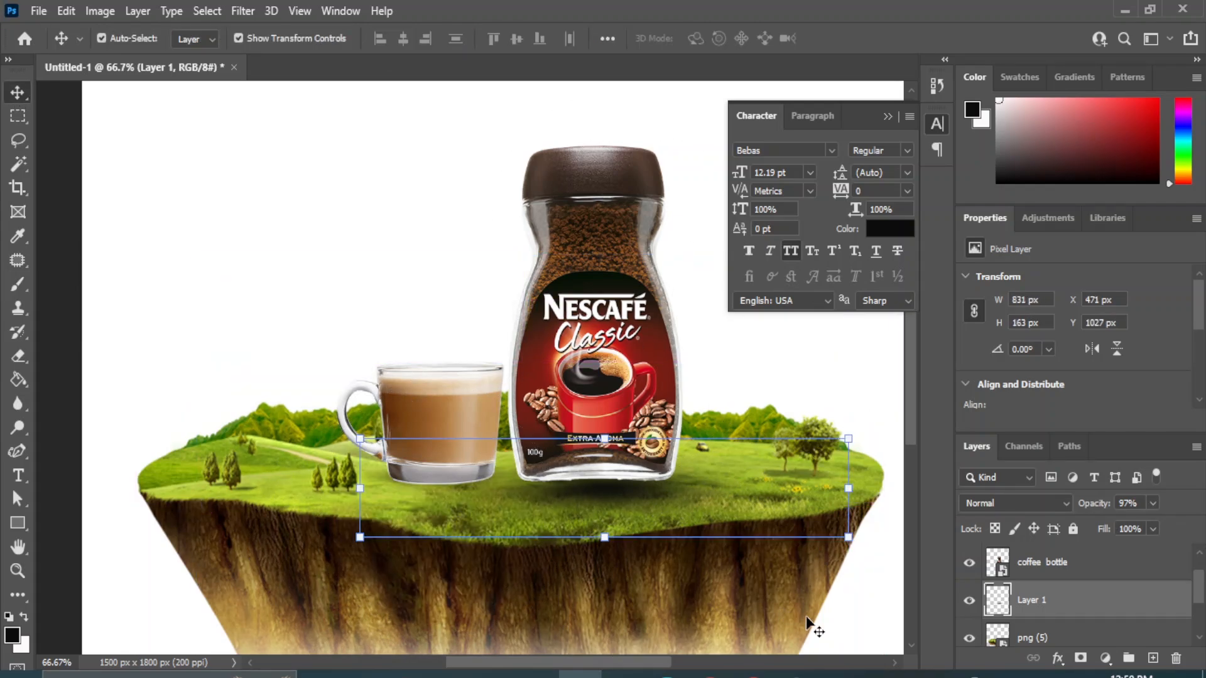
pyautogui.click(813, 625)
# Add a new layer directly above the coffee bottle and paint one soft black 500 px brush dab beneath the coffee cup
pyautogui.click(1033, 562)
pyautogui.scroll(2, 1033, 599)
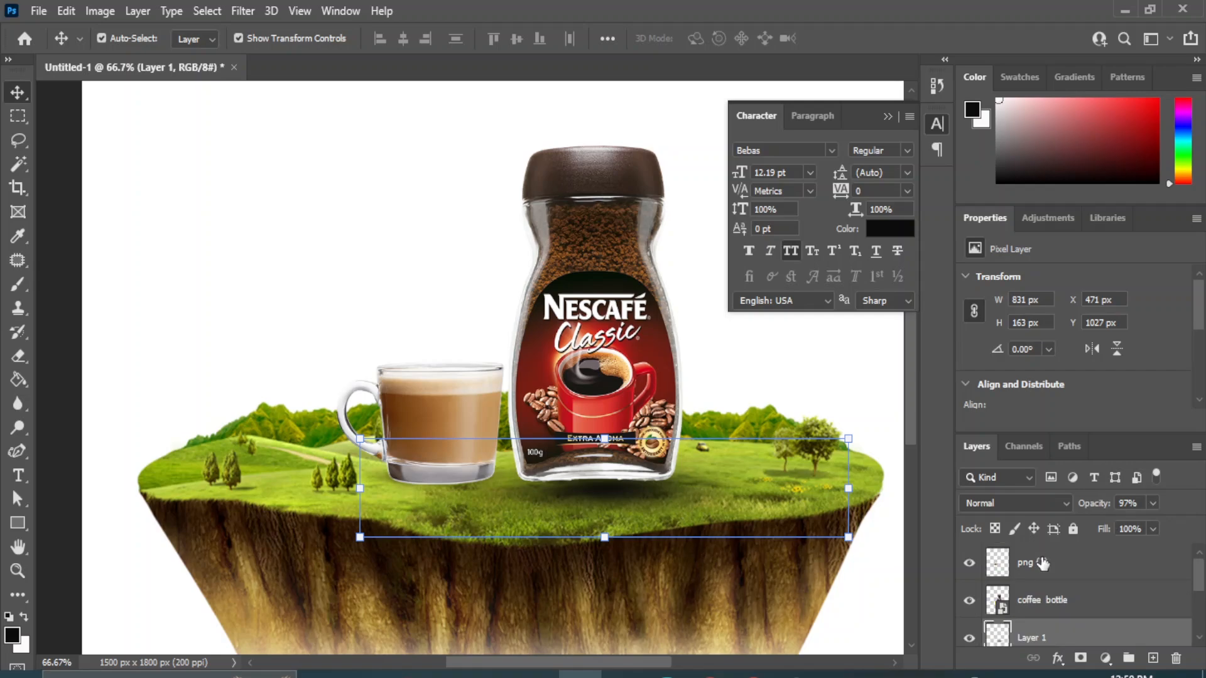
pyautogui.click(1033, 562)
pyautogui.click(1033, 599)
pyautogui.click(1151, 658)
pyautogui.click(17, 284)
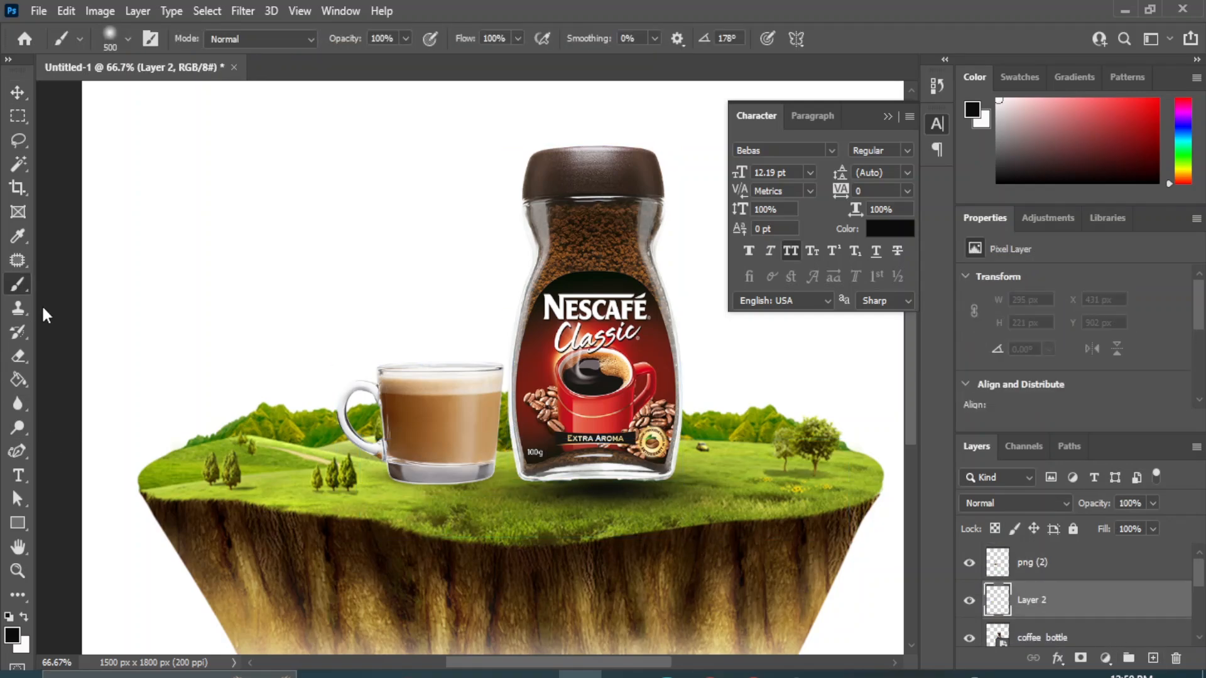
pyautogui.click(415, 494)
# Flatten the new dab to about 795 × 87 px, fit it under the cup's base as a shadow, and set its opacity to 93%
pyautogui.click(17, 92)
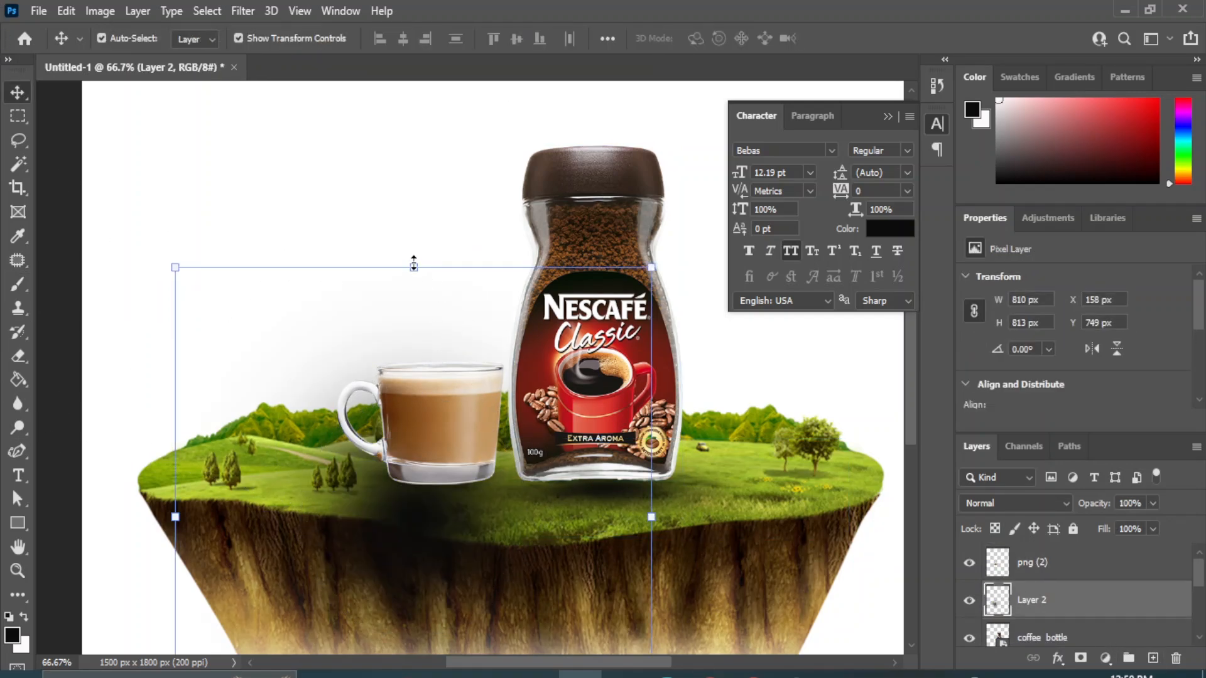
pyautogui.moveTo(413, 264); pyautogui.dragTo(442, 525)
pyautogui.moveTo(437, 568); pyautogui.dragTo(436, 517)
pyautogui.click(18, 93)
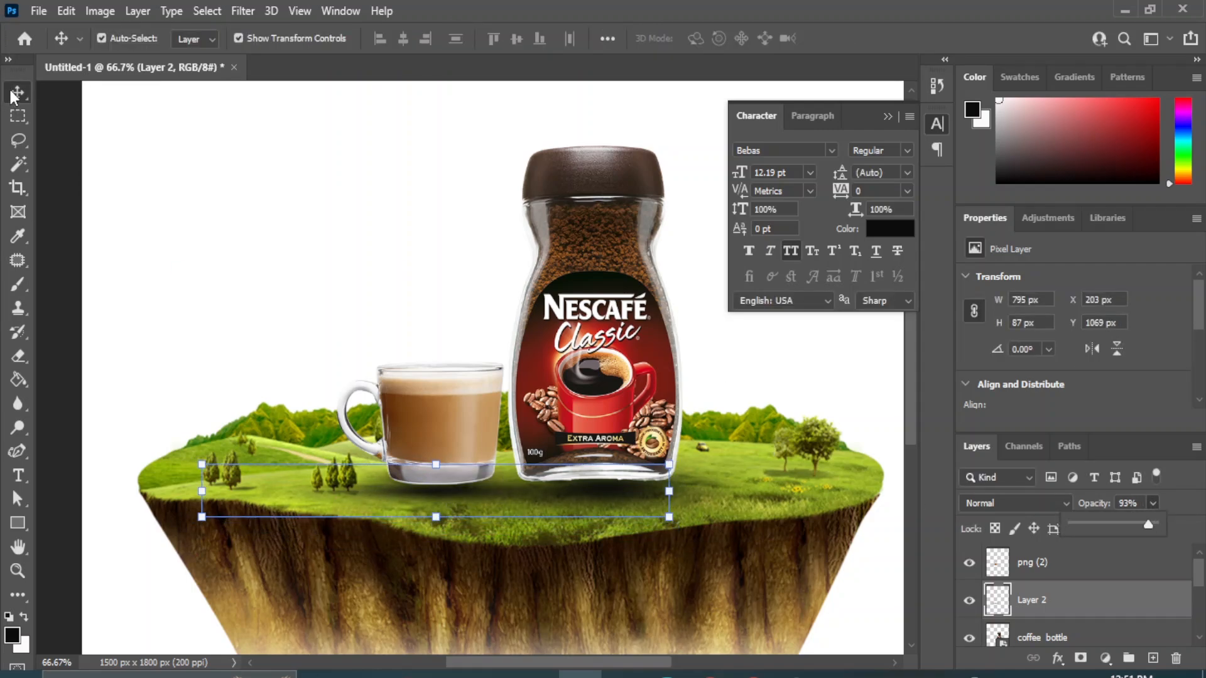
pyautogui.click(298, 239)
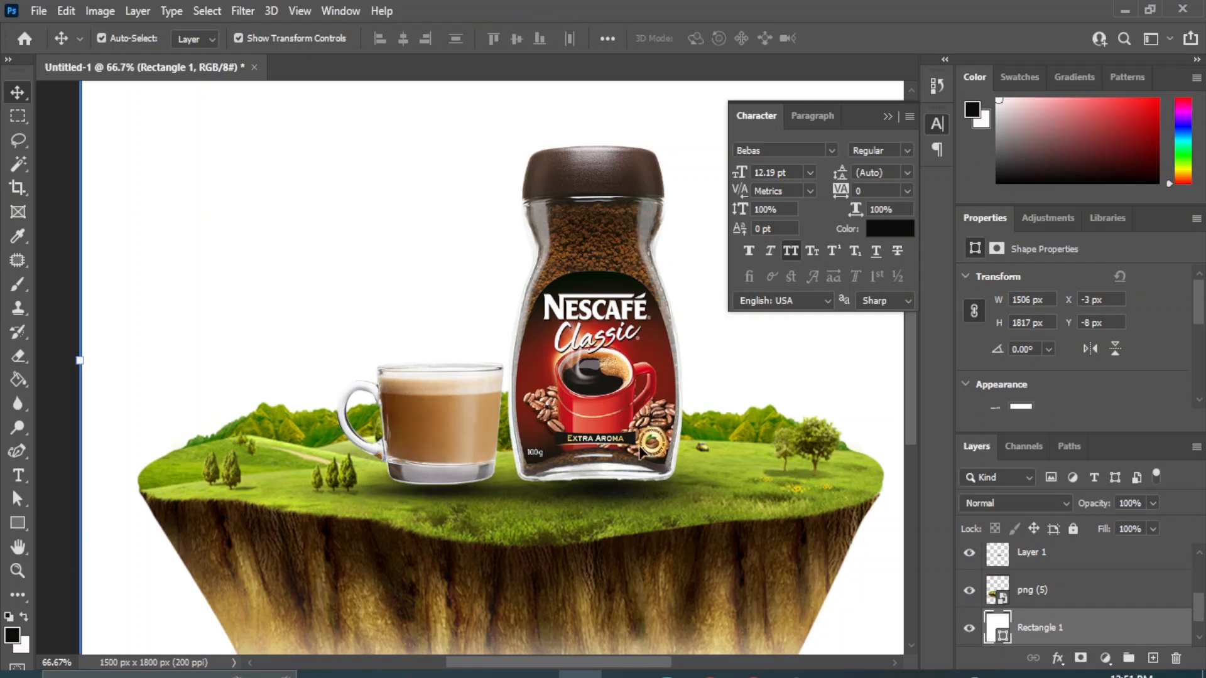
# Switch to the File Explorer folder New folder (41) and place the grass image png (4) into the Photoshop document
pyautogui.hotkey('ctrl', '-')
pyautogui.hotkey('ctrl', '-')
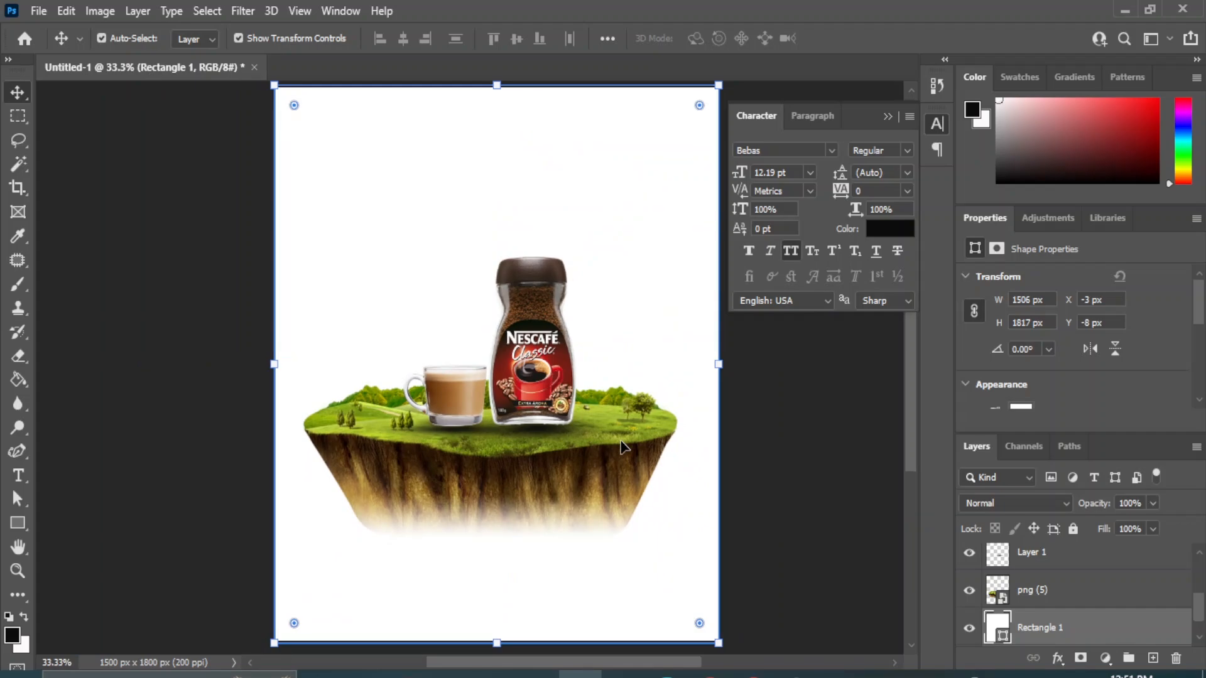
pyautogui.click(758, 465)
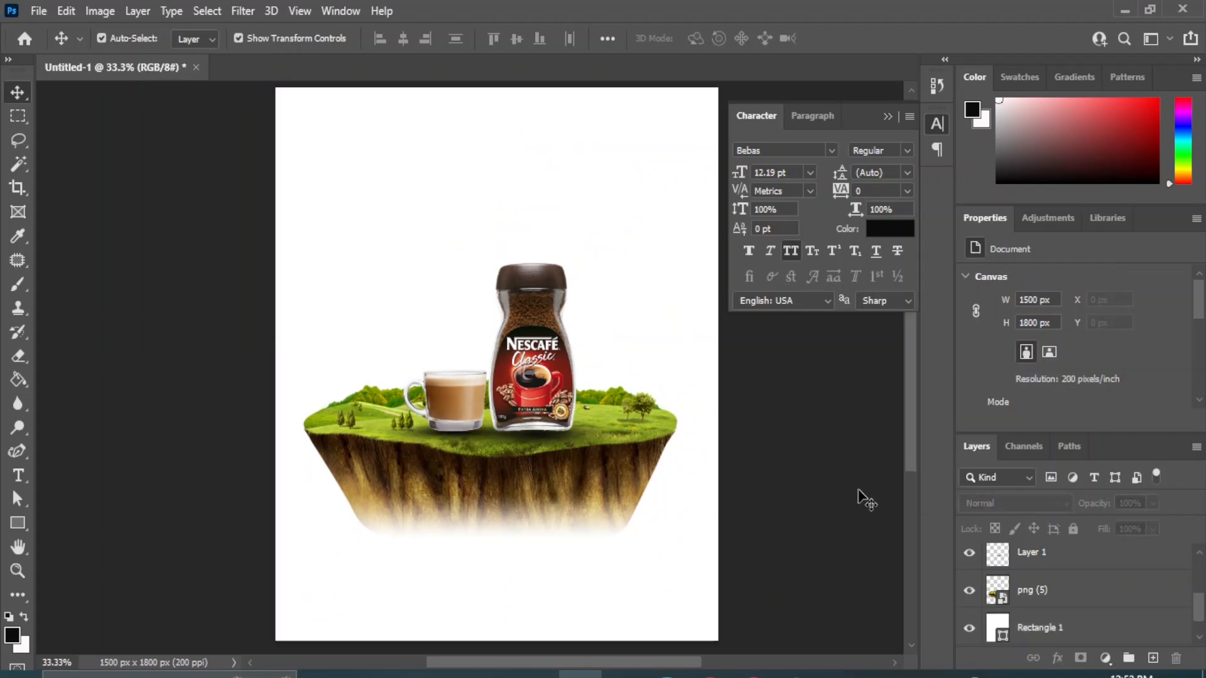
pyautogui.click(537, 675)
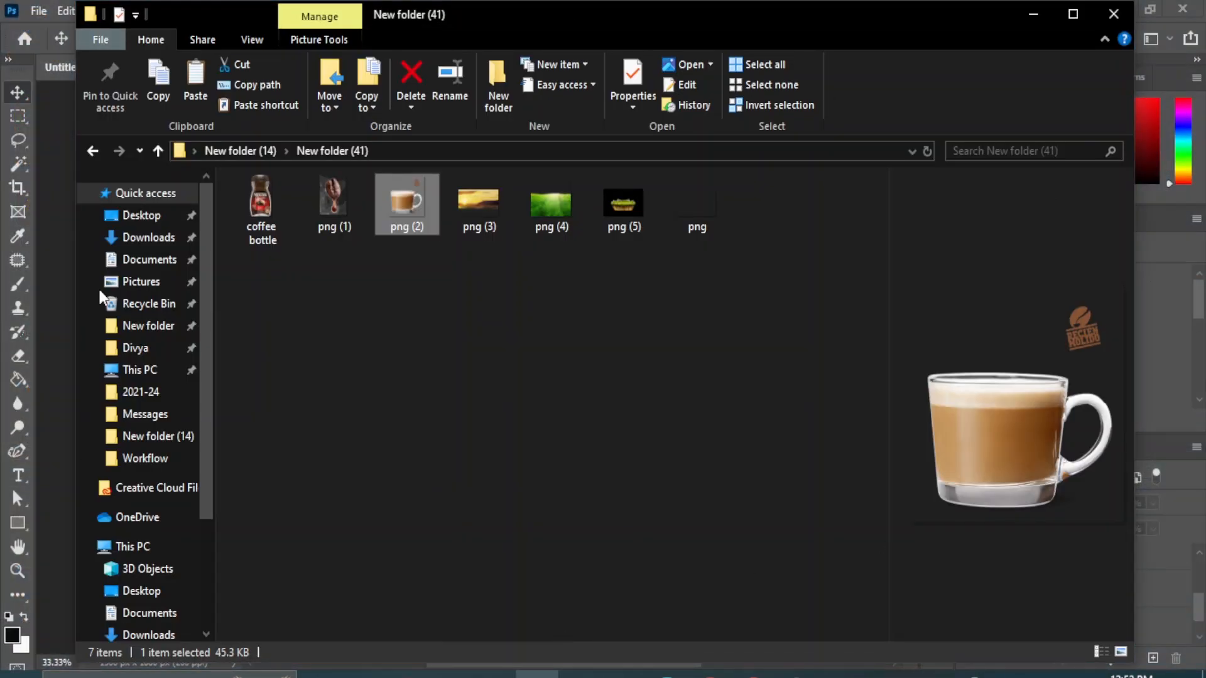
pyautogui.click(650, 476)
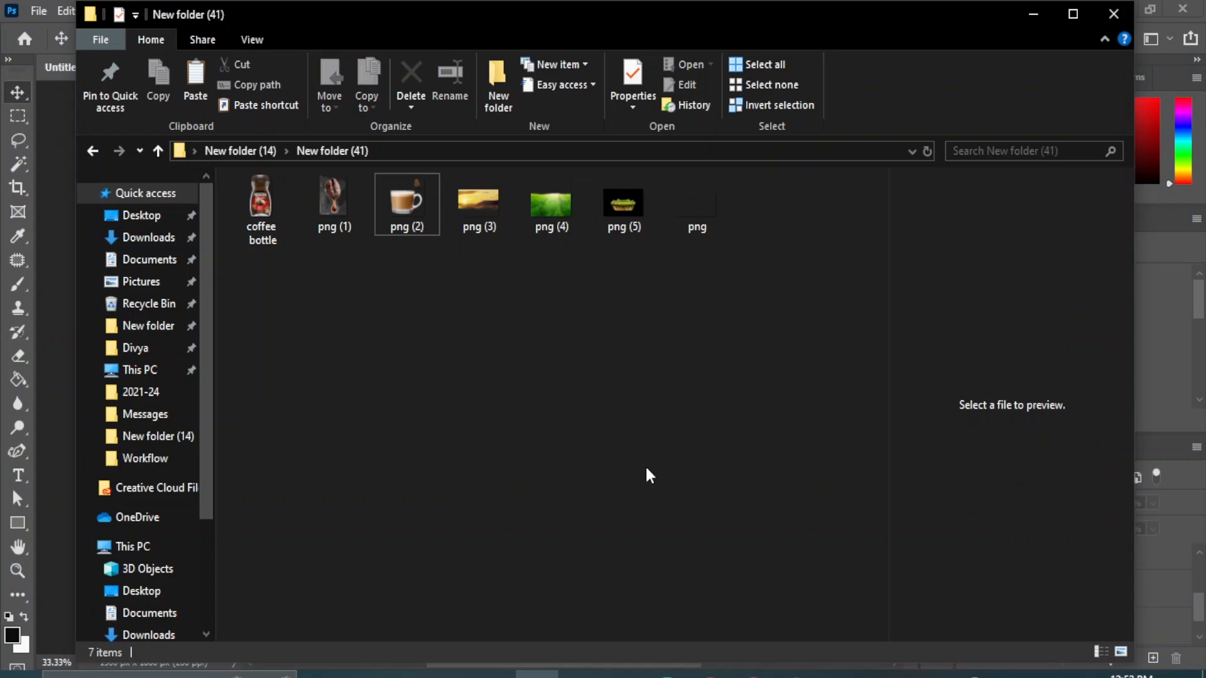
pyautogui.click(548, 192)
pyautogui.moveTo(547, 192); pyautogui.dragTo(334, 627)
# Enlarge the grass image to about 228% to span the canvas width and move its layer between png (5) and Rectangle 1
pyautogui.moveTo(390, 473); pyautogui.dragTo(231, 630)
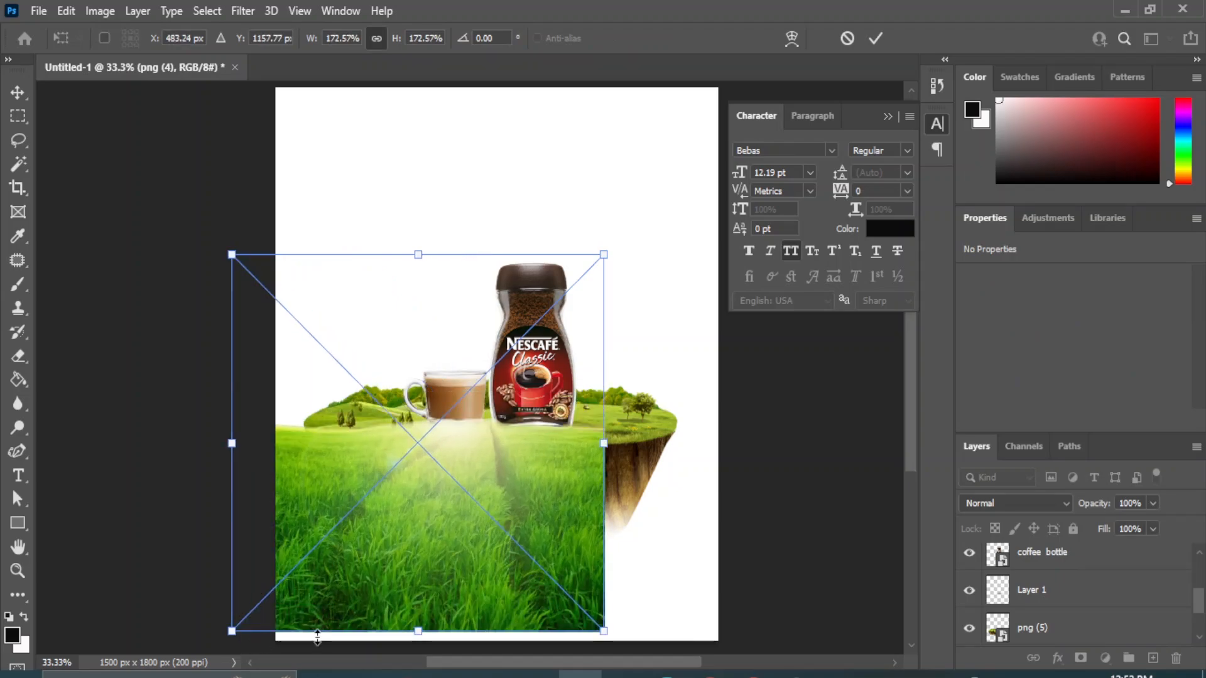
pyautogui.moveTo(579, 500); pyautogui.dragTo(613, 524)
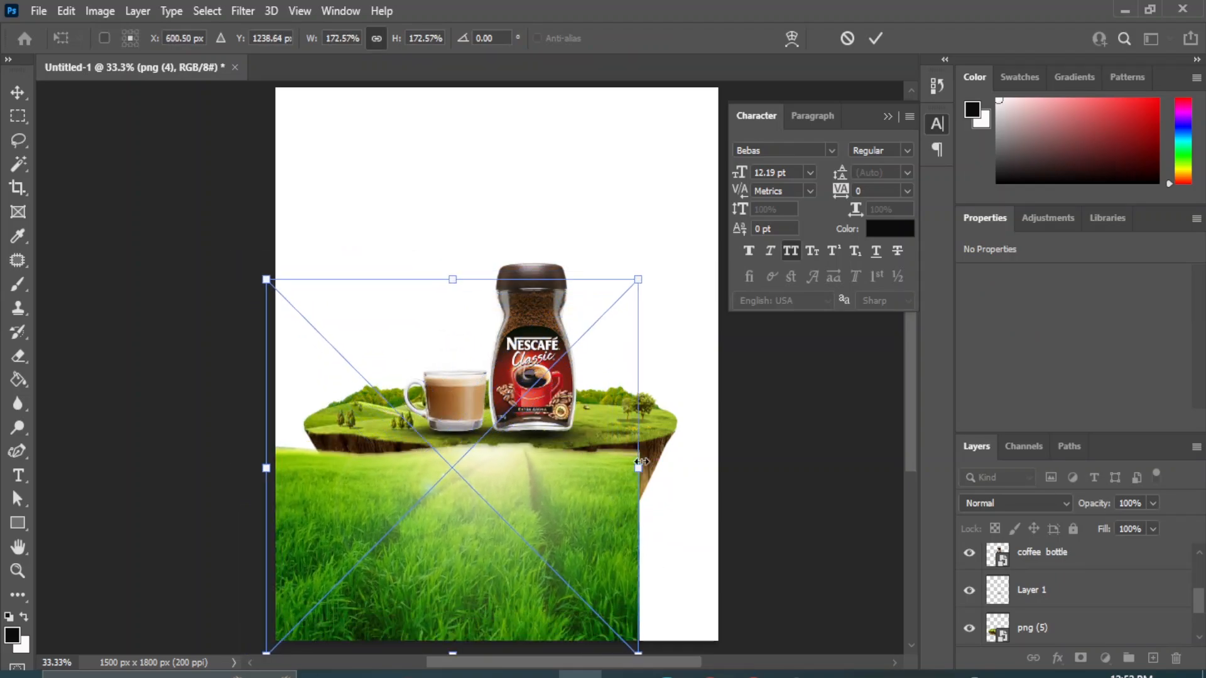
pyautogui.moveTo(640, 281); pyautogui.dragTo(757, 165)
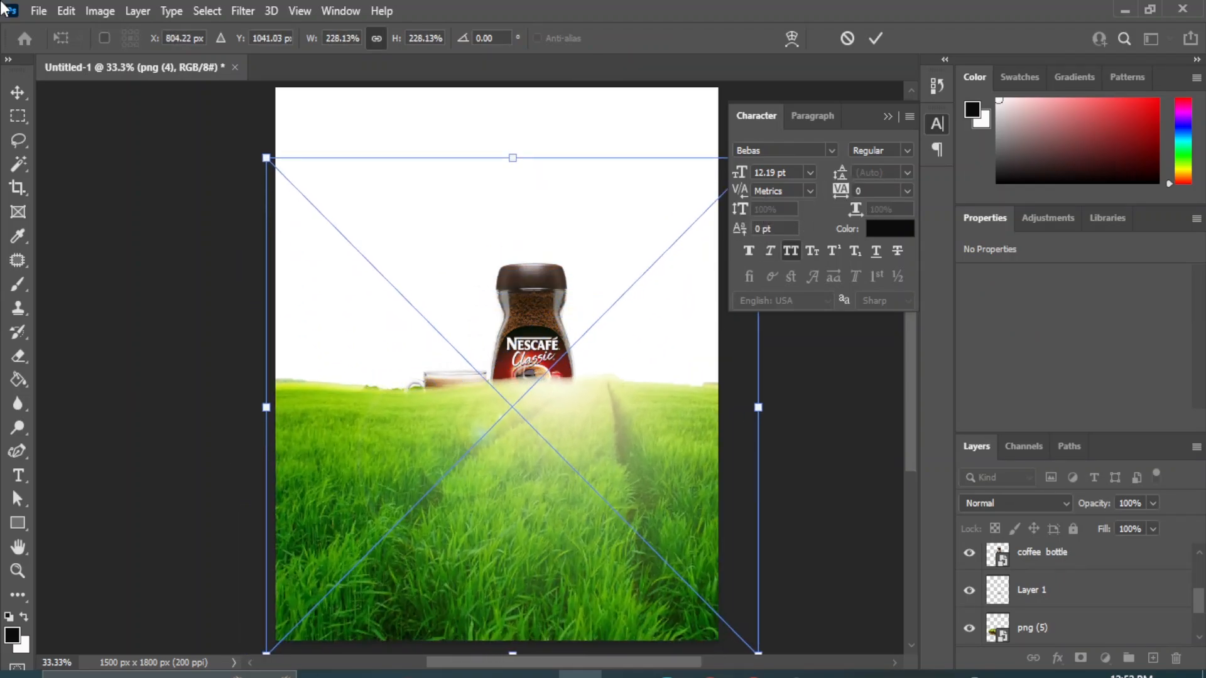
pyautogui.press('Return')
pyautogui.moveTo(1098, 587); pyautogui.dragTo(1032, 572)
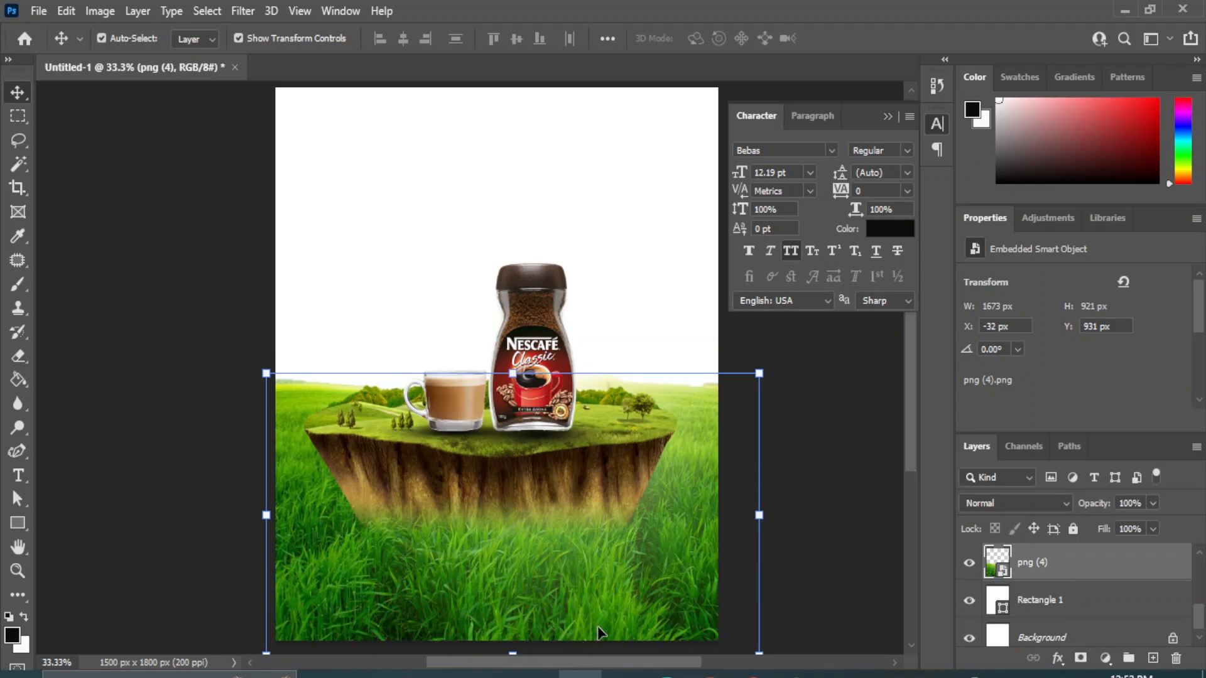
pyautogui.click(804, 533)
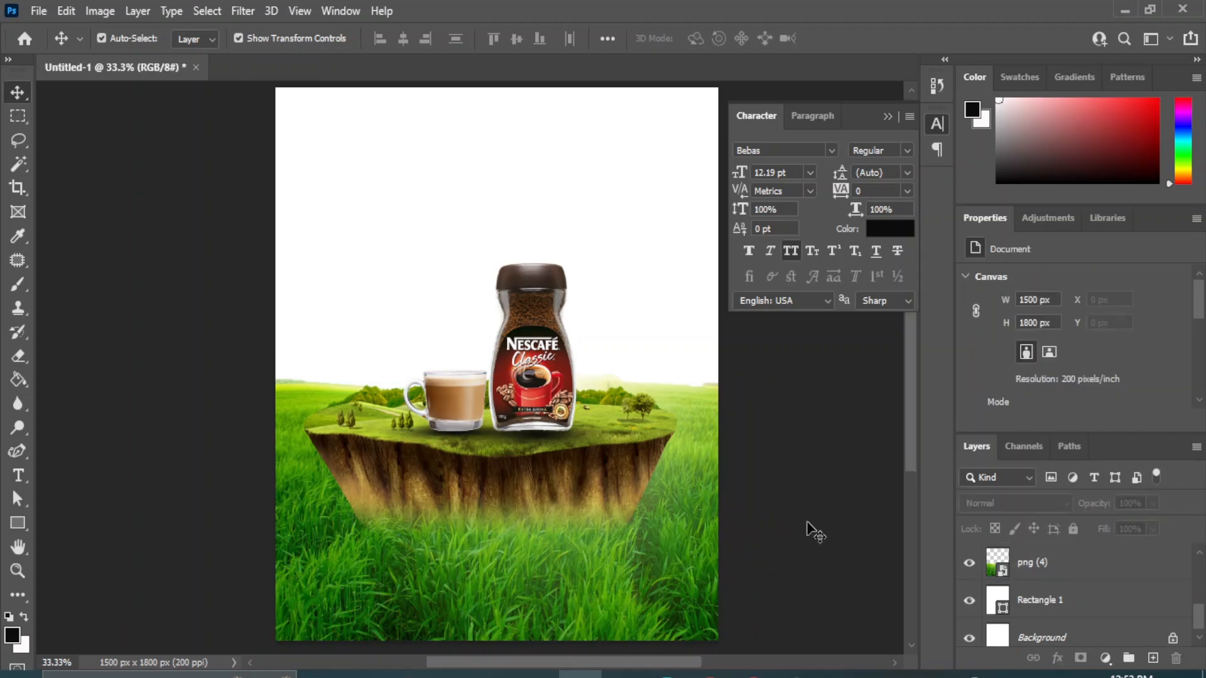
# Nudge the grass image straight up to a Y position of 895 px
pyautogui.click(572, 590)
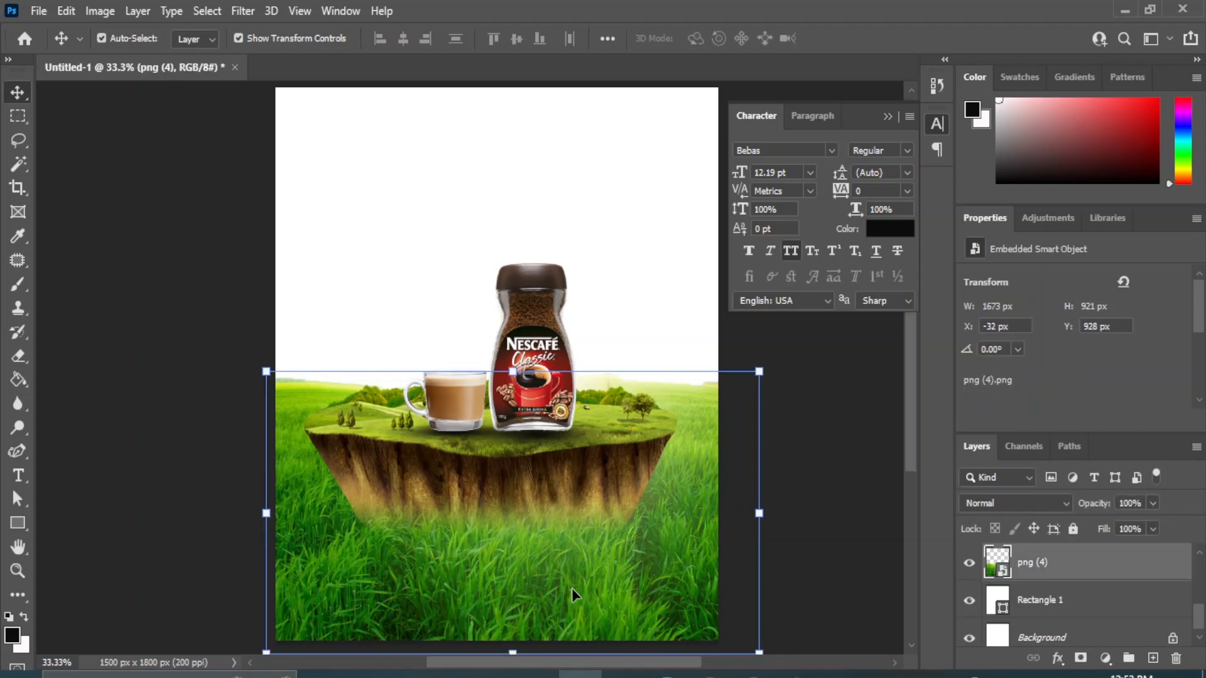
pyautogui.press('Up')
pyautogui.press('Up')
pyautogui.press('Up')
pyautogui.press('Up')
pyautogui.press('Up')
pyautogui.press('Up')
pyautogui.press('Up')
pyautogui.press('Up')
pyautogui.press('Up')
pyautogui.press('Up')
pyautogui.press('Up')
pyautogui.press('Up')
pyautogui.press('Up')
pyautogui.press('Up')
pyautogui.press('Up')
pyautogui.press('Up')
pyautogui.press('Up')
pyautogui.press('Up')
pyautogui.press('Up')
pyautogui.press('Up')
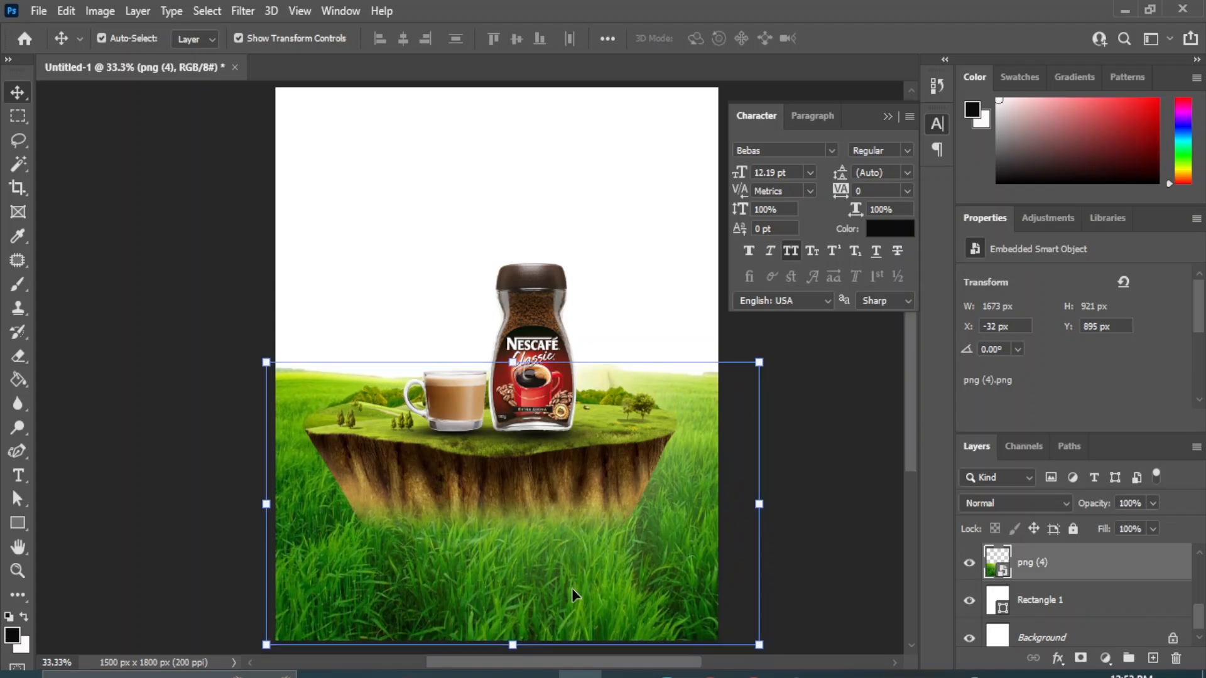
# Enlarge the grass image slightly more from its two upper corners so it extends past both canvas sides, and commit it
pyautogui.moveTo(760, 363); pyautogui.dragTo(764, 144)
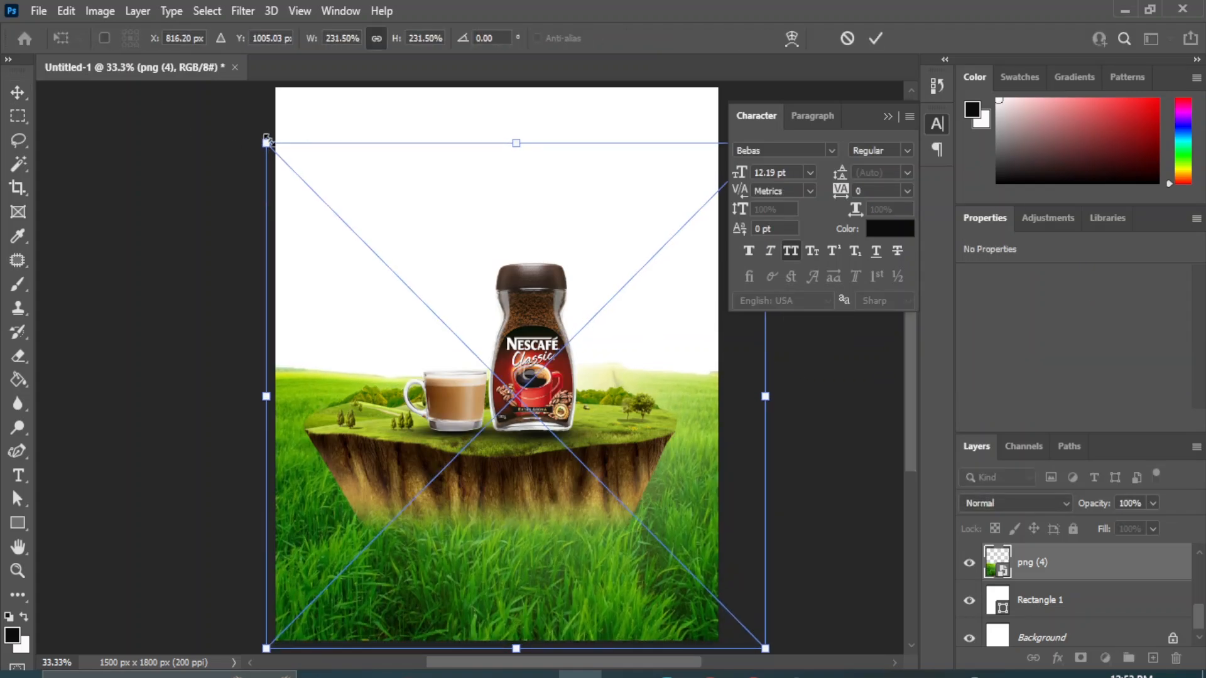
pyautogui.moveTo(266, 140); pyautogui.dragTo(241, 116)
pyautogui.click(18, 92)
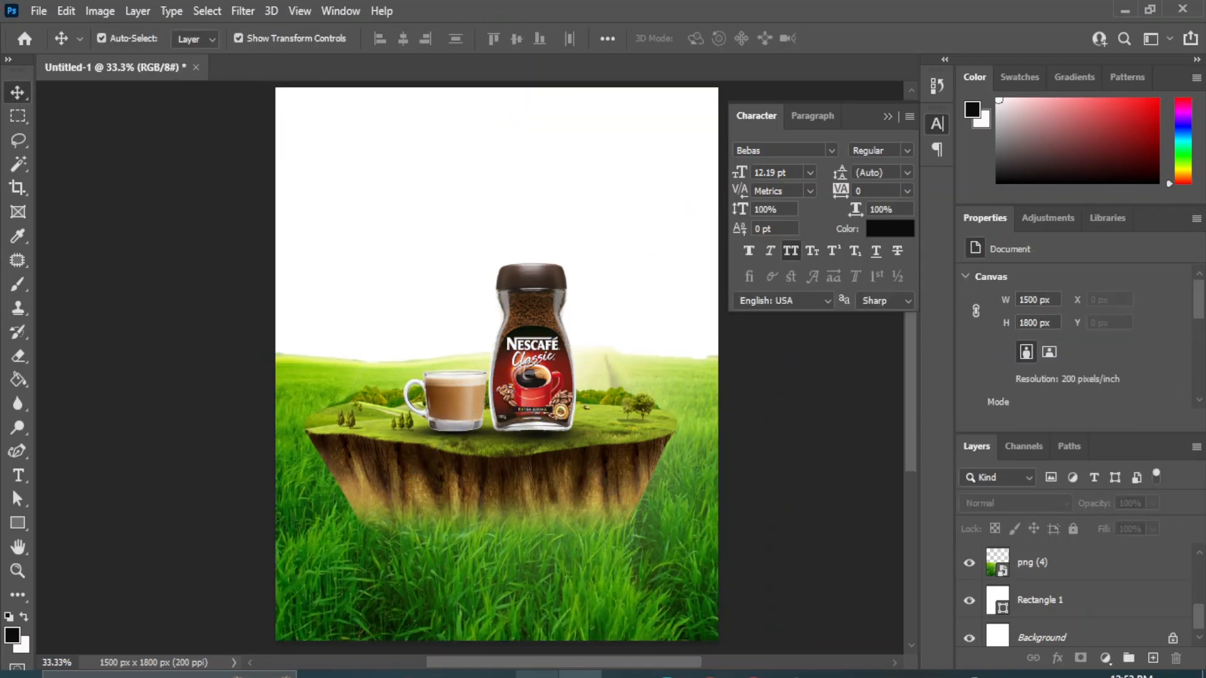
# Switch to File Explorer, place the sunset sky image png (3) into the Photoshop document, and commit it at its initial size
pyautogui.moveTo(537, 672)
pyautogui.click(567, 612)
pyautogui.click(676, 453)
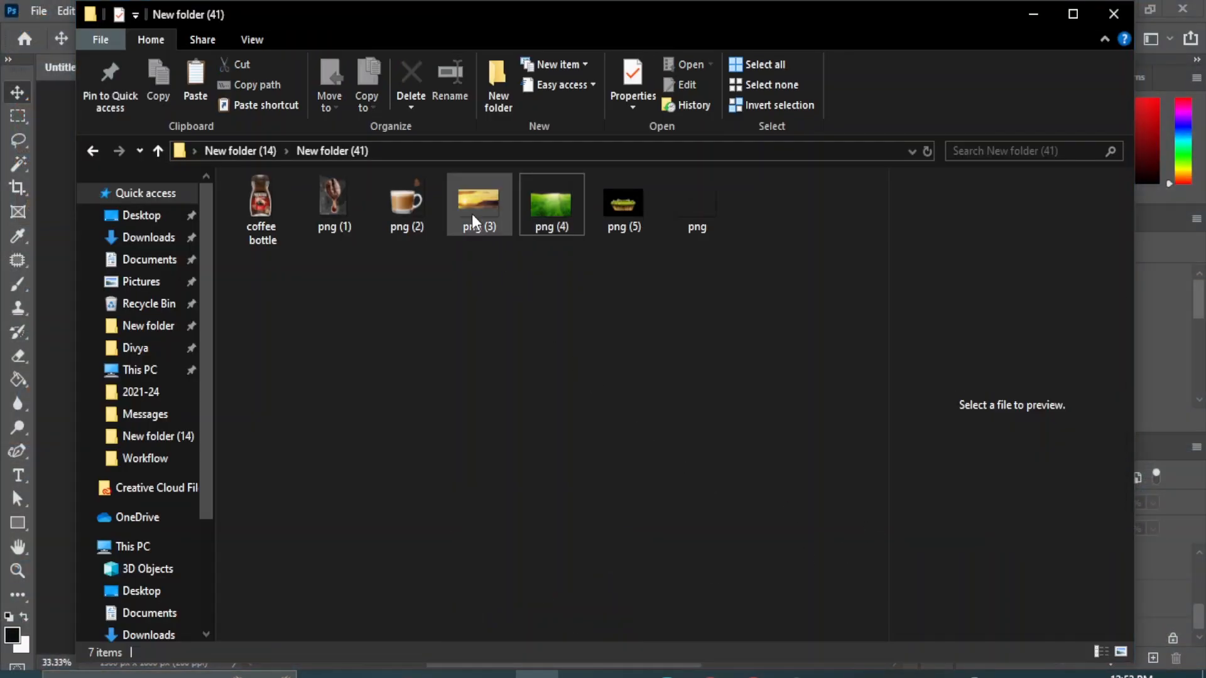
pyautogui.click(472, 214)
pyautogui.moveTo(477, 207); pyautogui.dragTo(443, 221)
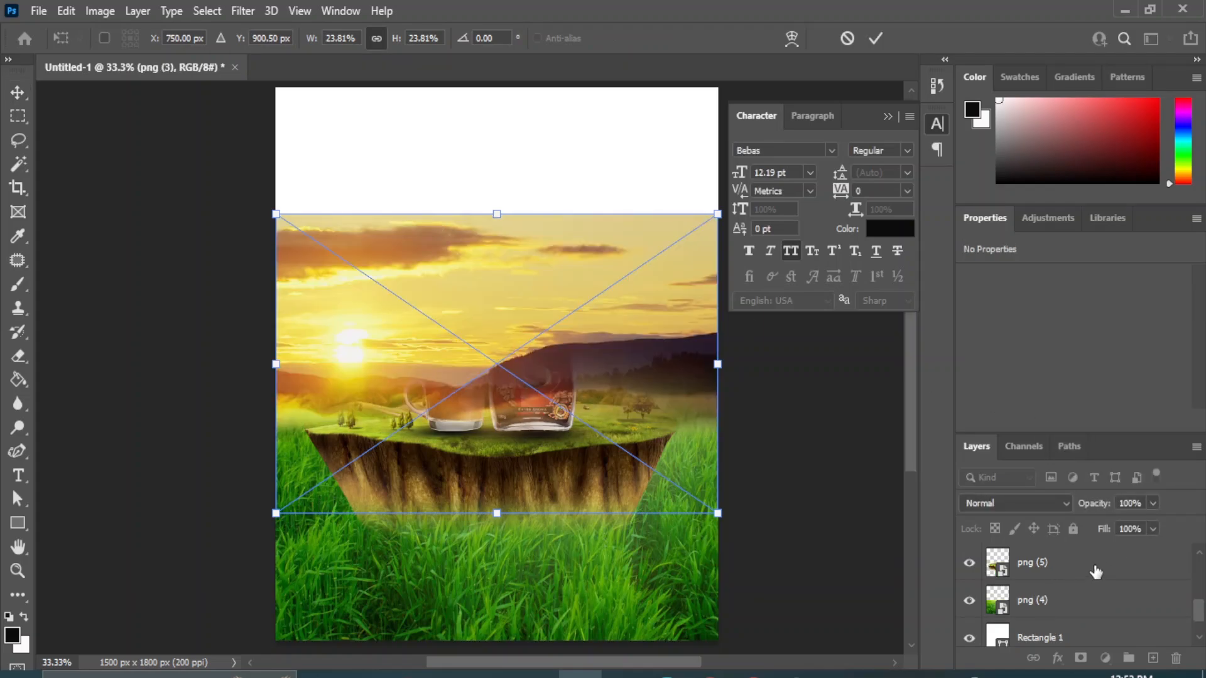
pyautogui.press('Return')
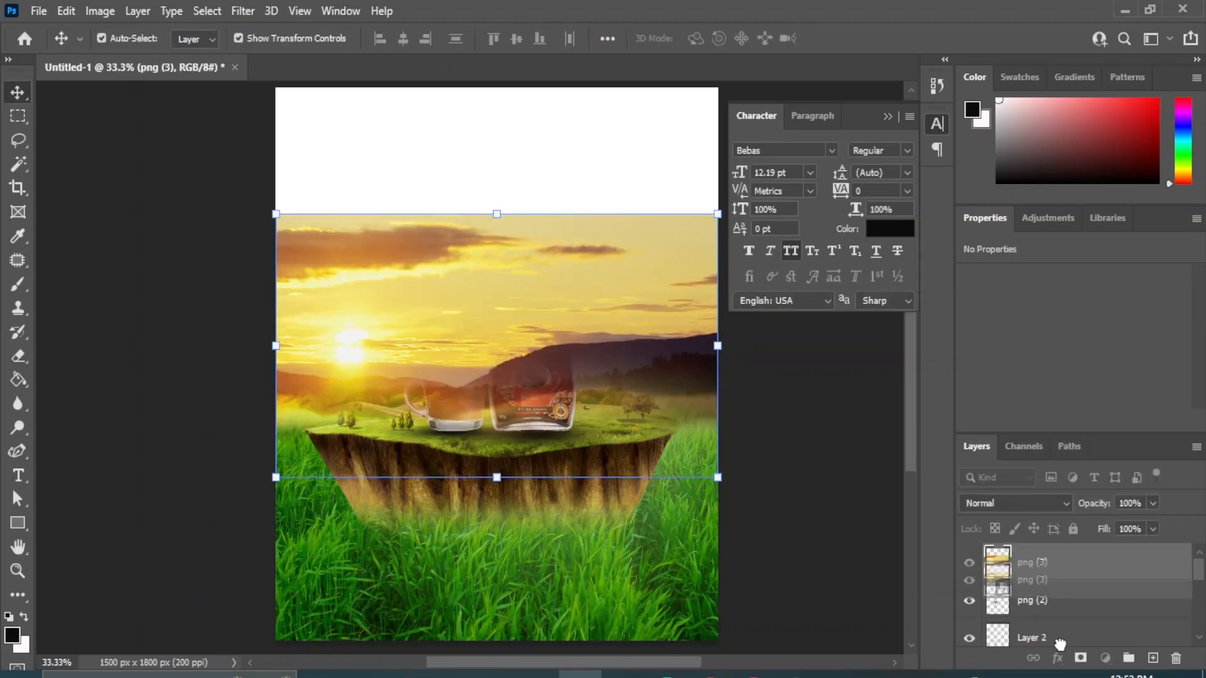
# Move the png (3) sky layer down the stack to sit between png (5) and png (4)
pyautogui.scroll(-3, 1067, 622)
pyautogui.moveTo(1063, 625); pyautogui.dragTo(1048, 602)
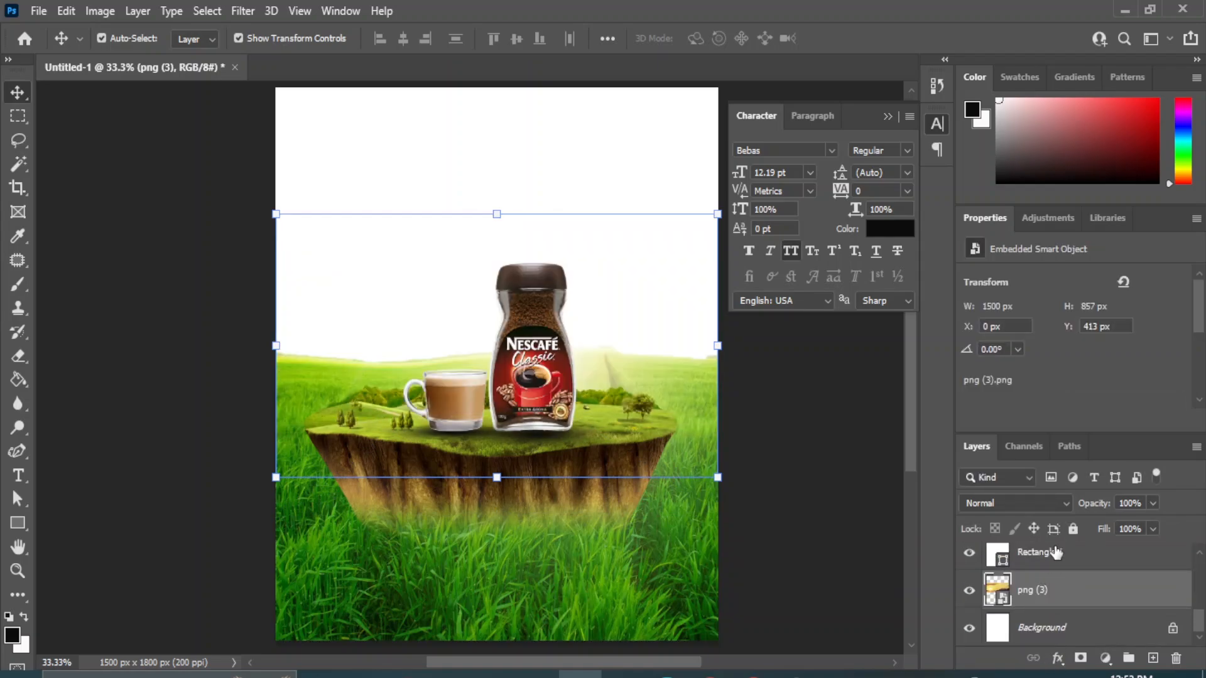
pyautogui.moveTo(1055, 553); pyautogui.dragTo(1052, 584)
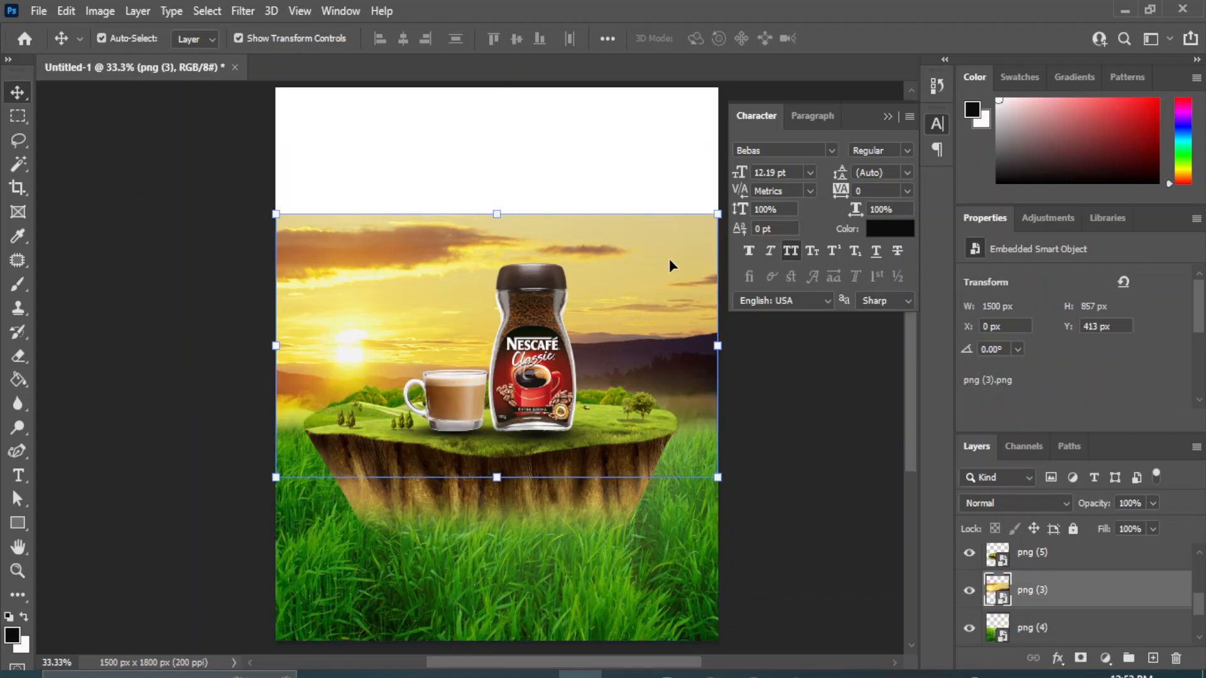
# Scale the sunset sky to about 28.04% and position it along the canvas's top edge, covering the full width
pyautogui.moveTo(717, 214); pyautogui.dragTo(798, 157)
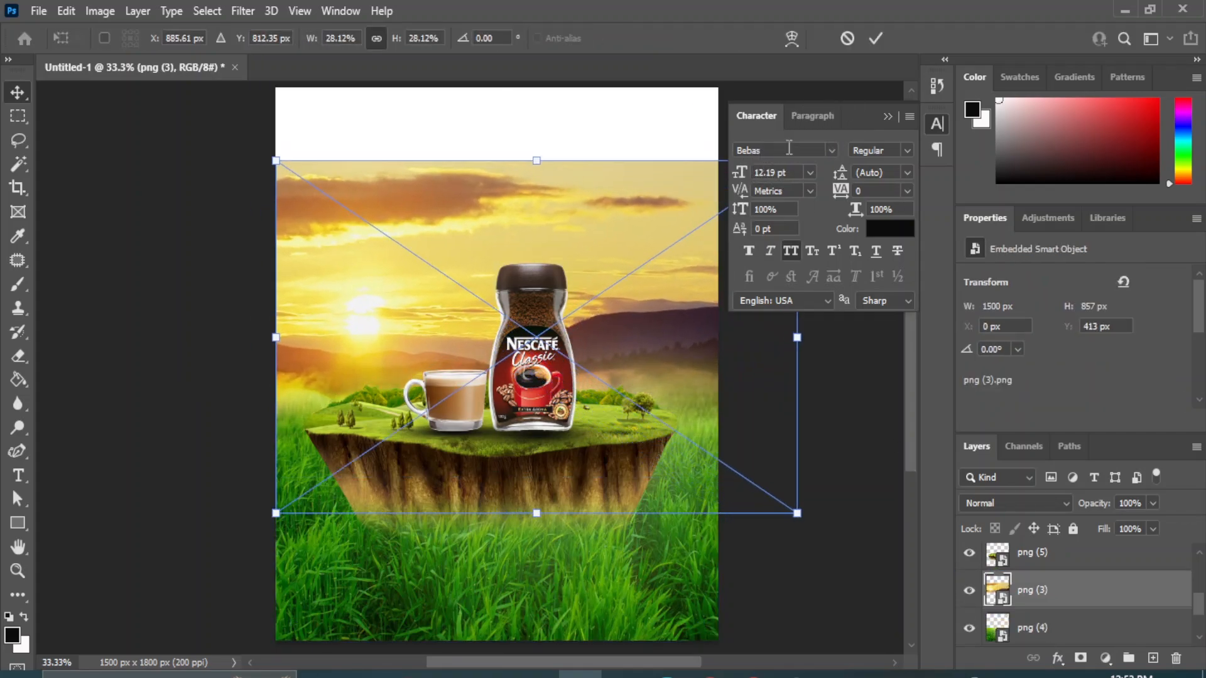
pyautogui.moveTo(276, 159); pyautogui.dragTo(223, 79)
pyautogui.moveTo(495, 181); pyautogui.dragTo(537, 148)
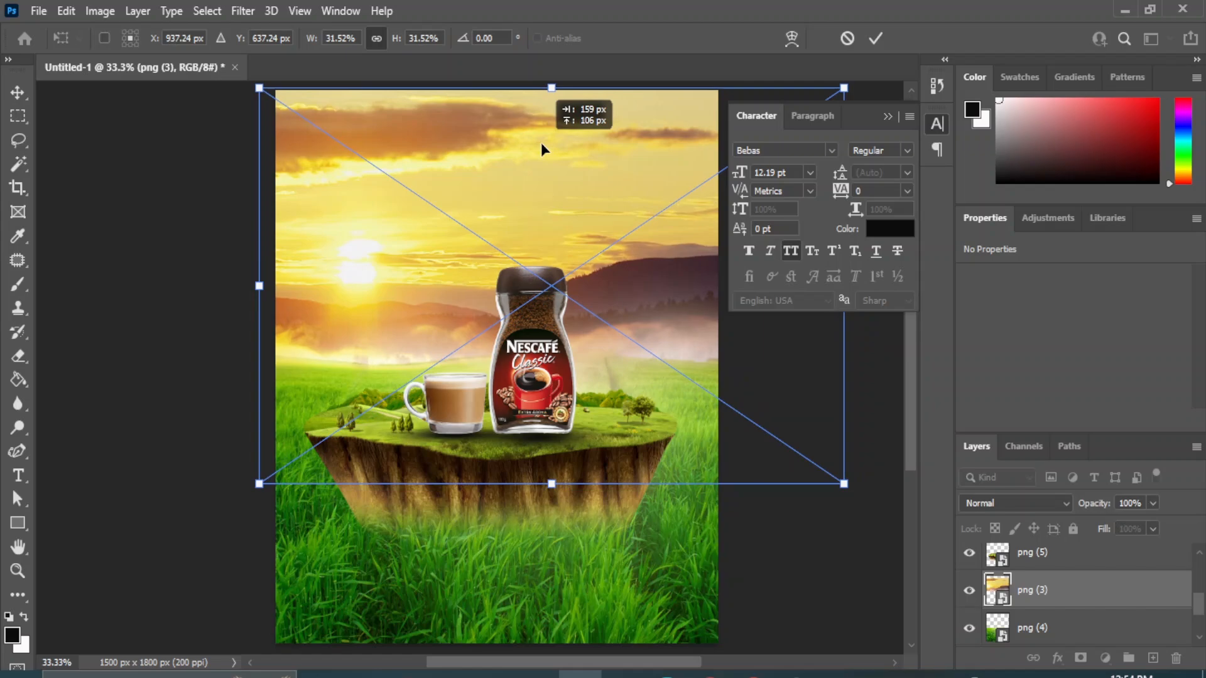
pyautogui.moveTo(844, 483); pyautogui.dragTo(763, 474)
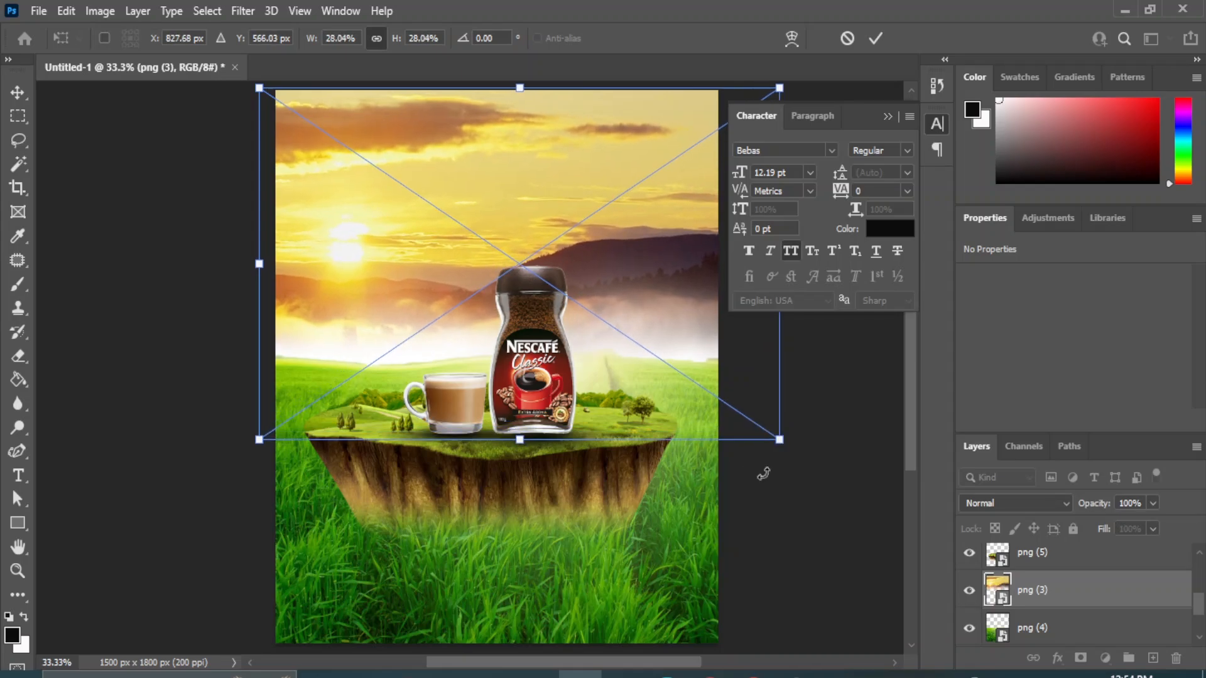
# Nudge the sunset sky up to a Y reference of about 560 px and commit the transform
pyautogui.press('Up')
pyautogui.press('Up')
pyautogui.press('Up')
pyautogui.press('Up')
pyautogui.press('Up')
pyautogui.press('Up')
pyautogui.press('Up')
pyautogui.press('Up')
pyautogui.press('Up')
pyautogui.press('Up')
pyautogui.press('Up')
pyautogui.press('Up')
pyautogui.press('Up')
pyautogui.press('Up')
pyautogui.press('Up')
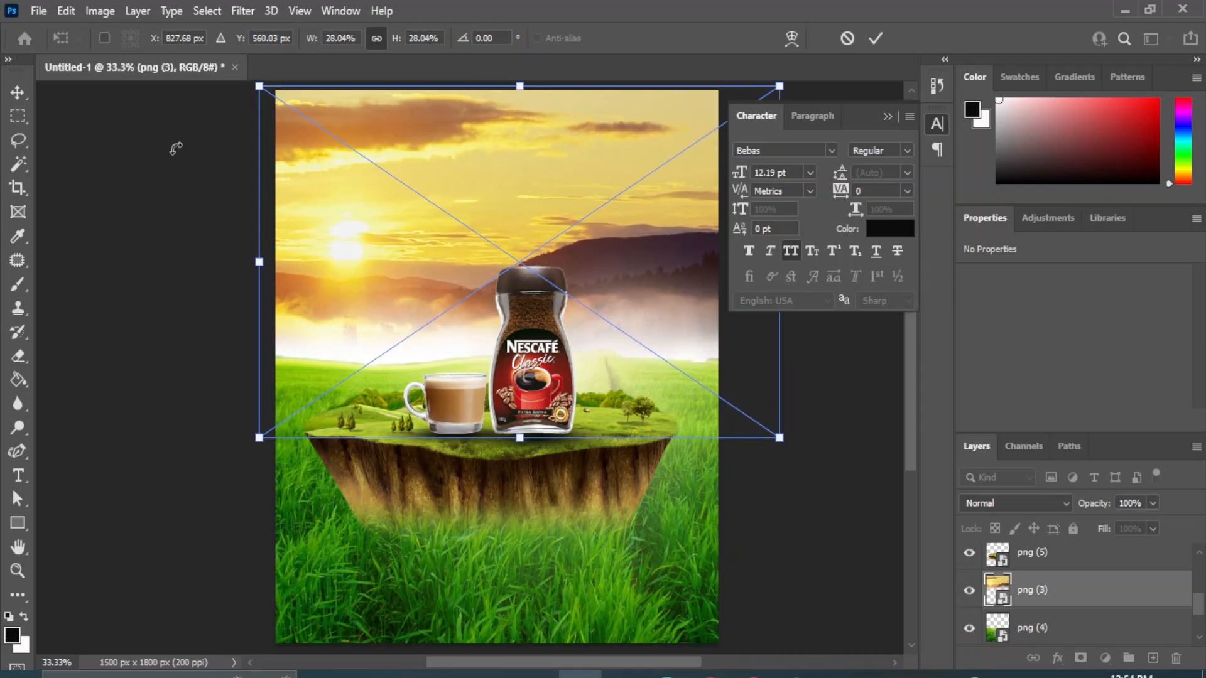
pyautogui.click(17, 92)
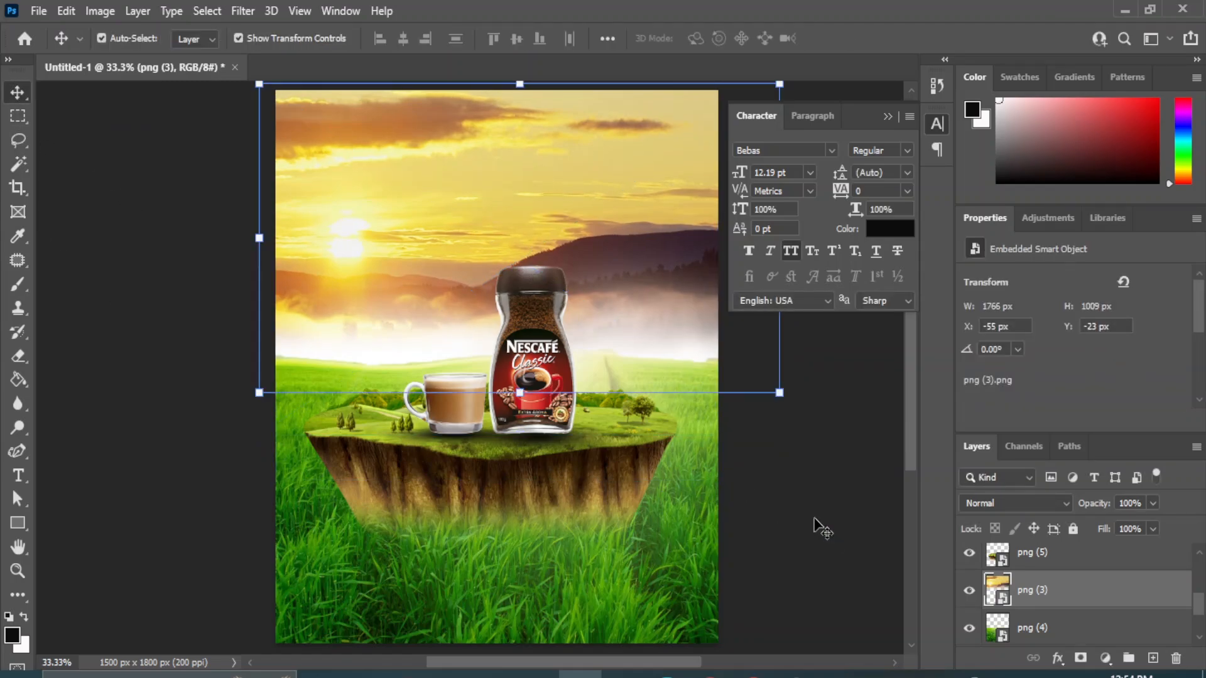
# Compare the composition with the png (3) sky layer hidden and shown, and clear the layer selection
pyautogui.click(971, 591)
pyautogui.click(972, 592)
pyautogui.click(851, 520)
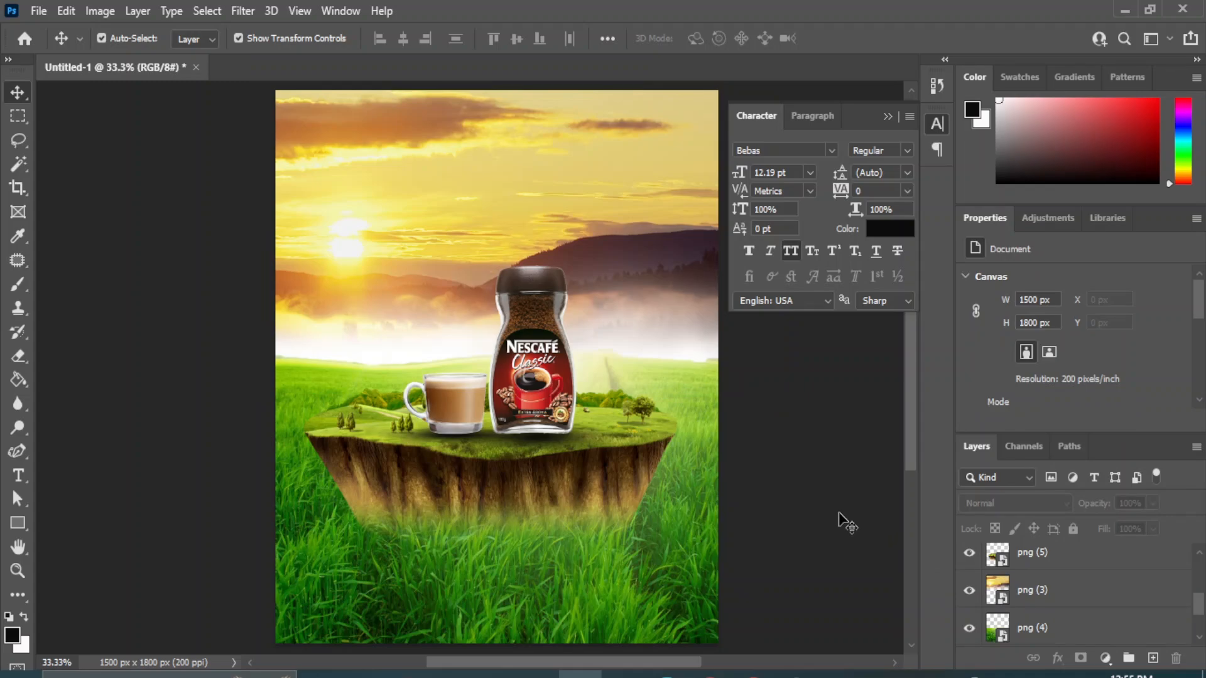
# Place the png (1) coffee bean image from New folder (41) and scale it down to about 33.75%
pyautogui.moveTo(575, 667)
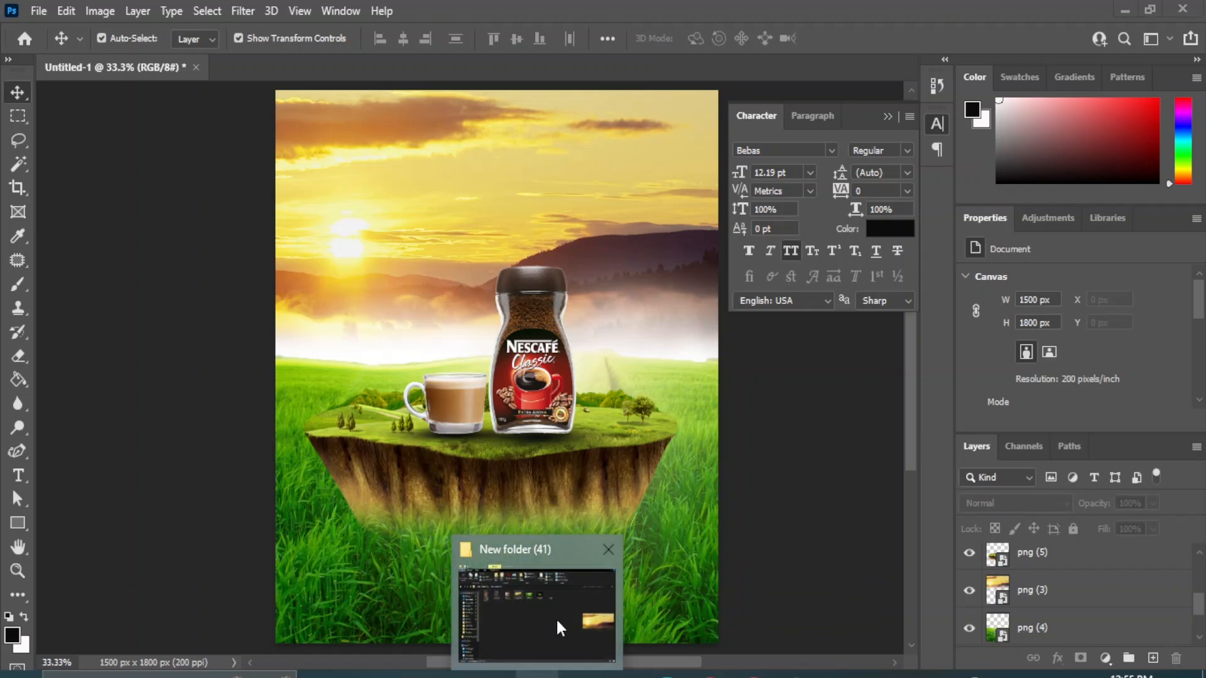
pyautogui.click(556, 617)
pyautogui.click(464, 515)
pyautogui.moveTo(334, 200); pyautogui.dragTo(457, 353)
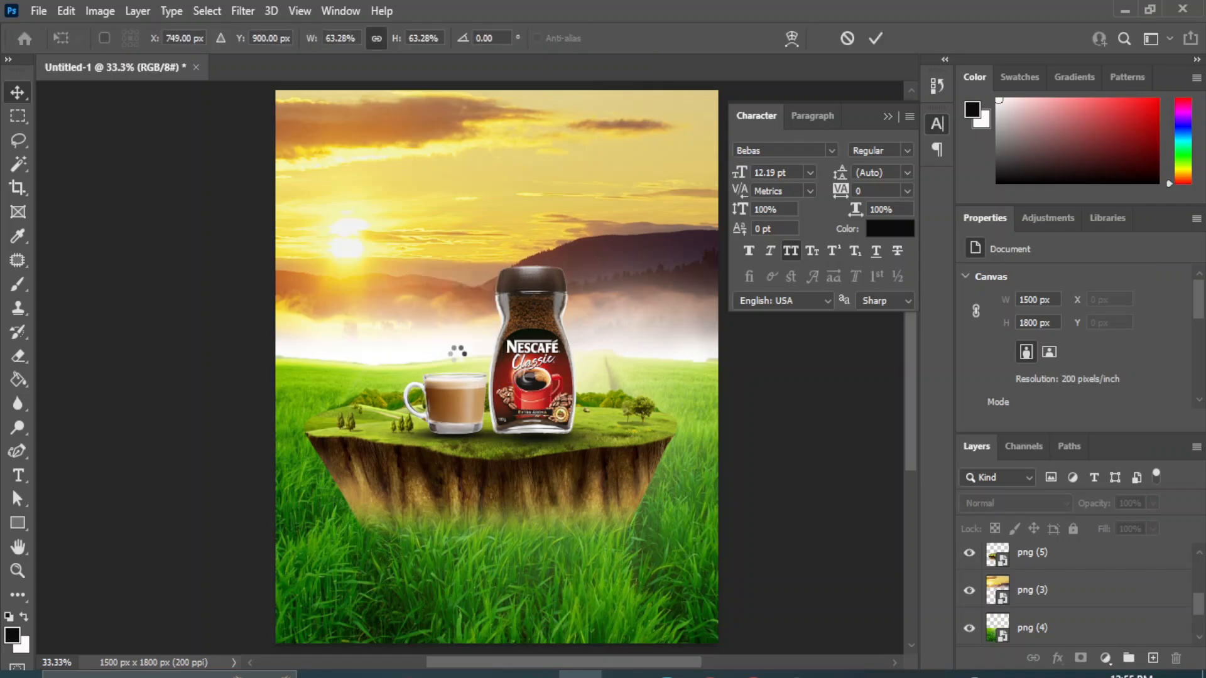
pyautogui.moveTo(673, 643); pyautogui.dragTo(430, 263)
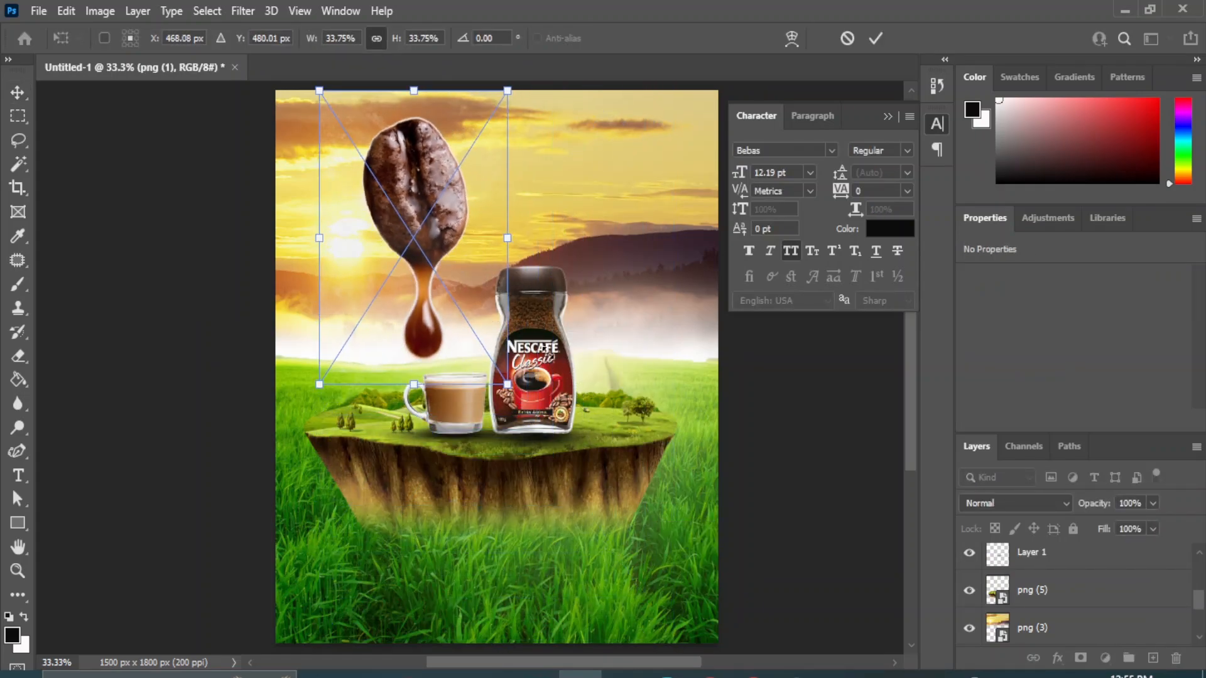
# Move the coffee bean down toward the cup and shrink it to about 13.93%
pyautogui.moveTo(383, 184); pyautogui.dragTo(465, 287)
pyautogui.hotkey('ctrl', '+')
pyautogui.hotkey('ctrl', '+')
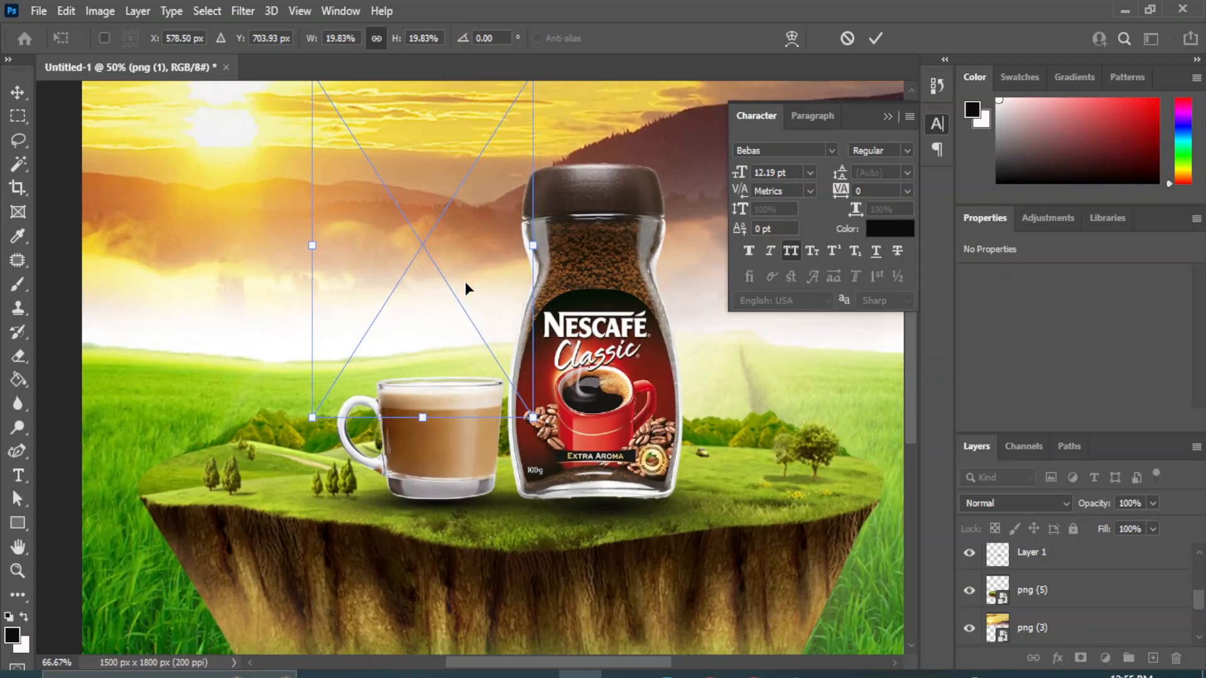
pyautogui.moveTo(309, 417); pyautogui.dragTo(359, 381)
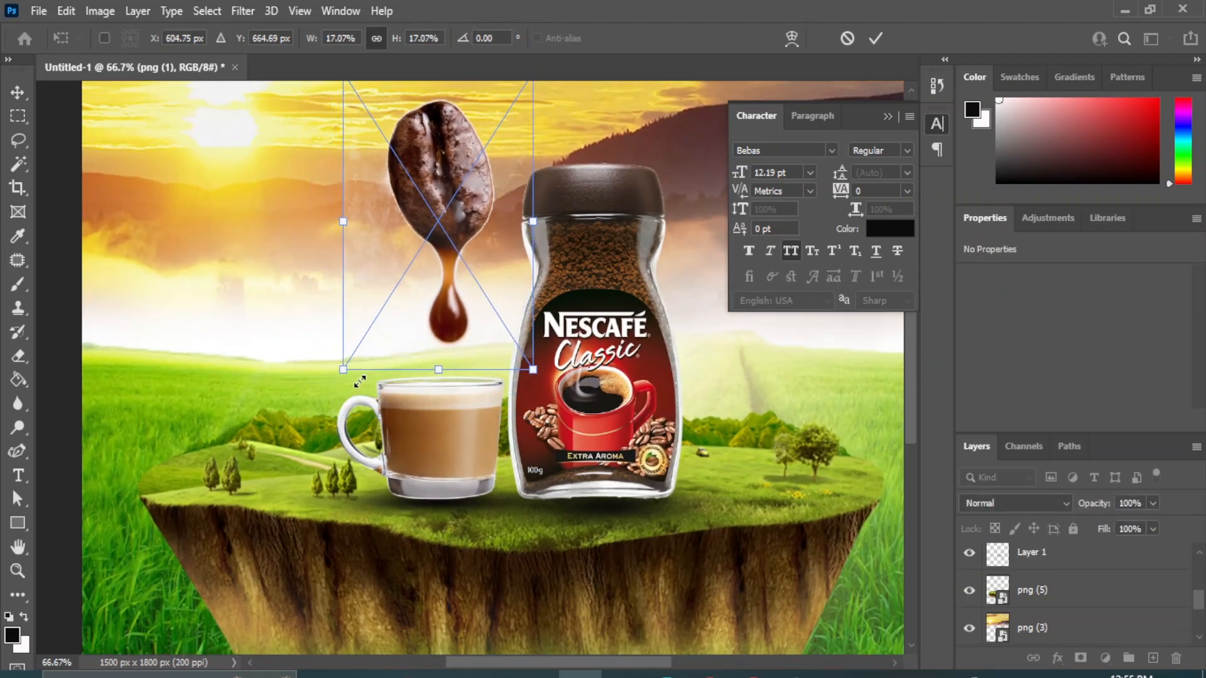
pyautogui.moveTo(533, 369); pyautogui.dragTo(499, 314)
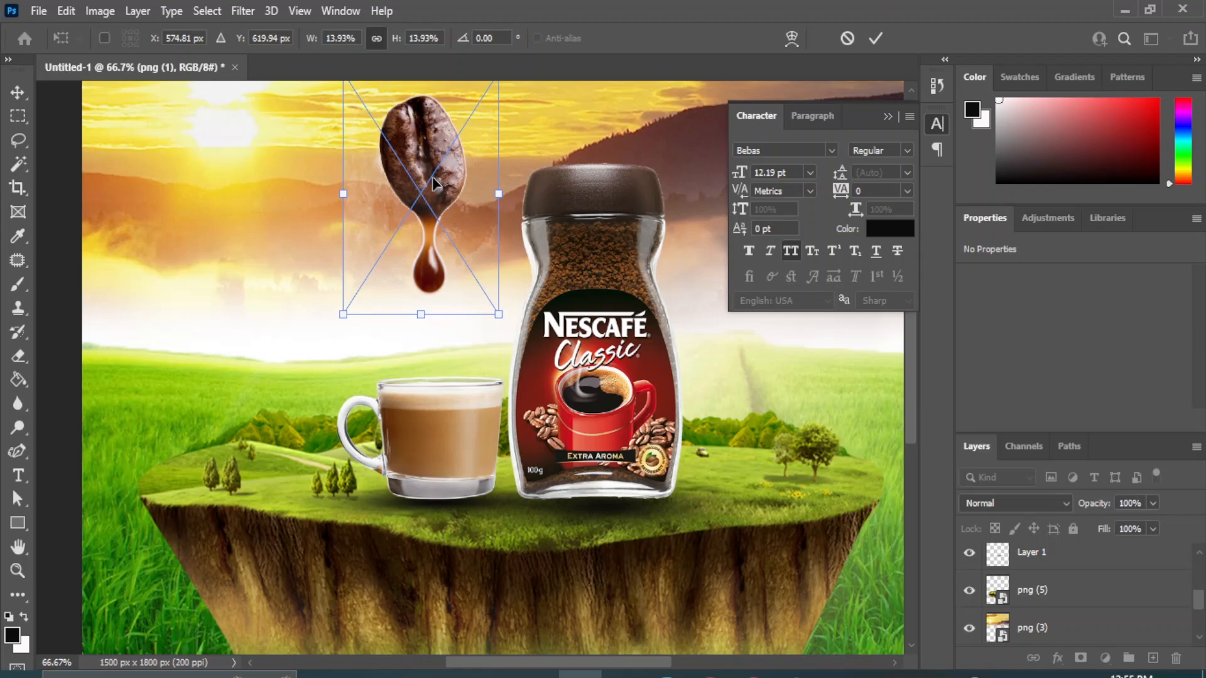
# Position the coffee bean so its drip hangs just over the cup's rim and scale it to about 12.14%
pyautogui.moveTo(434, 183); pyautogui.dragTo(955, 444)
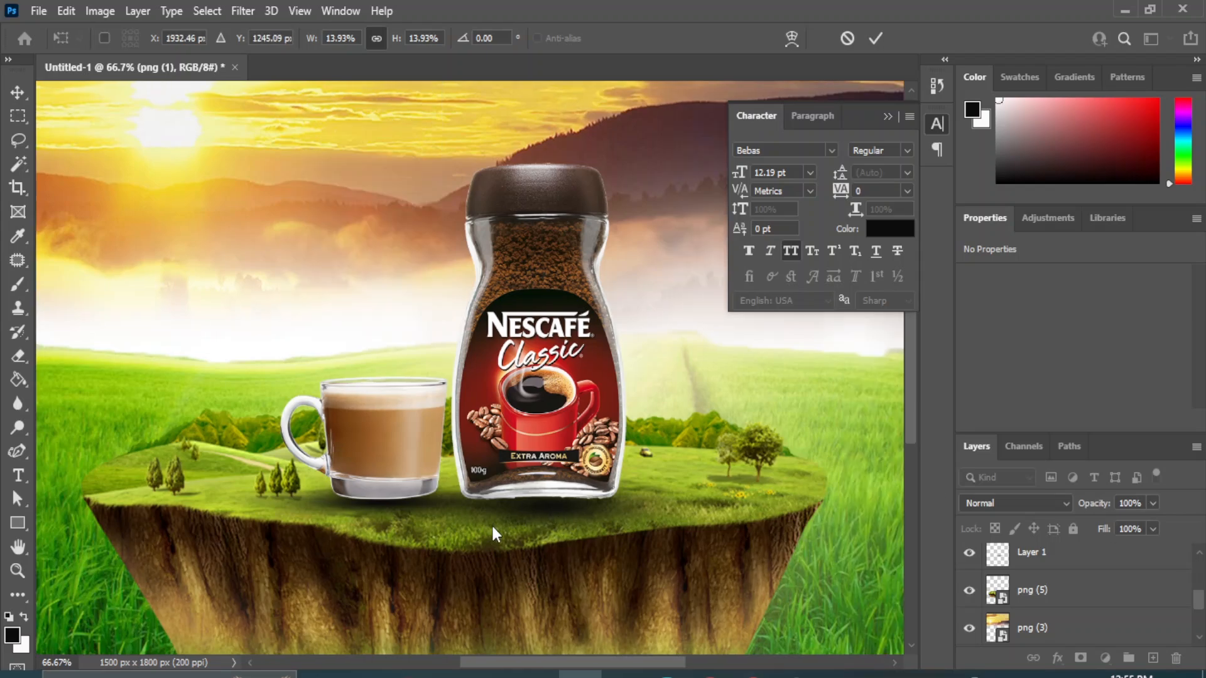
pyautogui.hotkey('ctrl', 'z')
pyautogui.moveTo(370, 208); pyautogui.dragTo(380, 285)
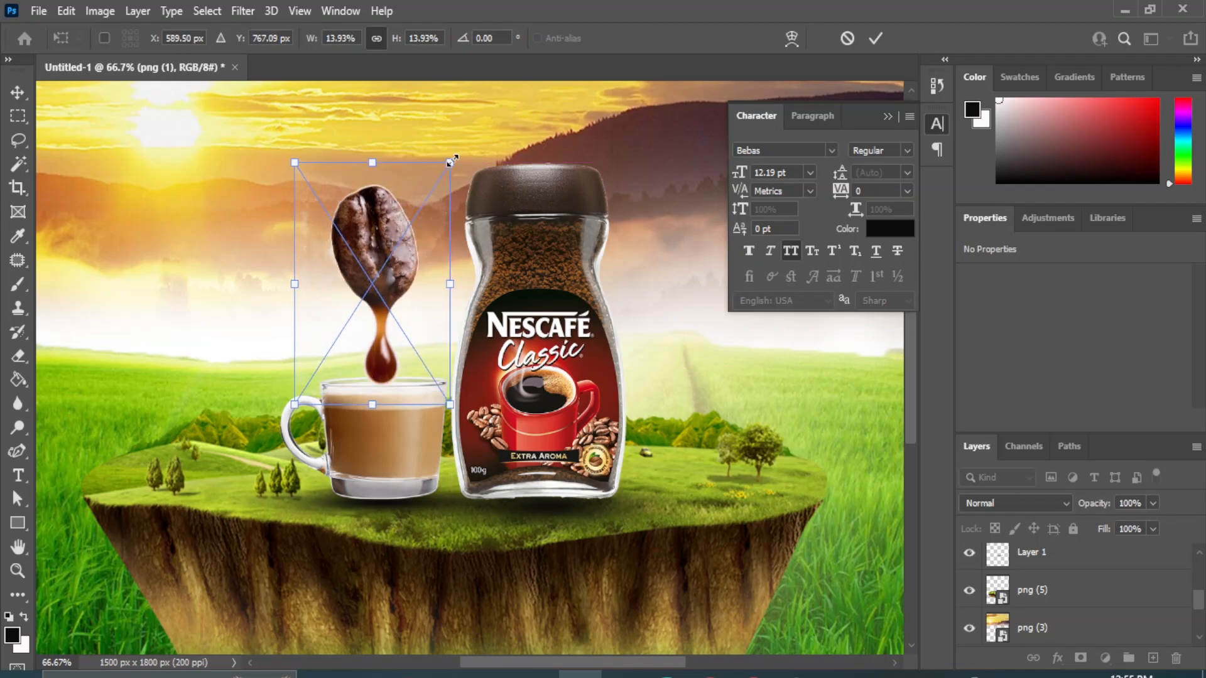
pyautogui.moveTo(451, 163); pyautogui.dragTo(437, 195)
pyautogui.moveTo(292, 404); pyautogui.dragTo(302, 394)
# Nudge the coffee bean to X 477 px, Y 606 px, centred over the cup, and commit the transform
pyautogui.press('Down')
pyautogui.press('Down')
pyautogui.press('Down')
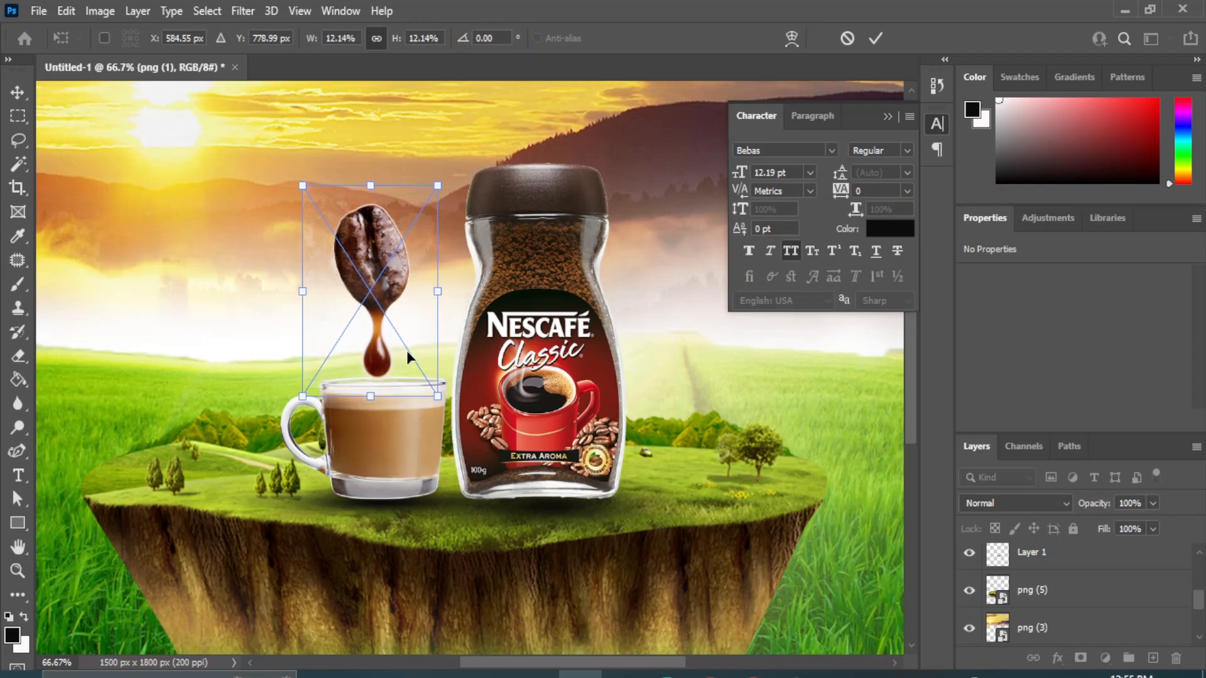
pyautogui.press('Right')
pyautogui.press('Right')
pyautogui.press('Right')
pyautogui.press('Right')
pyautogui.press('Return')
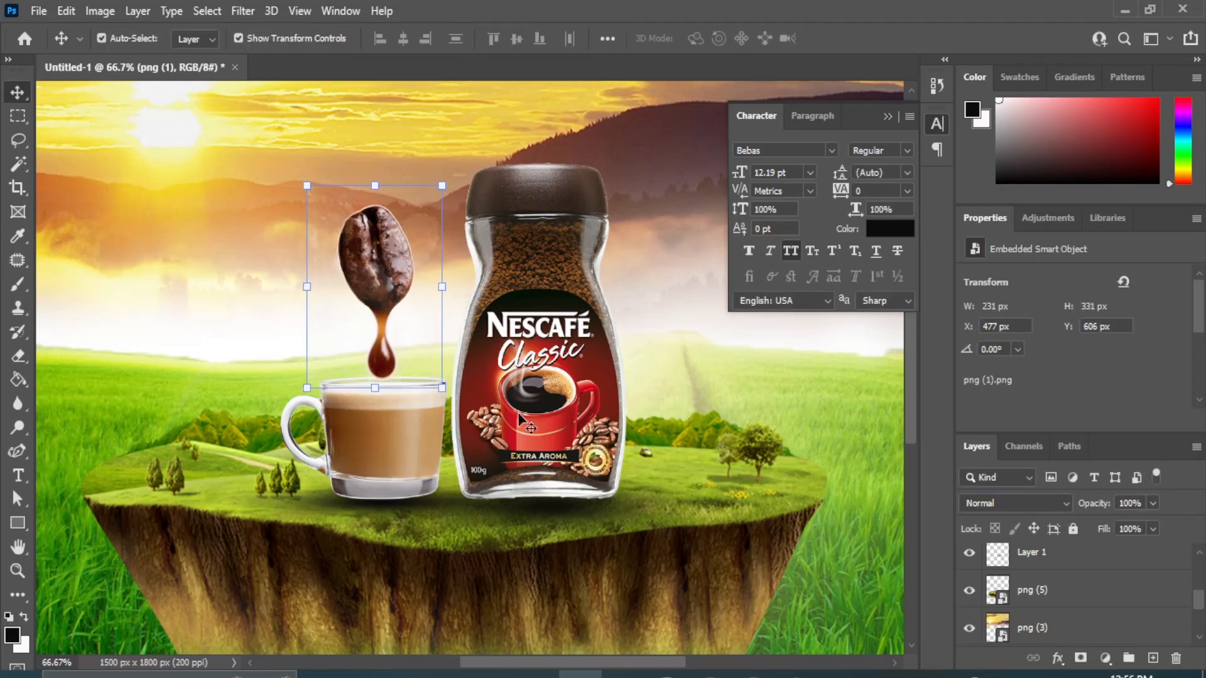
# Set the coffee bean layer's blend mode to Linear Burn and clear the layer selection
pyautogui.click(1068, 497)
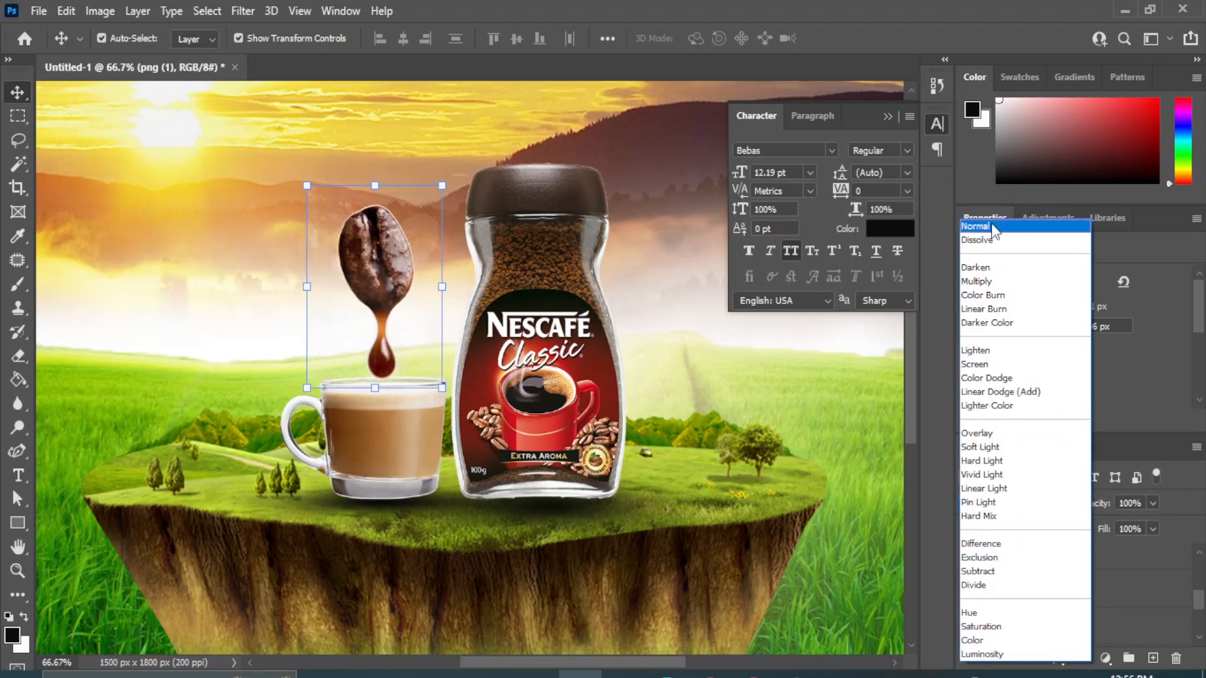
pyautogui.click(985, 309)
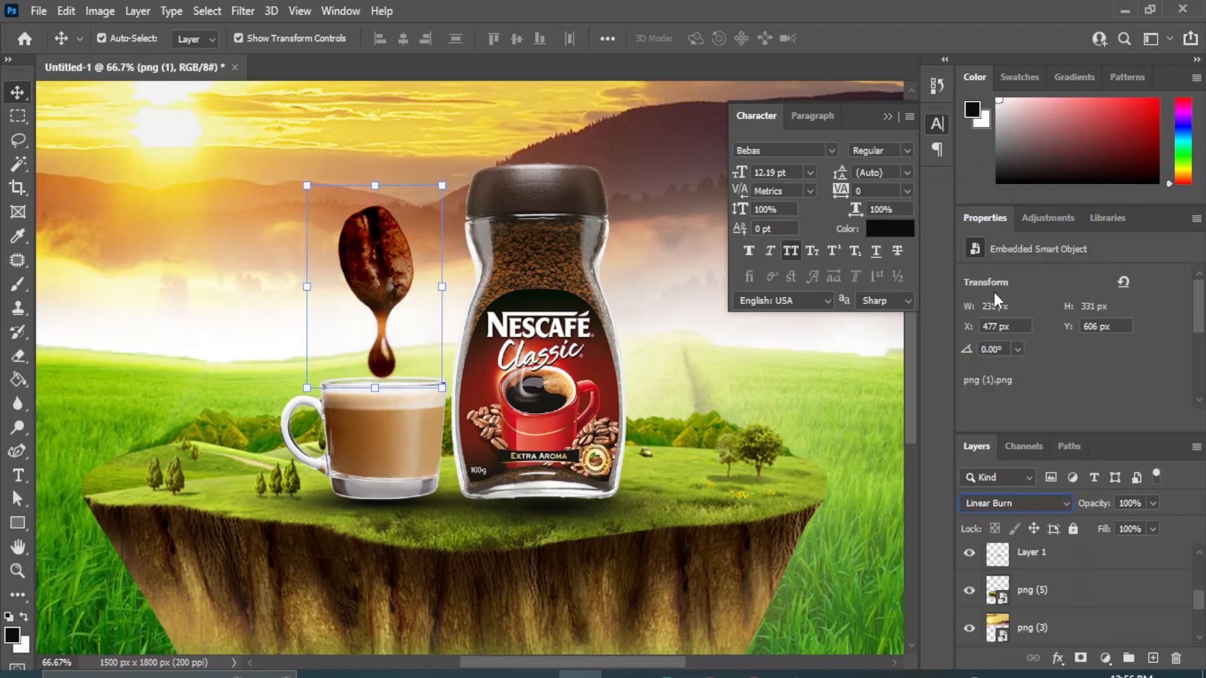
pyautogui.click(754, 430)
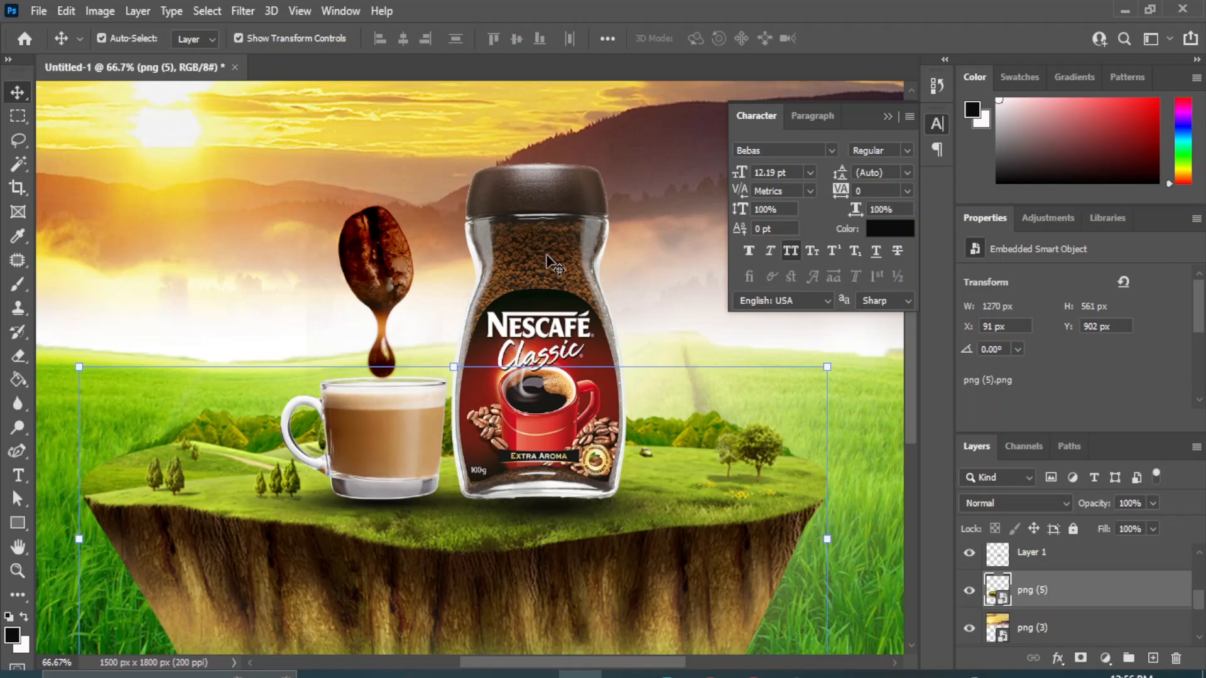
pyautogui.click(640, 267)
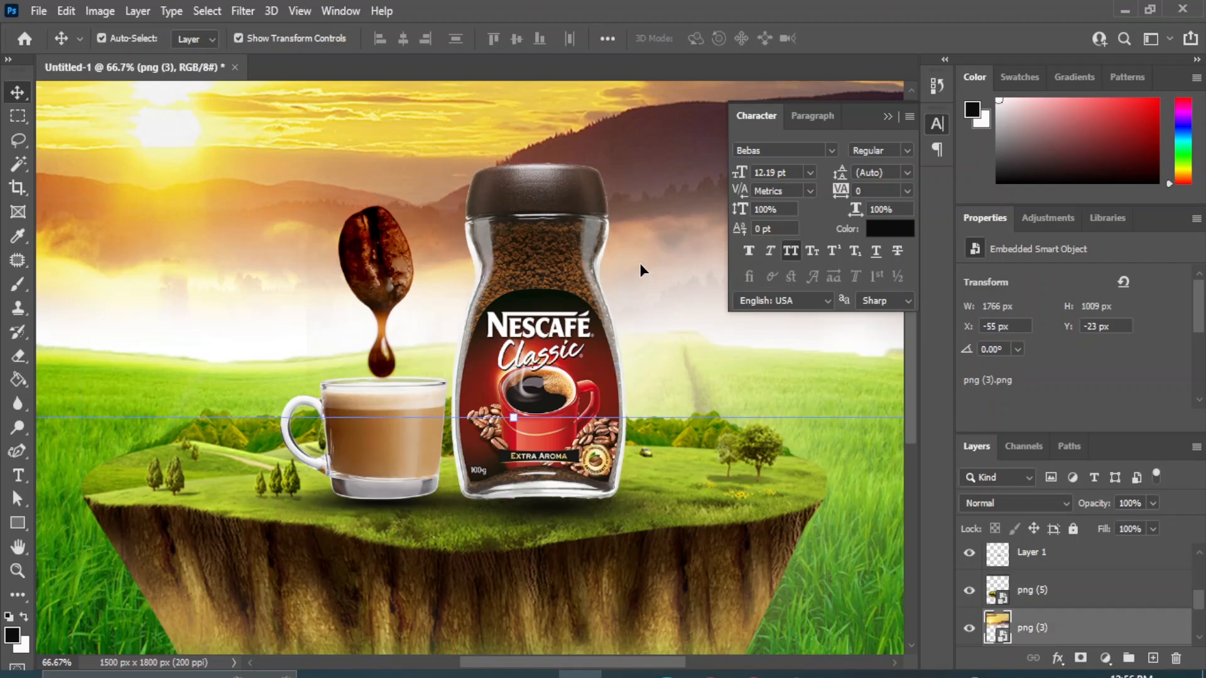
pyautogui.hotkey('ctrl', '-')
pyautogui.click(834, 493)
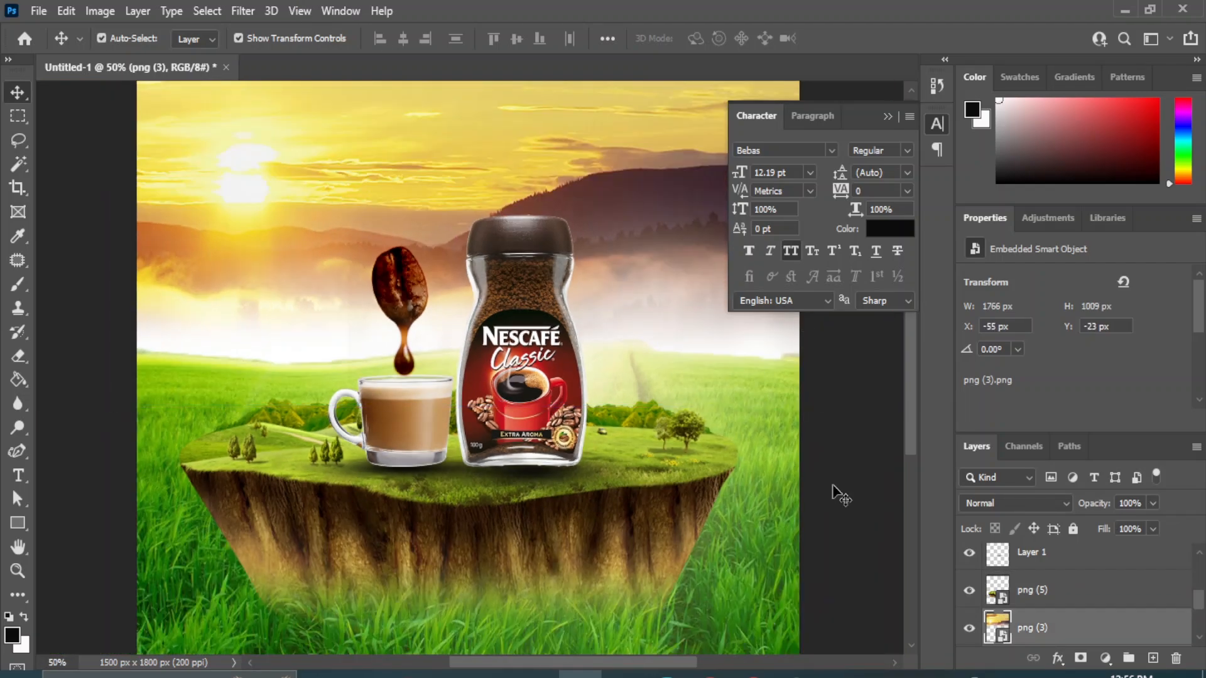
# Place the coffee image from New folder (41), scale it to about 44.45%, and position it beside the bottle on the island
pyautogui.hotkey('ctrl', '-')
pyautogui.hotkey('ctrl', '-')
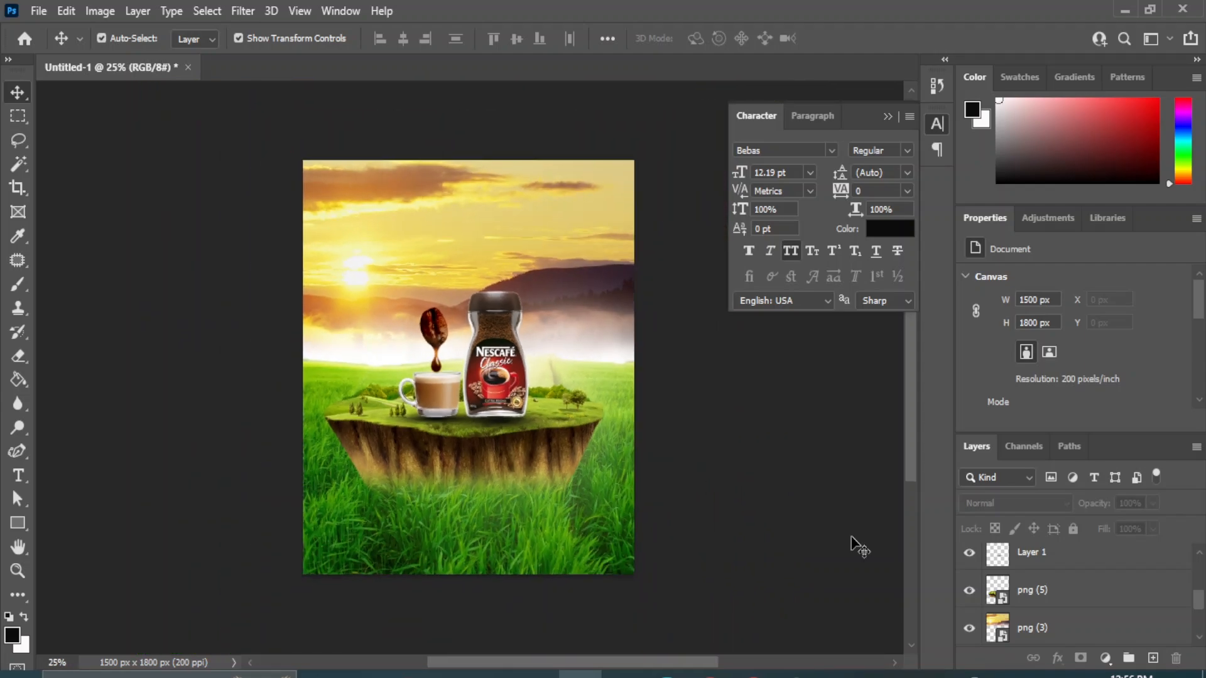
pyautogui.hotkey('ctrl', '+')
pyautogui.hotkey('ctrl', '+')
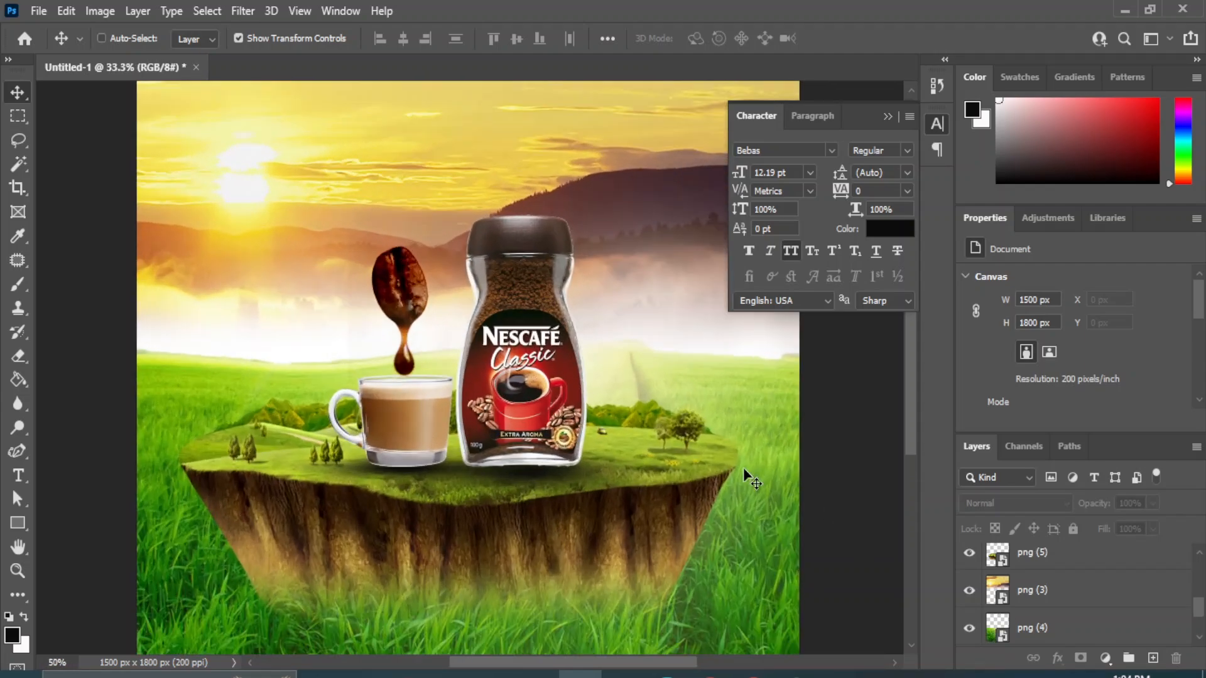
pyautogui.click(556, 629)
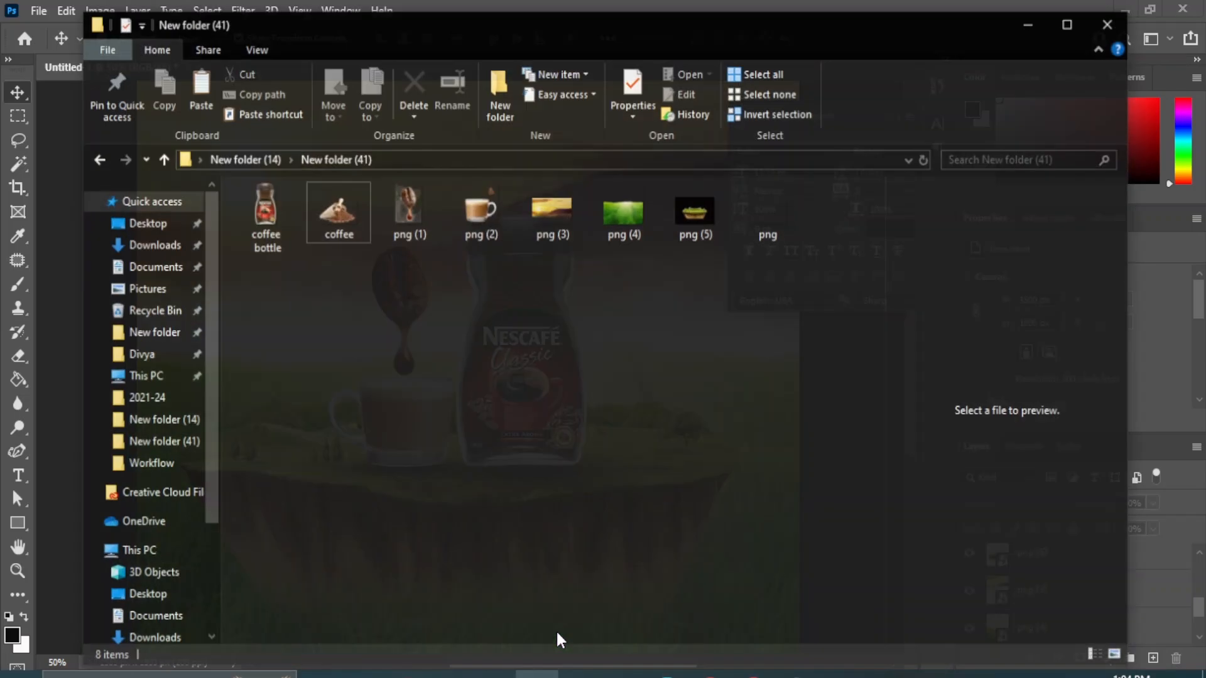
pyautogui.click(311, 220)
pyautogui.moveTo(335, 204); pyautogui.dragTo(631, 455)
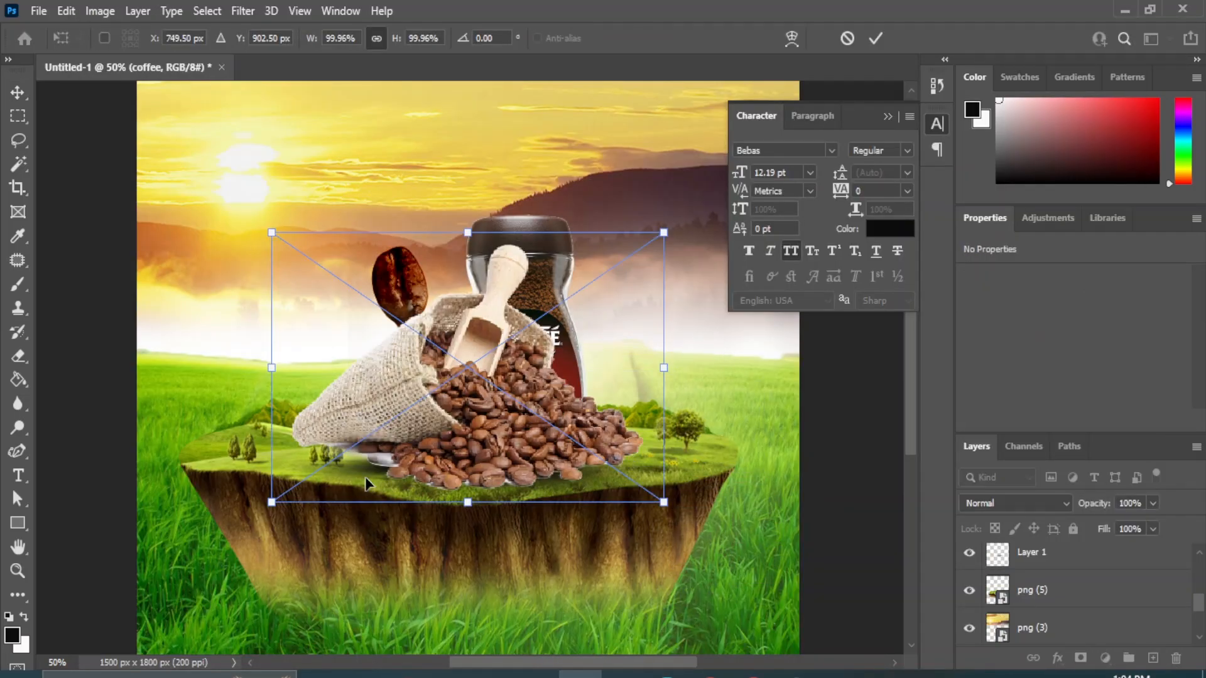
pyautogui.moveTo(271, 503); pyautogui.dragTo(489, 353)
pyautogui.moveTo(562, 334); pyautogui.dragTo(588, 425)
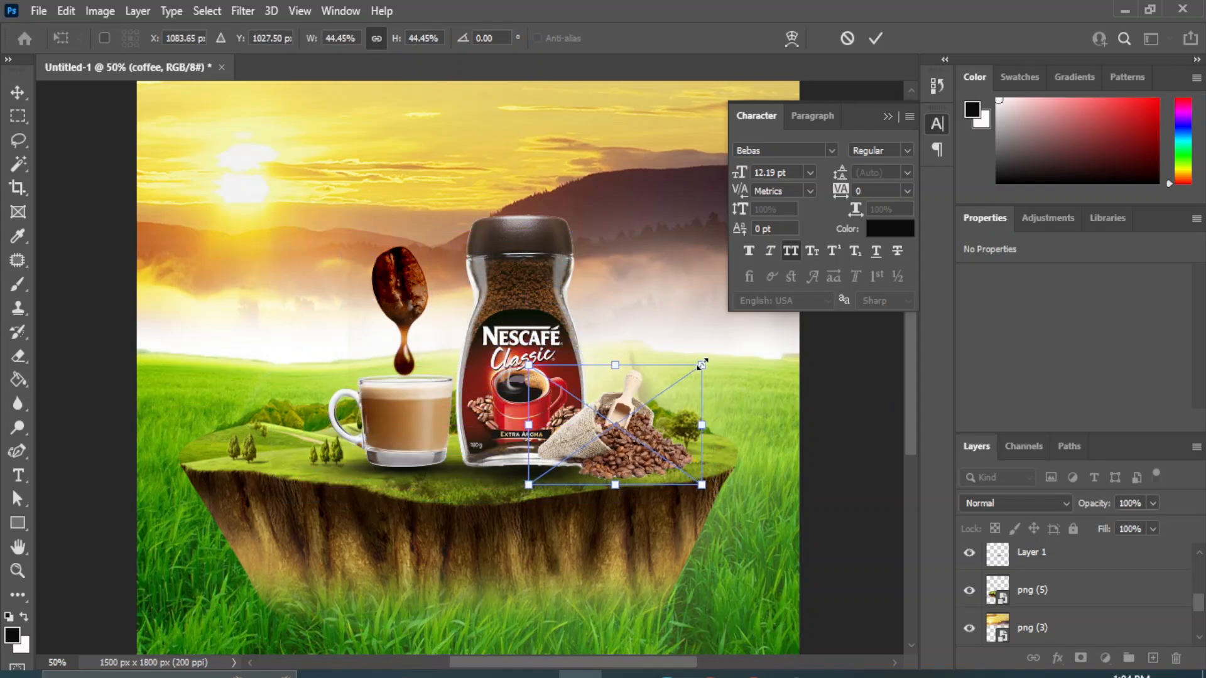
# Shrink the coffee sack to about 277 × 187 px, shift it against the bottle's side, and commit the transform
pyautogui.moveTo(703, 369); pyautogui.dragTo(650, 411)
pyautogui.moveTo(562, 441); pyautogui.dragTo(578, 432)
pyautogui.press('Return')
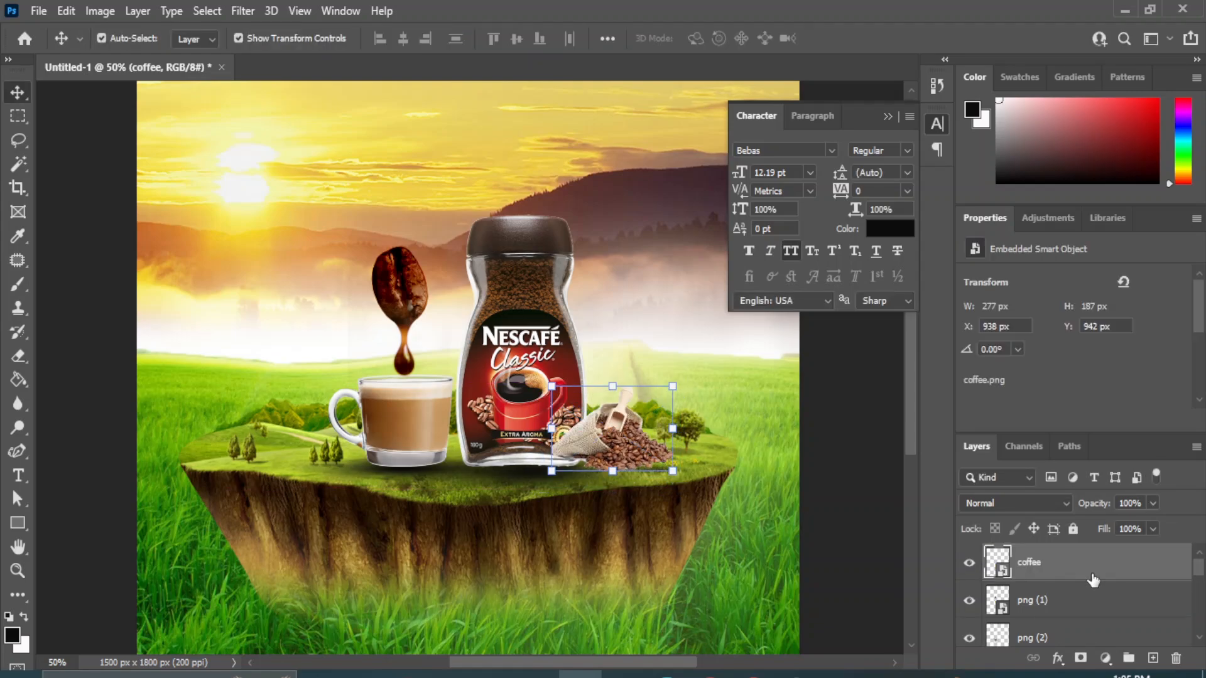
# Move the coffee layer directly above png (5), behind the bottle, and nudge the sack left to X 926 px
pyautogui.moveTo(1103, 559)
pyautogui.mouseDown()
pyautogui.moveTo(1072, 656)
pyautogui.moveTo(1083, 560)
pyautogui.mouseUp()
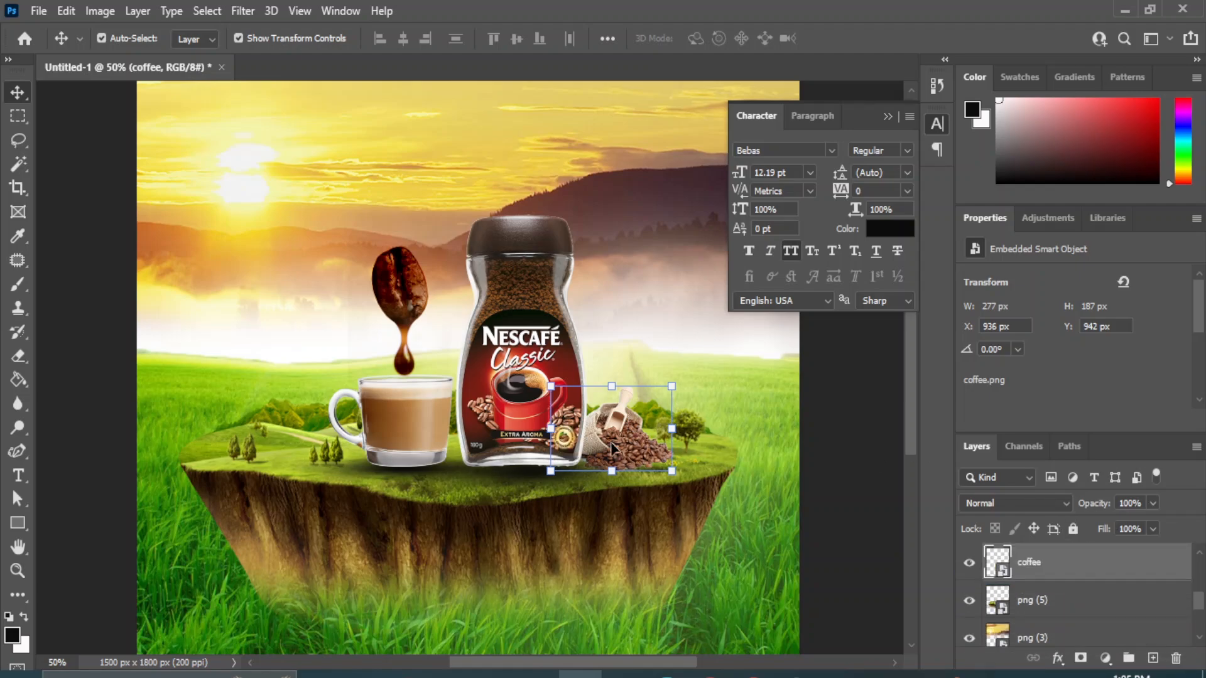
pyautogui.press('Left')
pyautogui.press('Left')
pyautogui.press('Left')
pyautogui.press('Left')
pyautogui.press('Left')
pyautogui.press('Left')
pyautogui.press('Left')
pyautogui.press('Left')
pyautogui.press('Left')
pyautogui.press('Left')
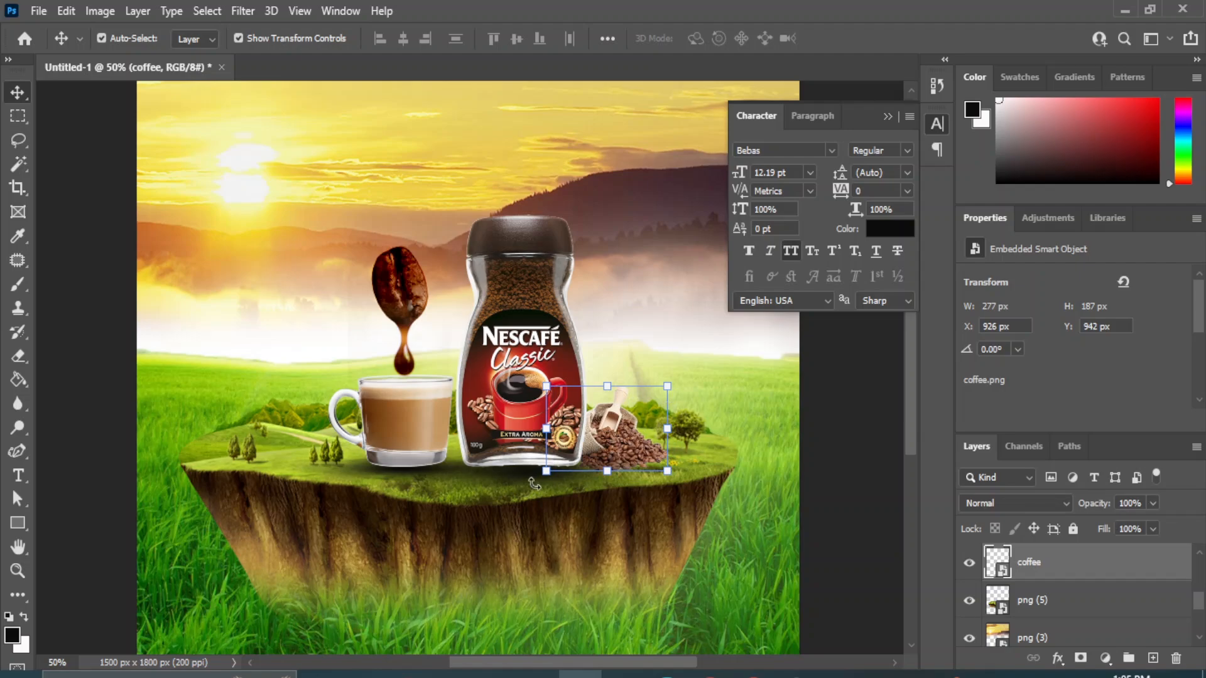
# Scale the coffee sack down to about 28.92%
pyautogui.hotkey('ctrl', 't')
pyautogui.moveTo(546, 470); pyautogui.dragTo(562, 460)
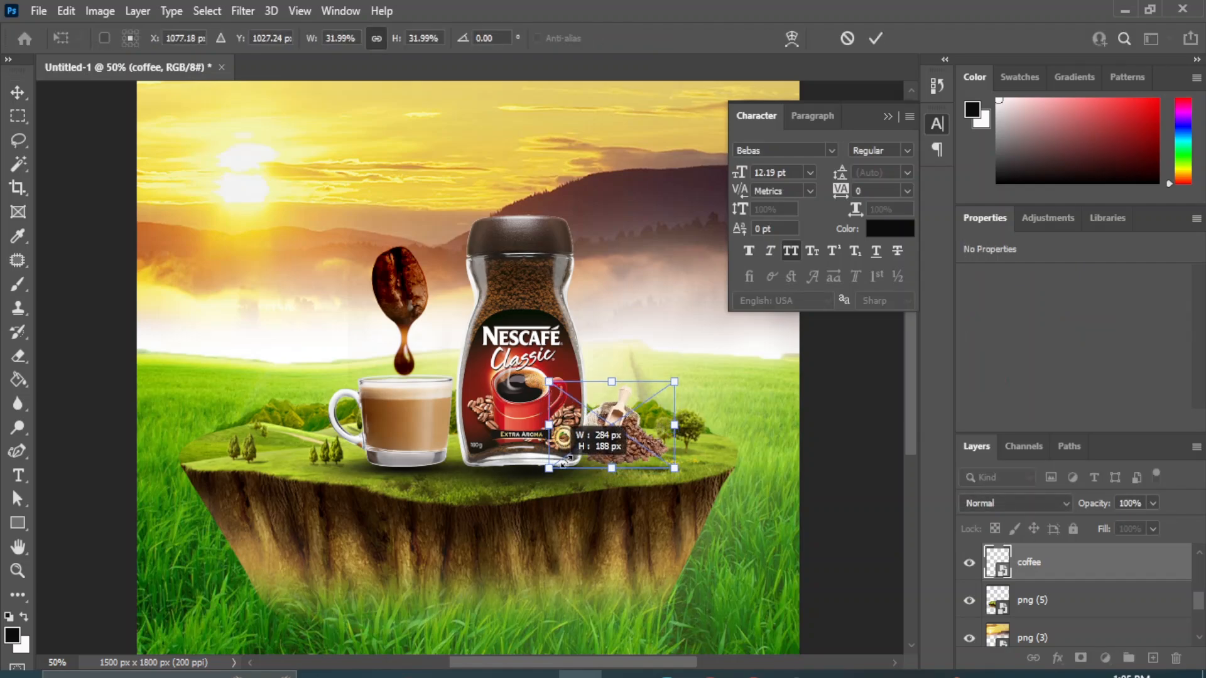
pyautogui.moveTo(674, 382); pyautogui.dragTo(662, 390)
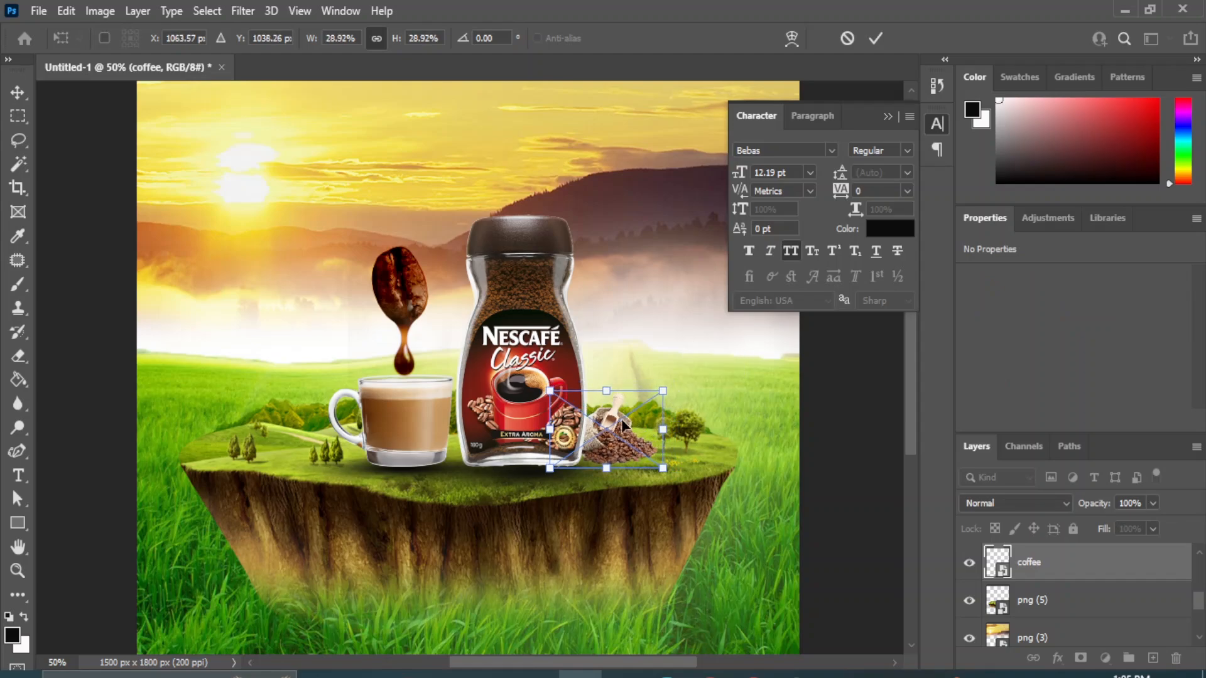
# Nudge the coffee sack down and left to a reference point near X 1055.57 px, Y 1044.26 px and commit the transform
pyautogui.press('Down')
pyautogui.press('Down')
pyautogui.press('Down')
pyautogui.press('Down')
pyautogui.press('Down')
pyautogui.press('Down')
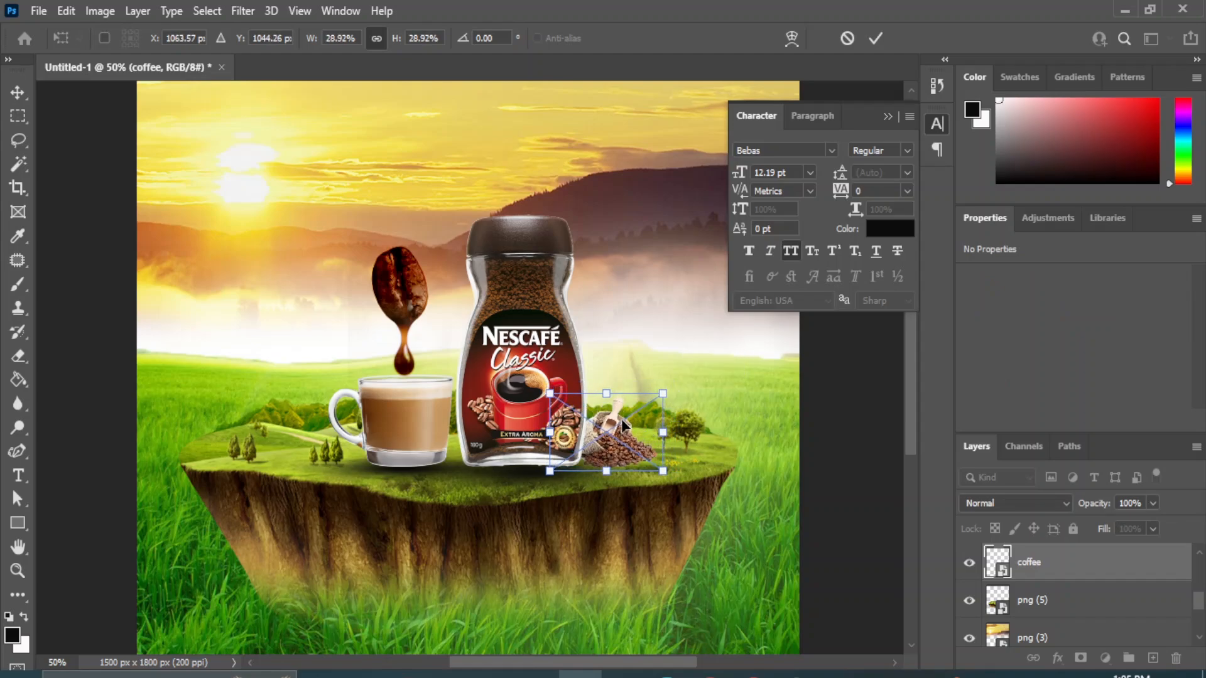
pyautogui.press('Left')
pyautogui.press('Left')
pyautogui.press('Left')
pyautogui.press('Left')
pyautogui.press('Left')
pyautogui.press('Left')
pyautogui.press('Left')
pyautogui.press('Left')
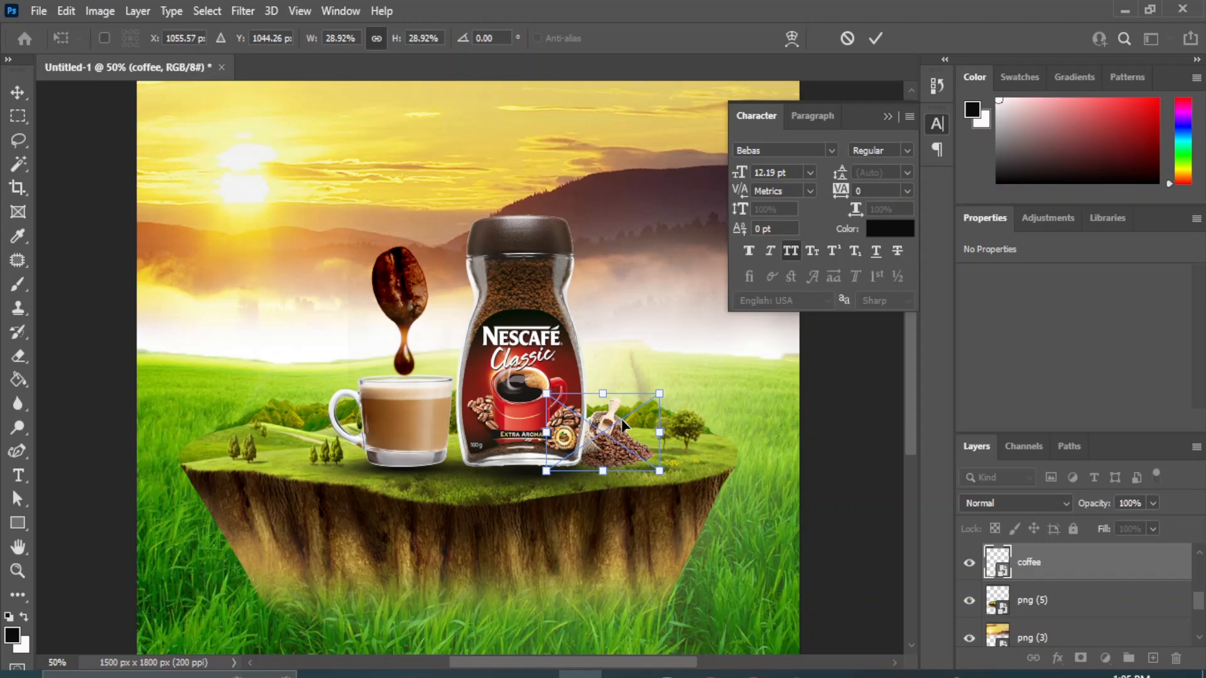
pyautogui.click(17, 93)
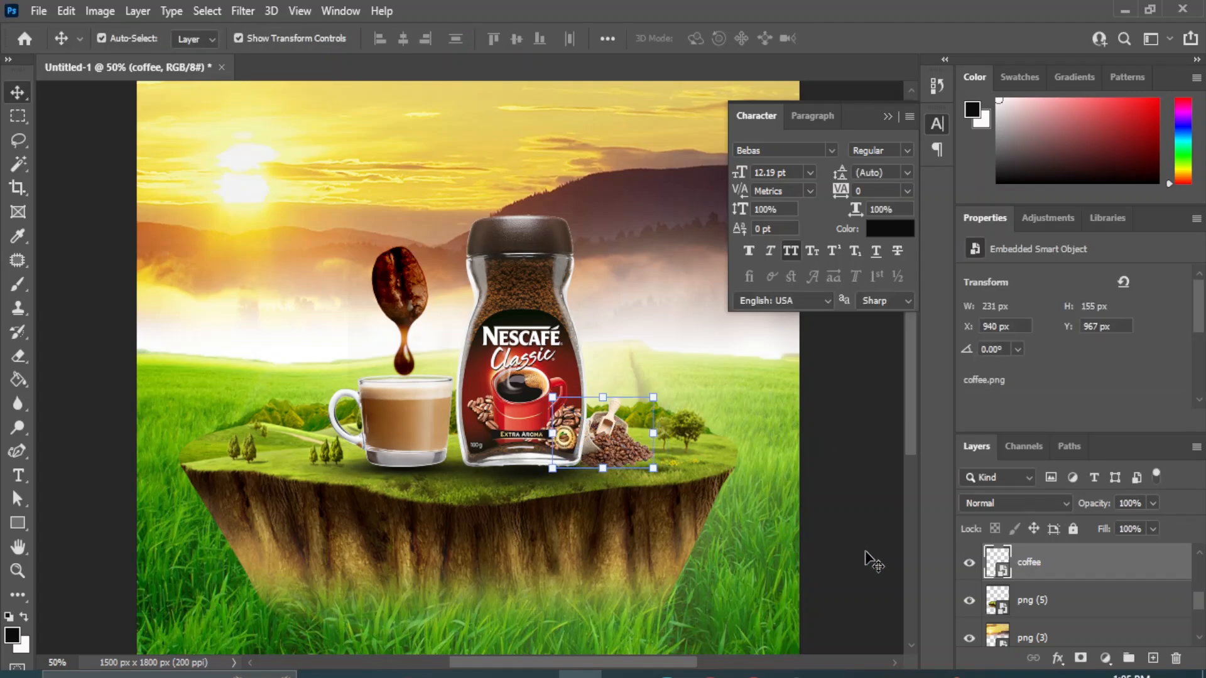
# Nudge the coffee sack down to Y 983 px so it rests on the island, and clear the layer selection
pyautogui.click(873, 563)
pyautogui.click(609, 450)
pyautogui.press('Down')
pyautogui.press('Down')
pyautogui.press('Down')
pyautogui.press('Down')
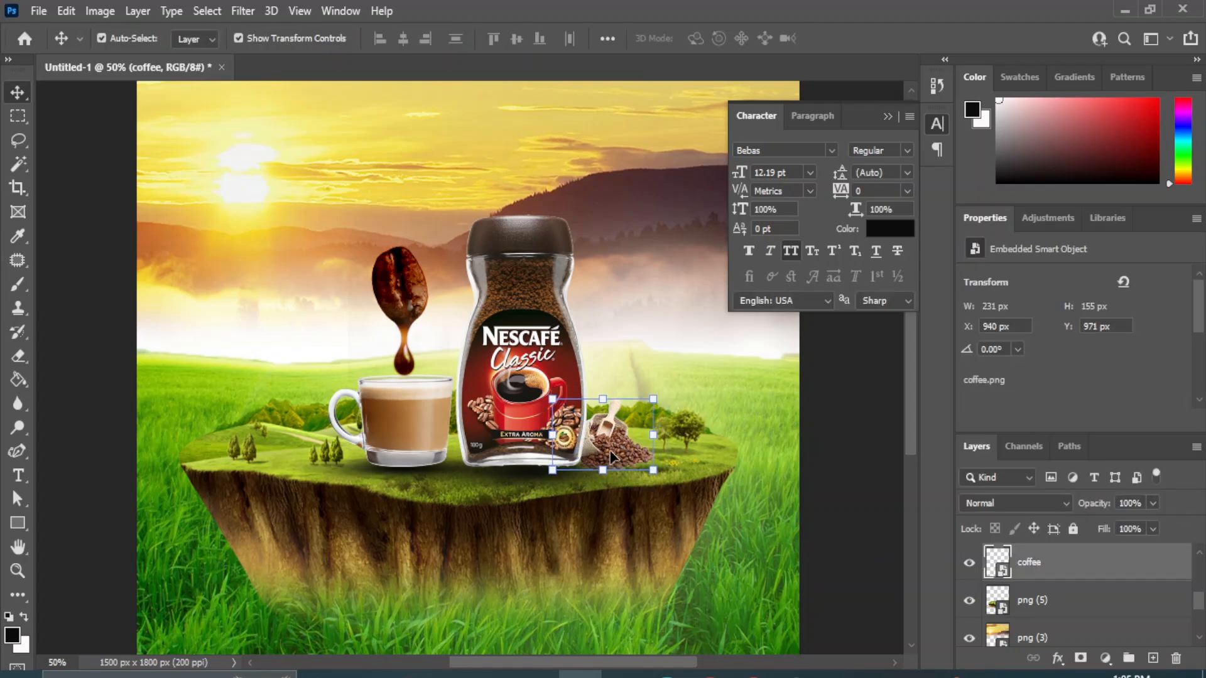
pyautogui.press('Down')
pyautogui.press('Down')
pyautogui.press('Down')
pyautogui.press('Down')
pyautogui.press('Down')
pyautogui.press('Down')
pyautogui.press('Down')
pyautogui.press('Down')
pyautogui.press('Down')
pyautogui.press('Down')
pyautogui.press('Down')
pyautogui.press('Down')
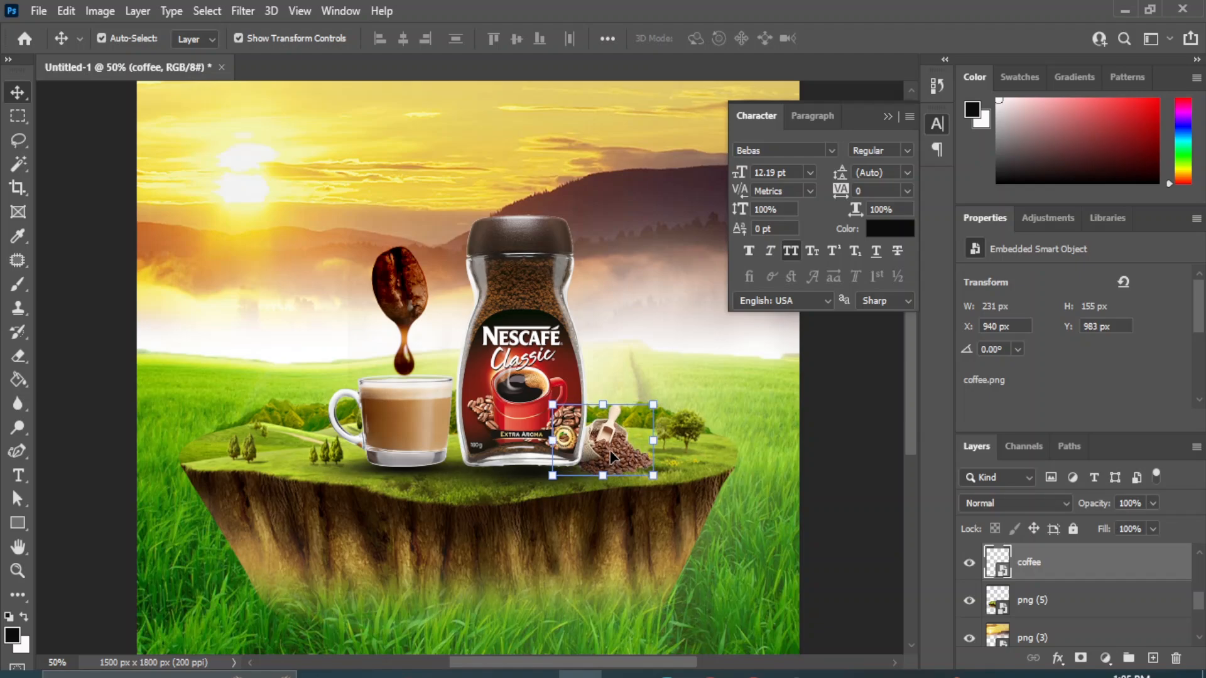
pyautogui.click(855, 534)
# Add a Color Balance adjustment layer directly above the grass layer png (4)
pyautogui.hotkey('ctrl', '-')
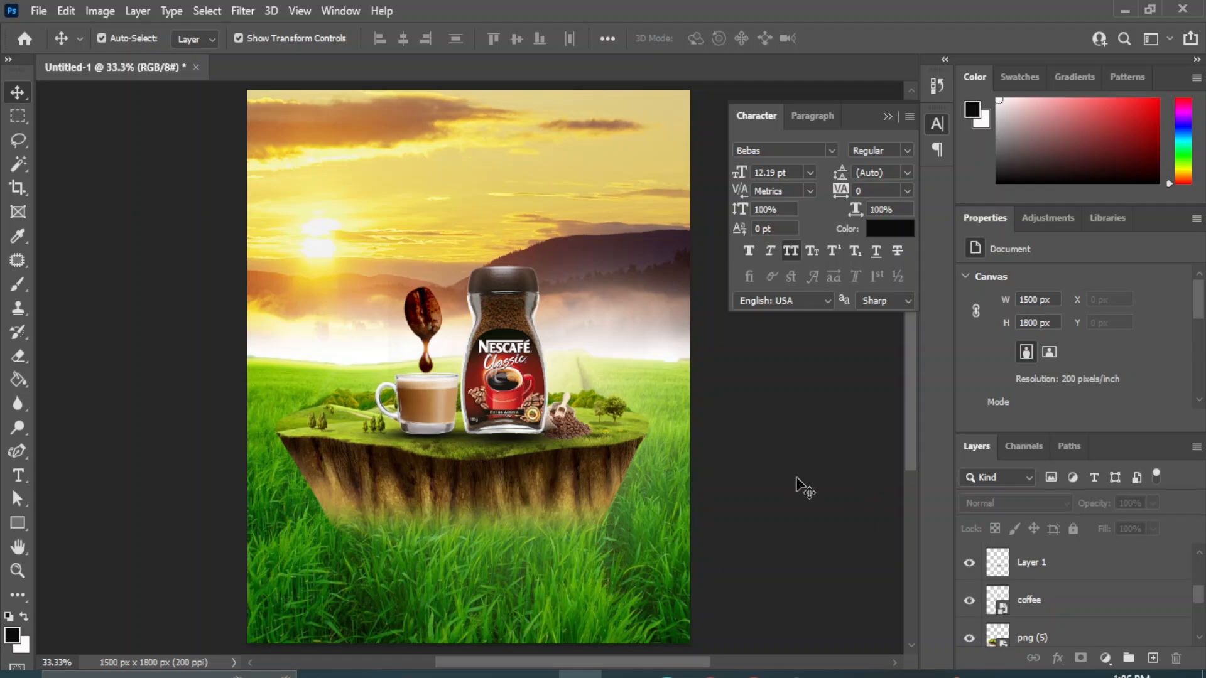
pyautogui.click(438, 593)
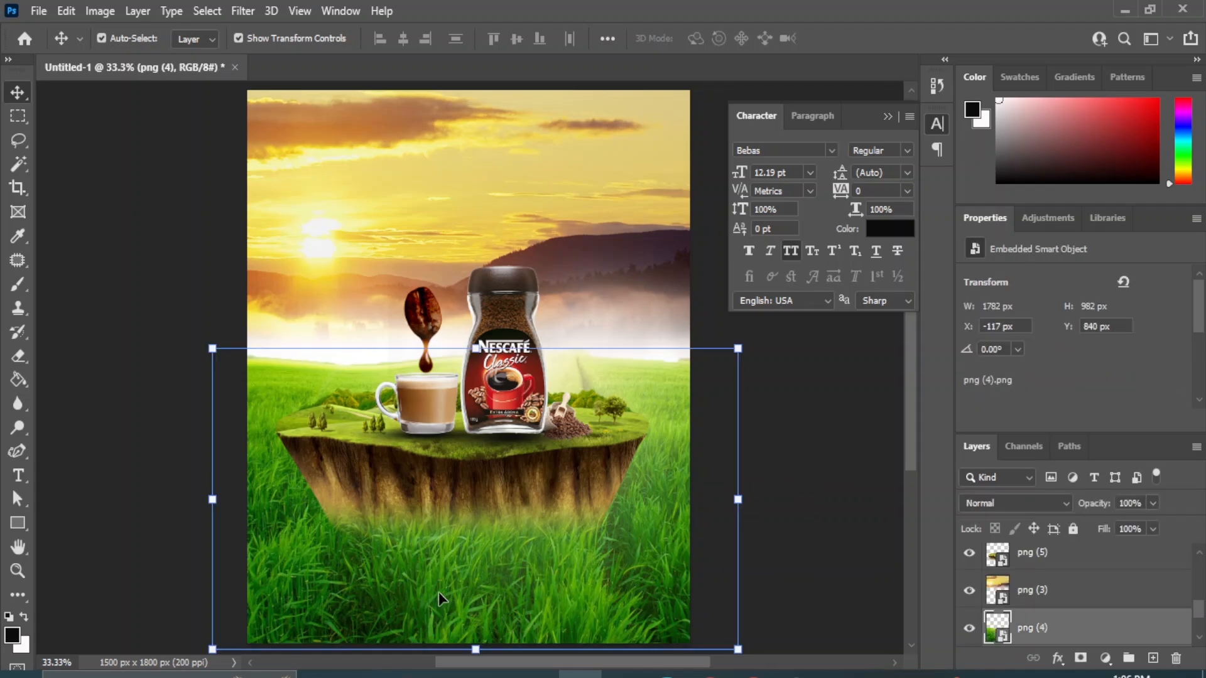
pyautogui.click(799, 514)
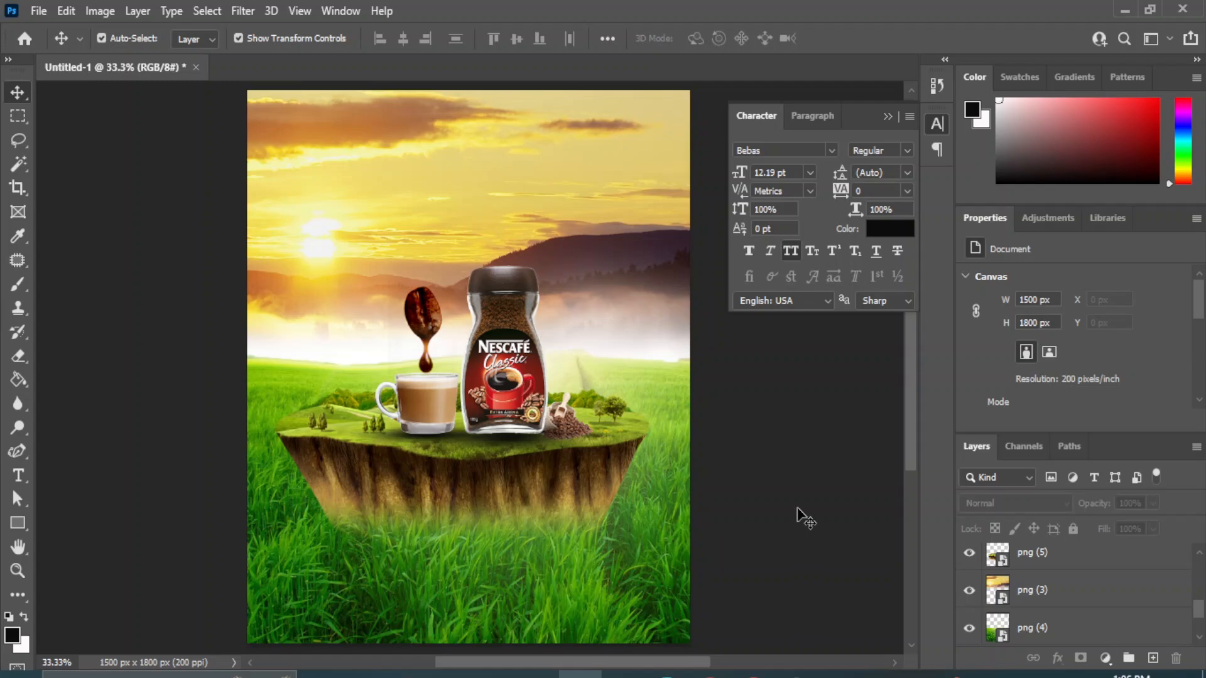
pyautogui.click(595, 569)
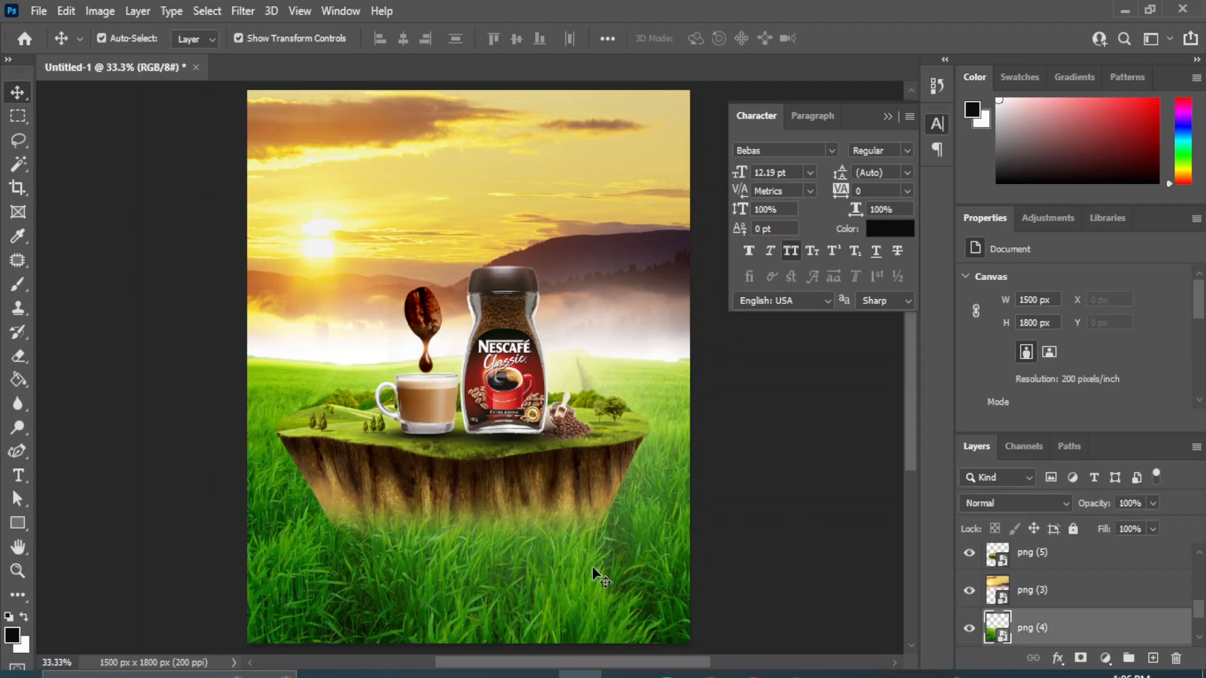
pyautogui.click(1105, 658)
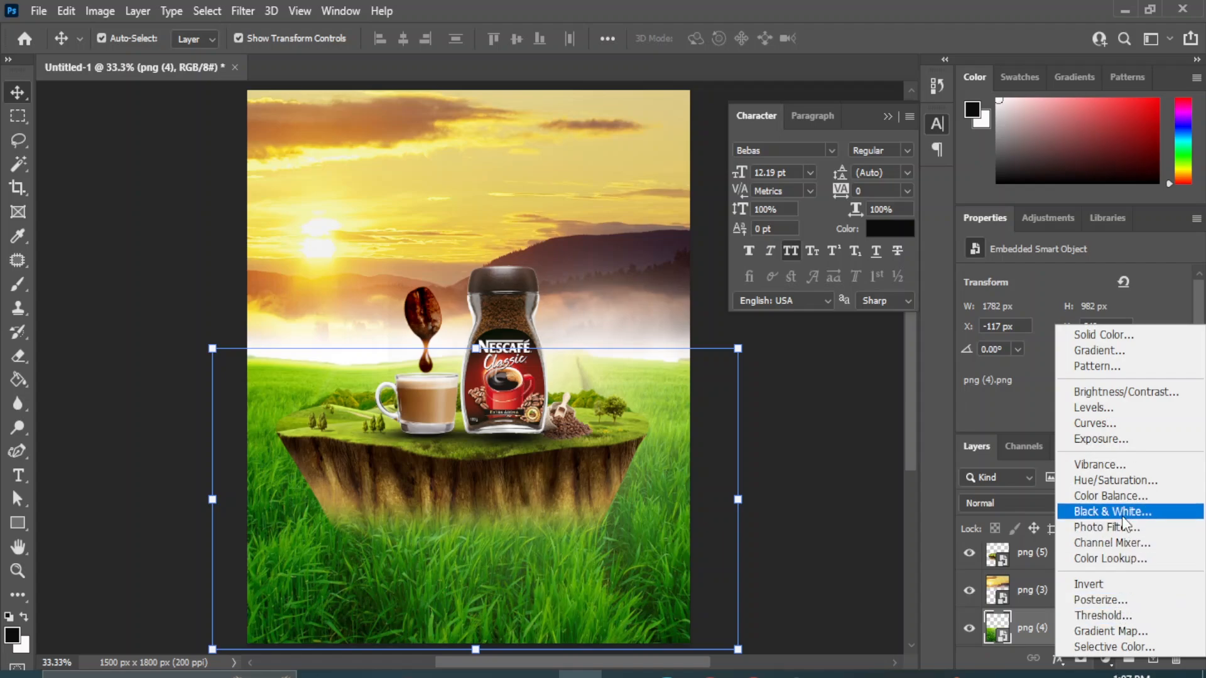
pyautogui.click(1110, 495)
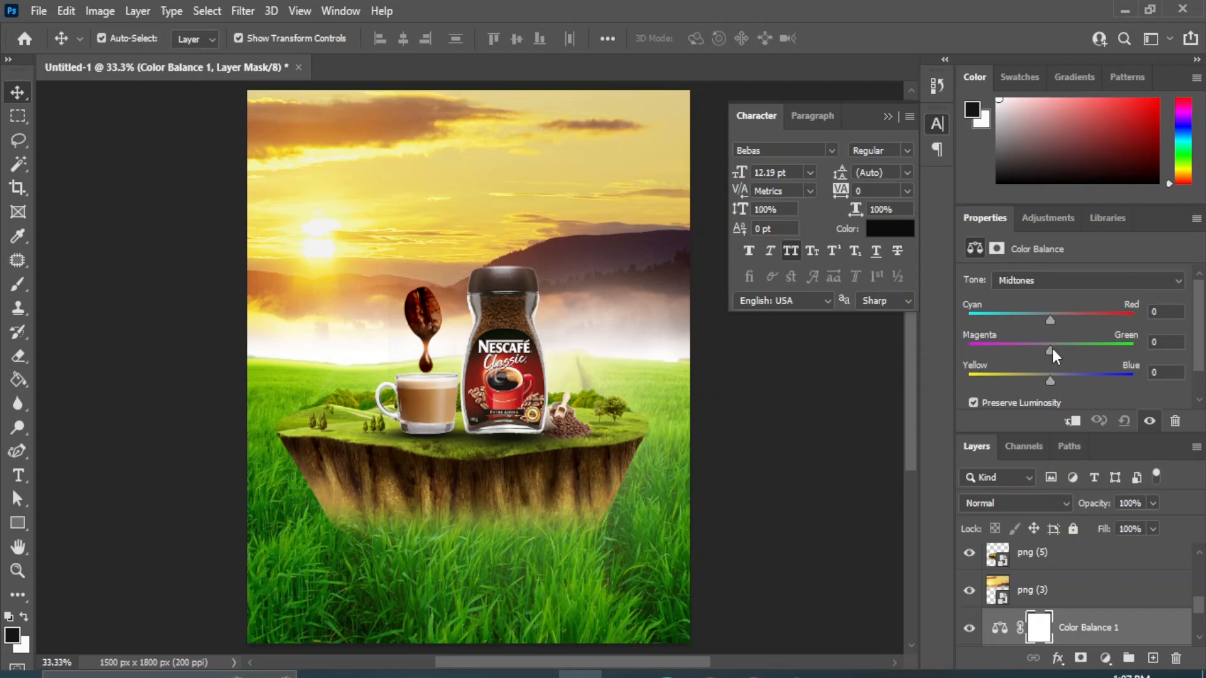
# Set the grass Color Balance midtones to Cyan-Red +100, Magenta-Green -63 and Yellow-Blue -20, and clear the layer selection
pyautogui.moveTo(1050, 350); pyautogui.dragTo(1007, 349)
pyautogui.moveTo(1000, 346); pyautogui.dragTo(997, 342)
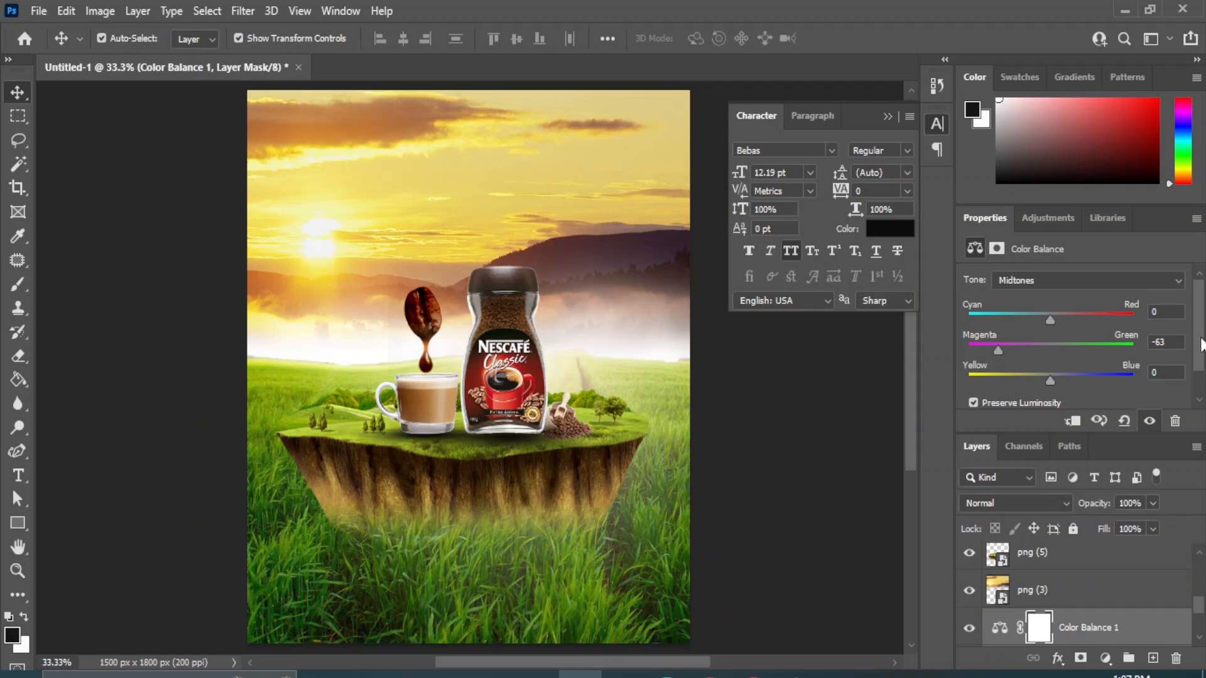
pyautogui.moveTo(1050, 378); pyautogui.dragTo(1026, 378)
pyautogui.moveTo(1023, 378); pyautogui.dragTo(1031, 378)
pyautogui.moveTo(1052, 315); pyautogui.dragTo(1133, 329)
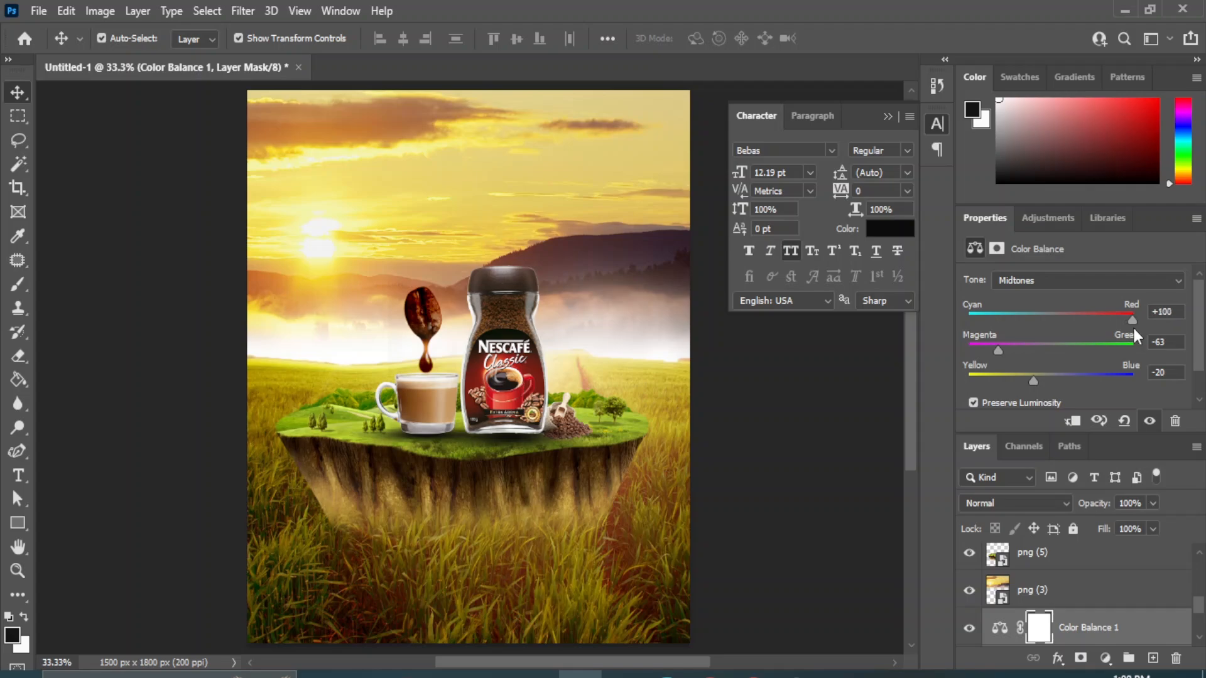
pyautogui.click(810, 539)
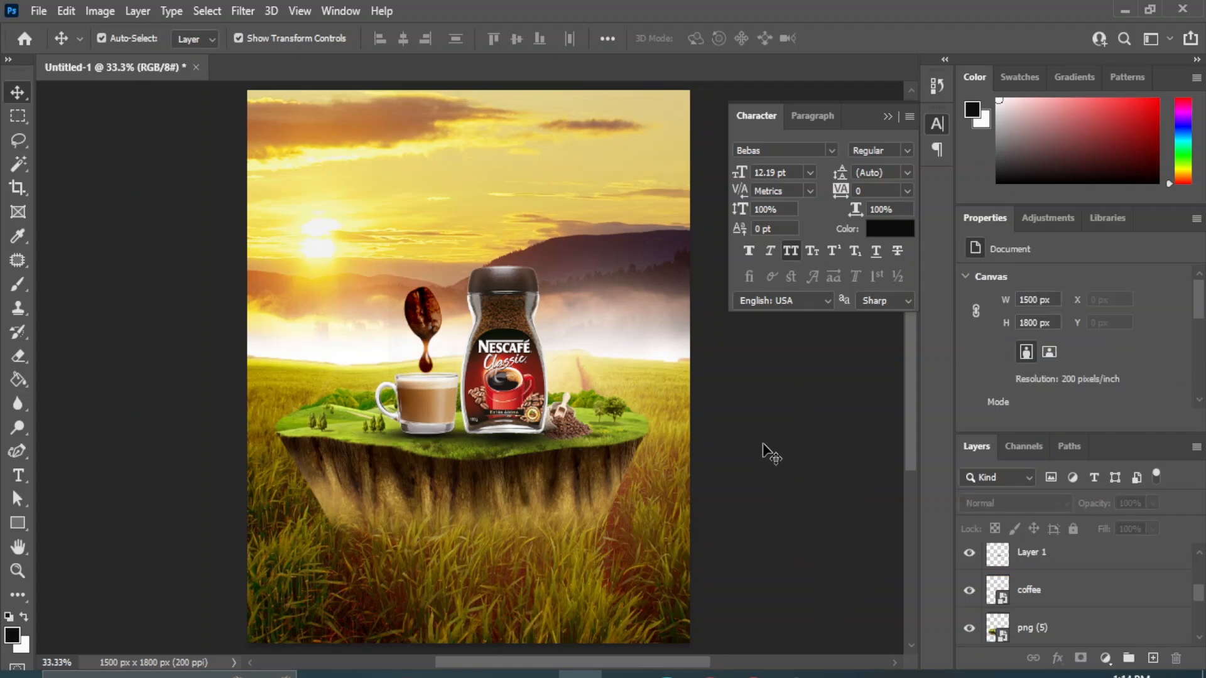
# Place the birds image png from File Explorer's New folder (41) into the composition and move it over the upper sky
pyautogui.moveTo(539, 675)
pyautogui.click(587, 560)
pyautogui.click(595, 561)
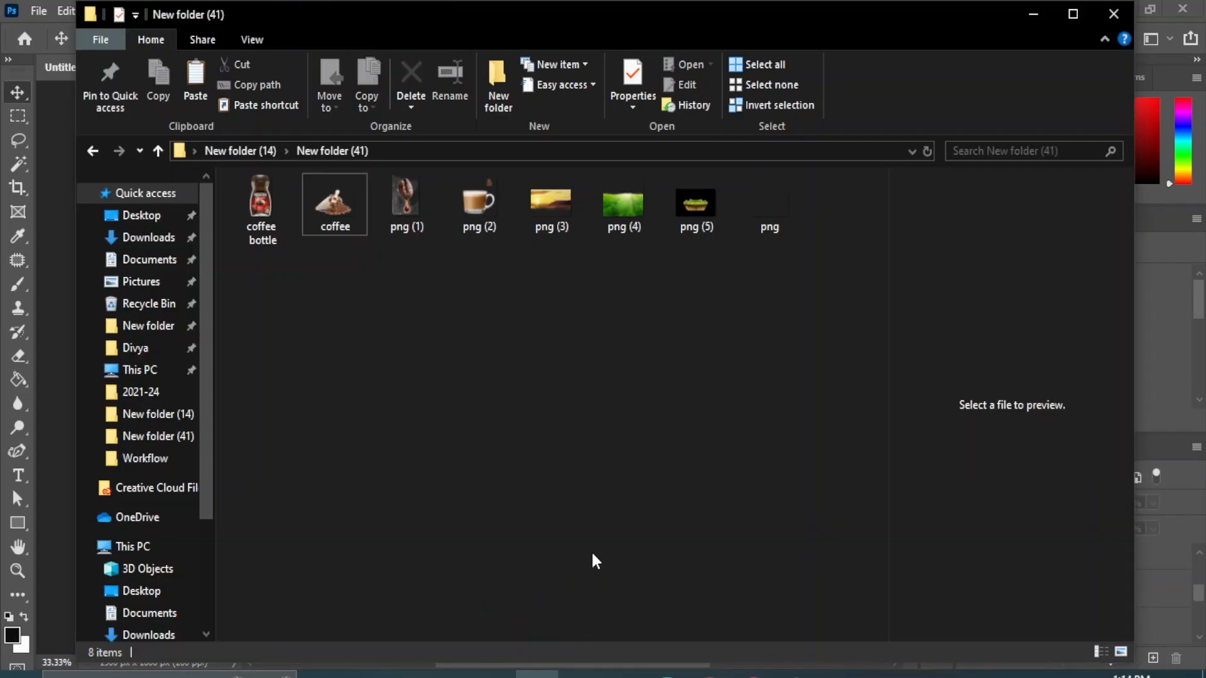
pyautogui.moveTo(775, 205); pyautogui.dragTo(613, 188)
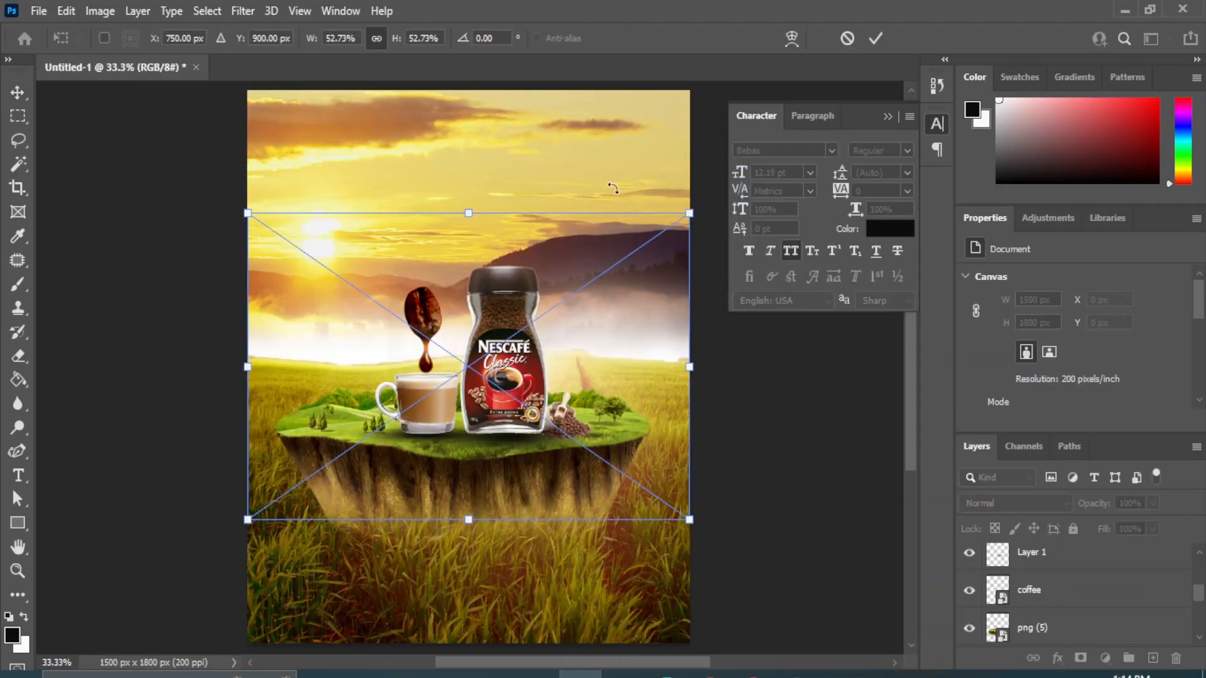
pyautogui.moveTo(438, 340); pyautogui.dragTo(510, 185)
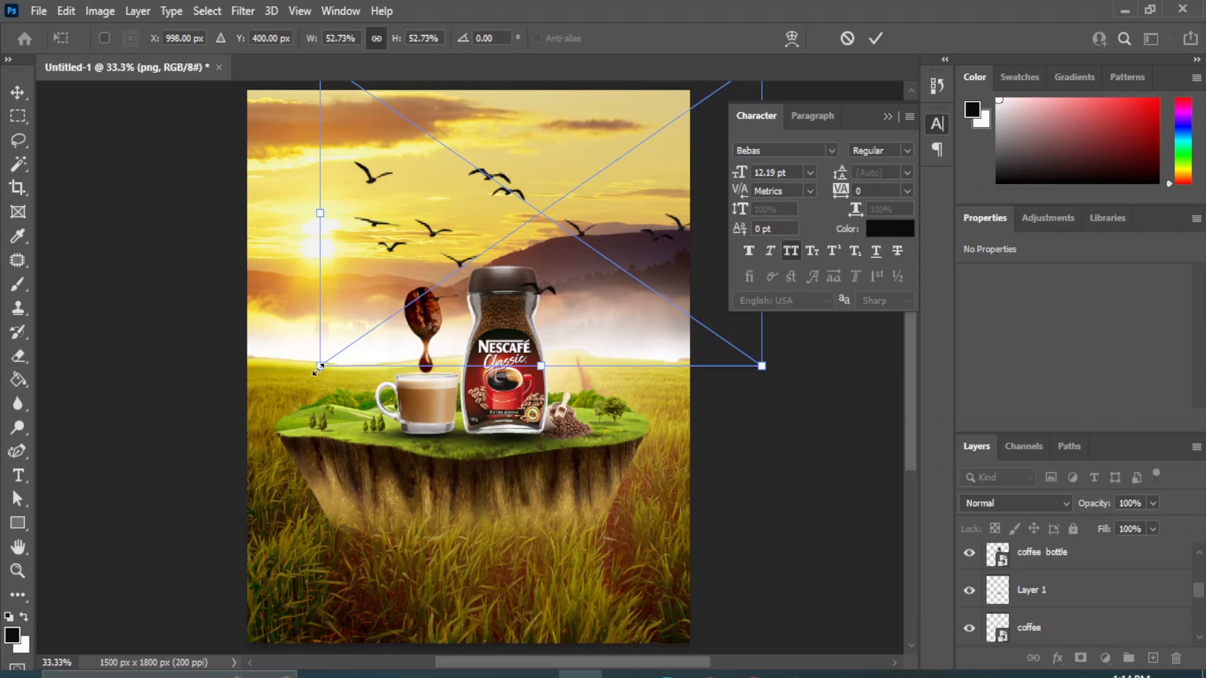
# Scale the birds to about 30.58% and position them in the sky above the bottle, near X 1068.09 px, Y 279.06 px
pyautogui.moveTo(320, 367); pyautogui.dragTo(429, 280)
pyautogui.moveTo(628, 192); pyautogui.dragTo(605, 178)
pyautogui.moveTo(439, 287); pyautogui.dragTo(489, 254)
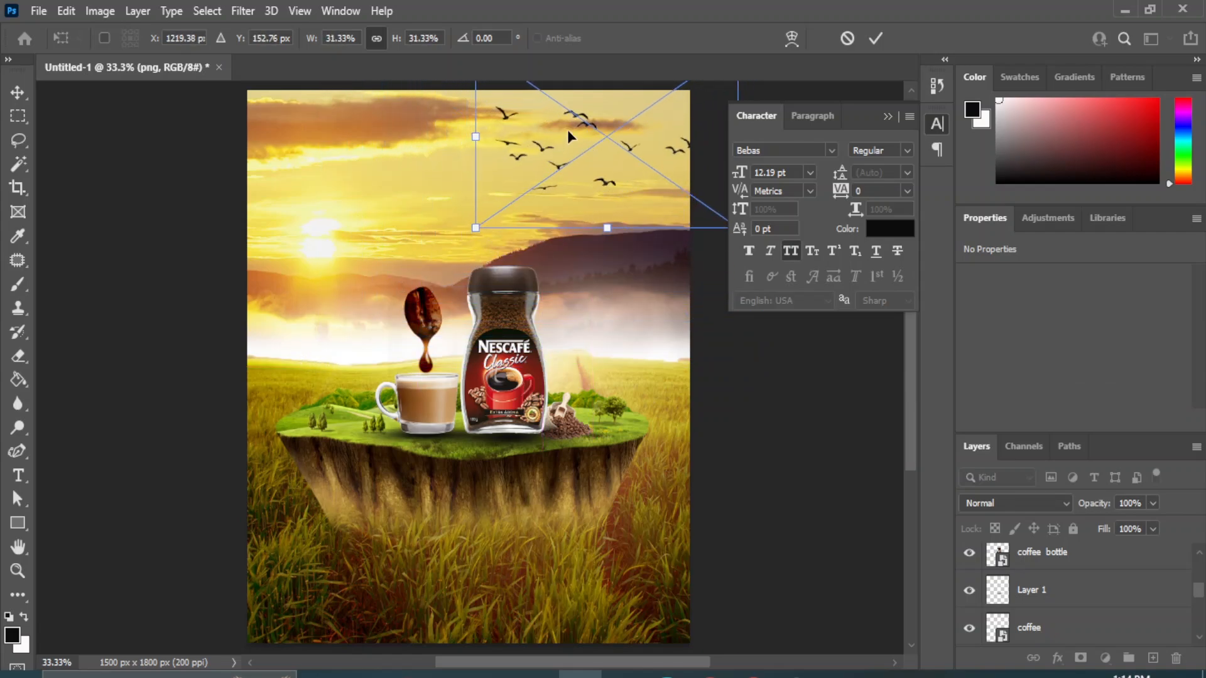
pyautogui.moveTo(568, 130); pyautogui.dragTo(542, 156)
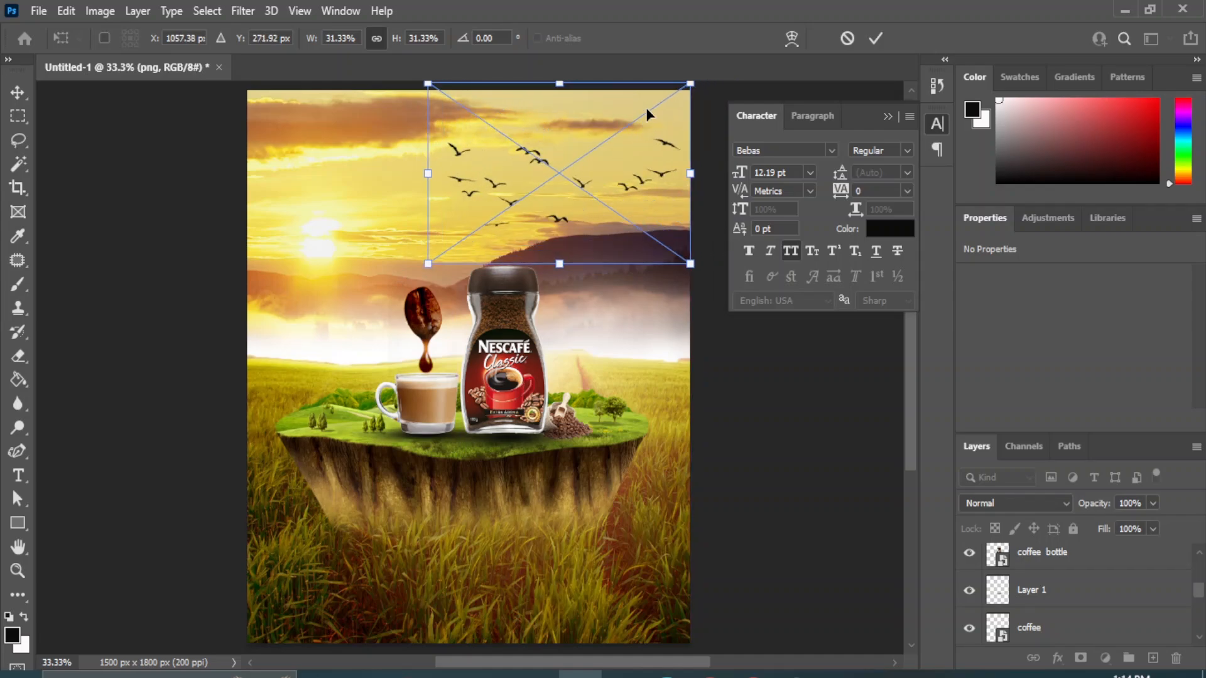
pyautogui.moveTo(688, 85); pyautogui.dragTo(685, 88)
pyautogui.moveTo(637, 187); pyautogui.dragTo(649, 187)
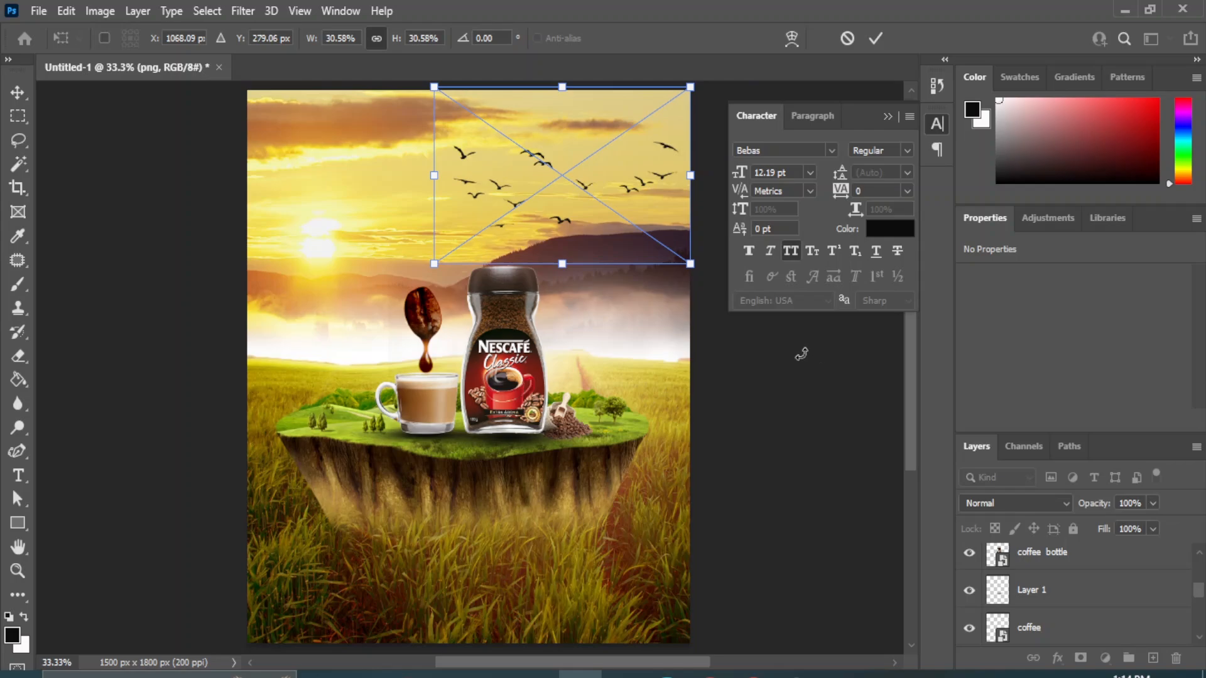
# Commit the birds' placement, duplicate the png layer and move the copy to X 44 px, Y 185 px near the sun
pyautogui.scroll(5, 1070, 590)
pyautogui.moveTo(1103, 568); pyautogui.dragTo(1153, 658)
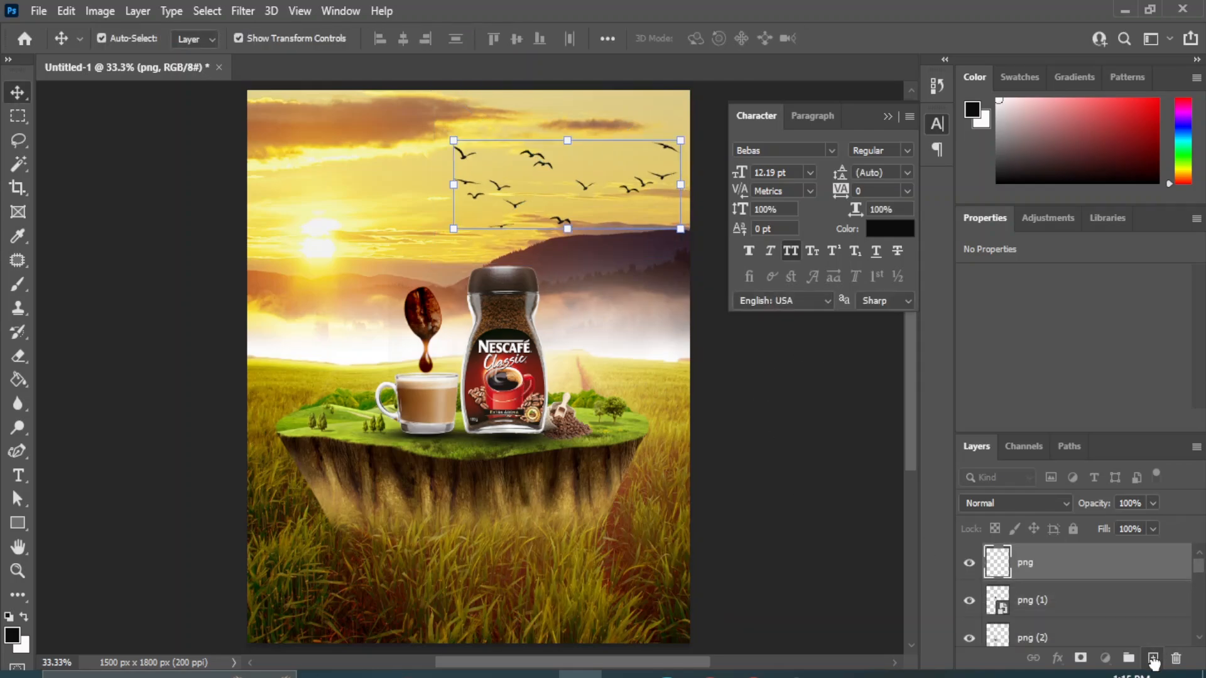
pyautogui.click(802, 389)
pyautogui.moveTo(495, 159); pyautogui.dragTo(326, 152)
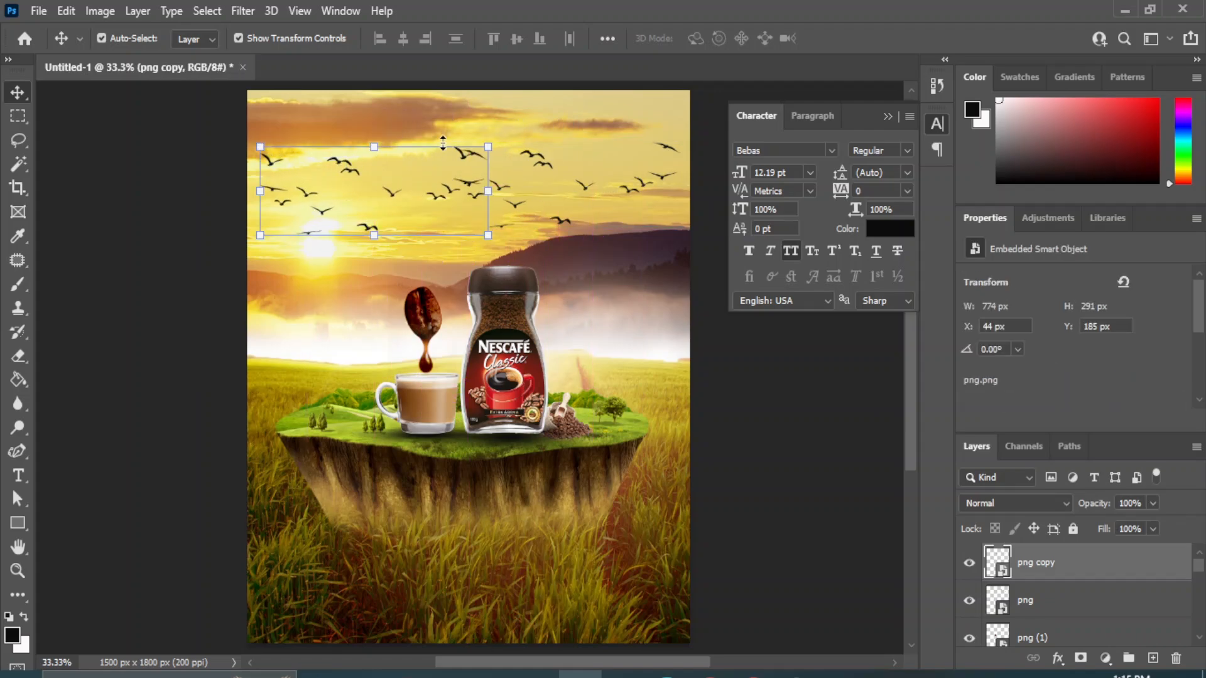
# Scale the copied birds down to about 381 × 143 px, place them just above the sun and commit the transform
pyautogui.moveTo(488, 146); pyautogui.dragTo(358, 163)
pyautogui.moveTo(295, 226); pyautogui.dragTo(339, 195)
pyautogui.moveTo(399, 133); pyautogui.dragTo(372, 150)
pyautogui.moveTo(322, 204); pyautogui.dragTo(322, 189)
pyautogui.press('Return')
pyautogui.click(817, 417)
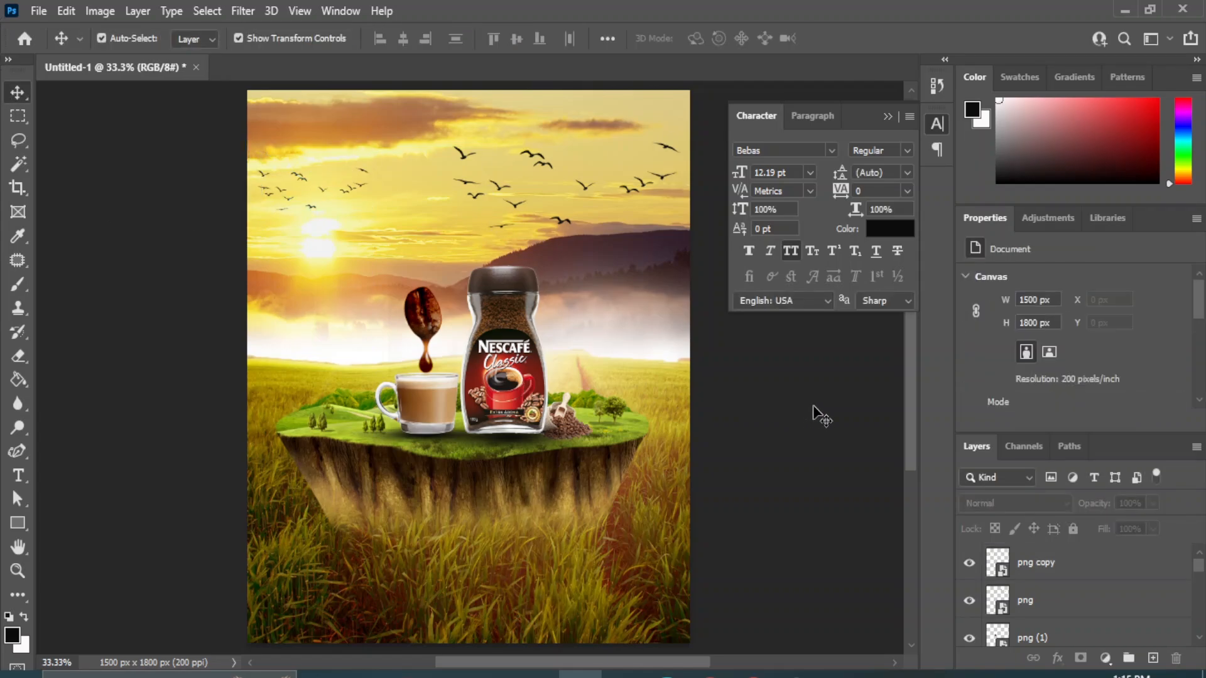
# Add a Color Balance adjustment above the sunset layer png (3) with midtones Cyan-Red +51, Magenta-Green -9 and Yellow-Blue -17
pyautogui.click(606, 116)
pyautogui.click(1106, 658)
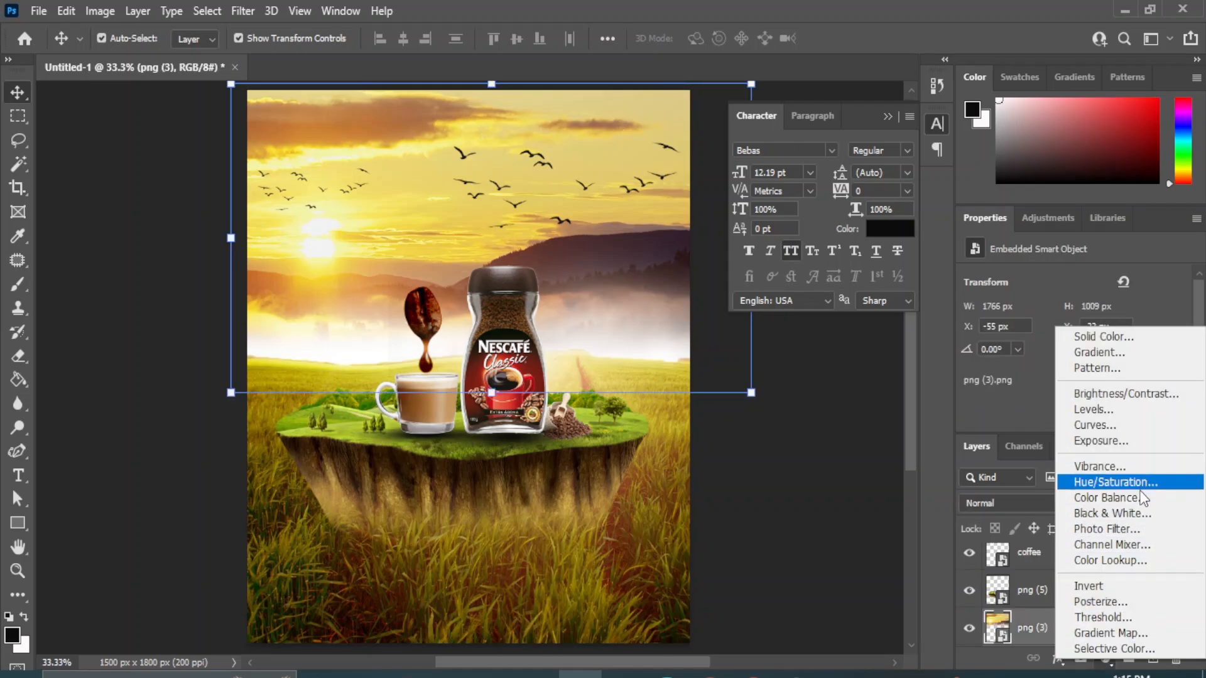
pyautogui.click(1111, 497)
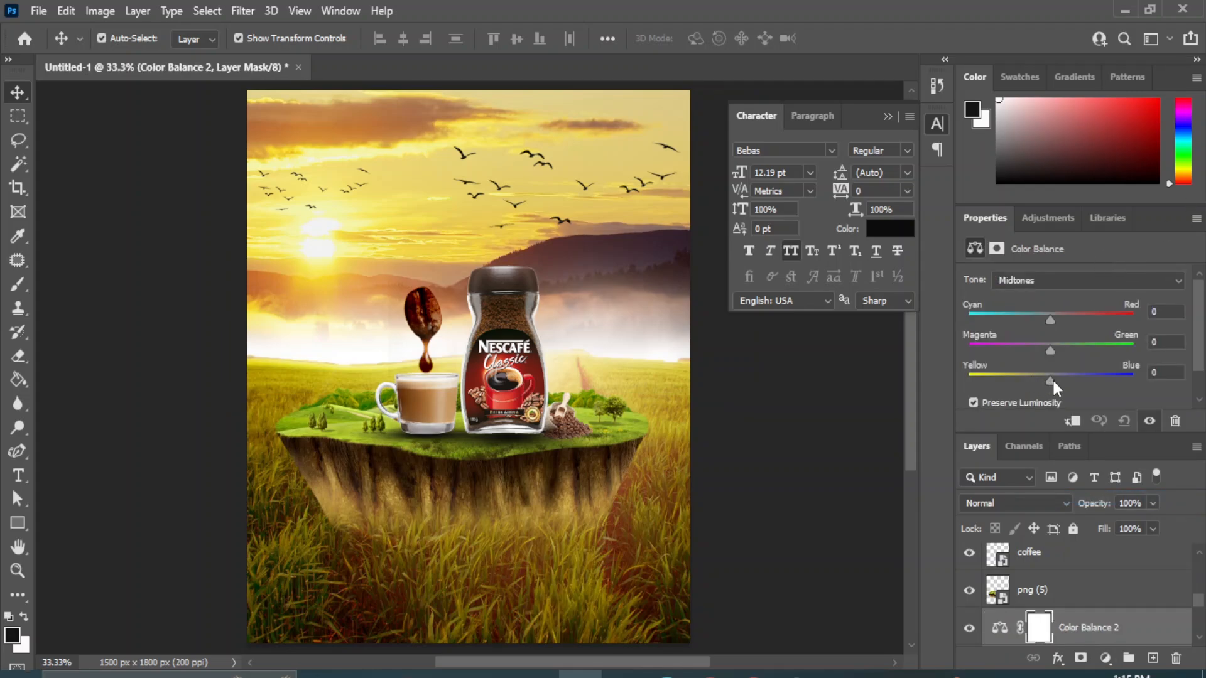
pyautogui.moveTo(1053, 381); pyautogui.dragTo(1105, 335)
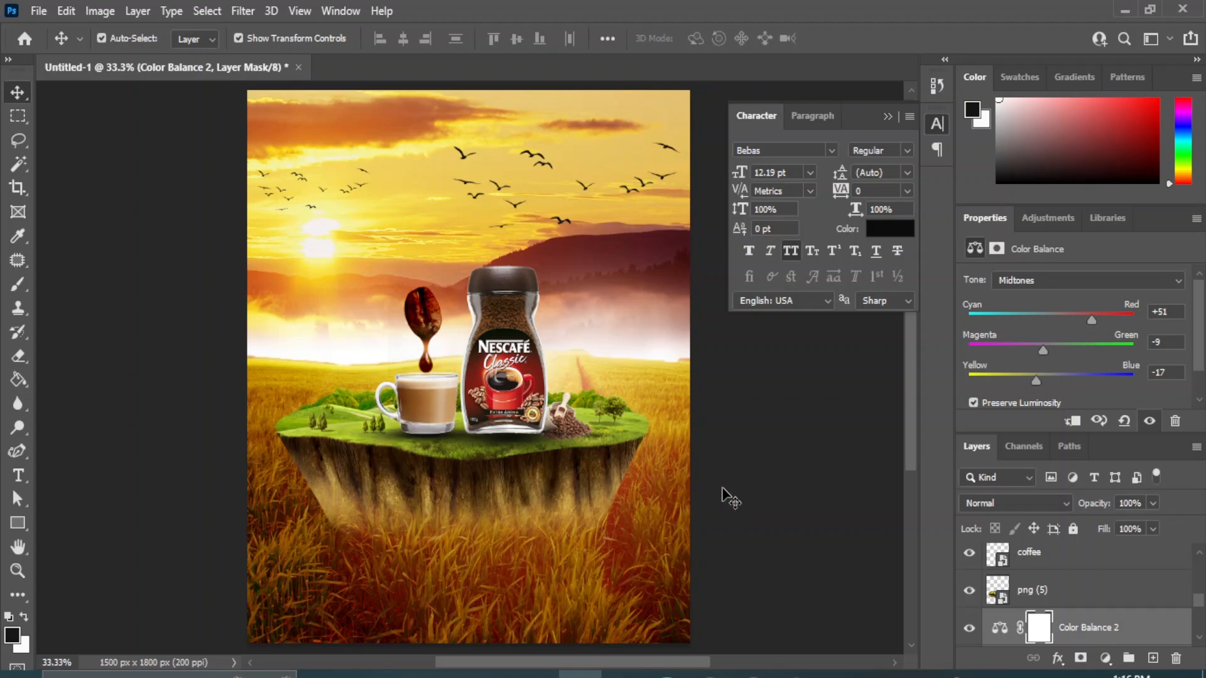
pyautogui.click(778, 476)
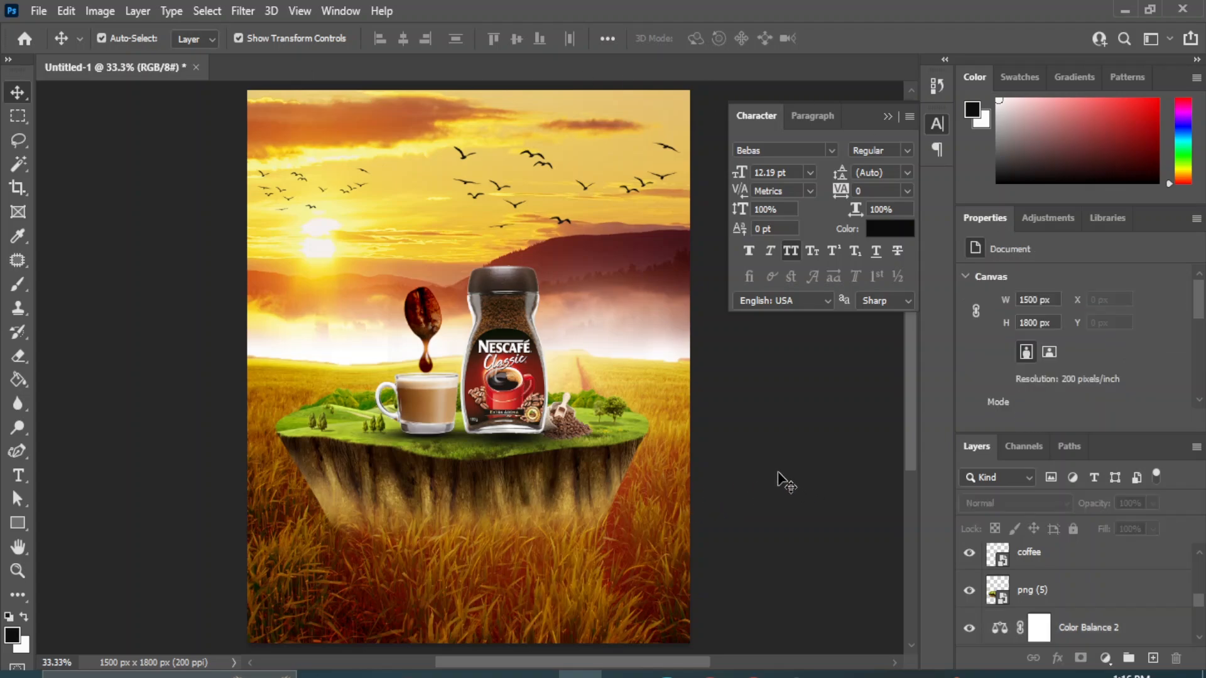
# Add a Brightness/Contrast adjustment layer above all other layers with brightness 12 and contrast 13
pyautogui.click(1105, 658)
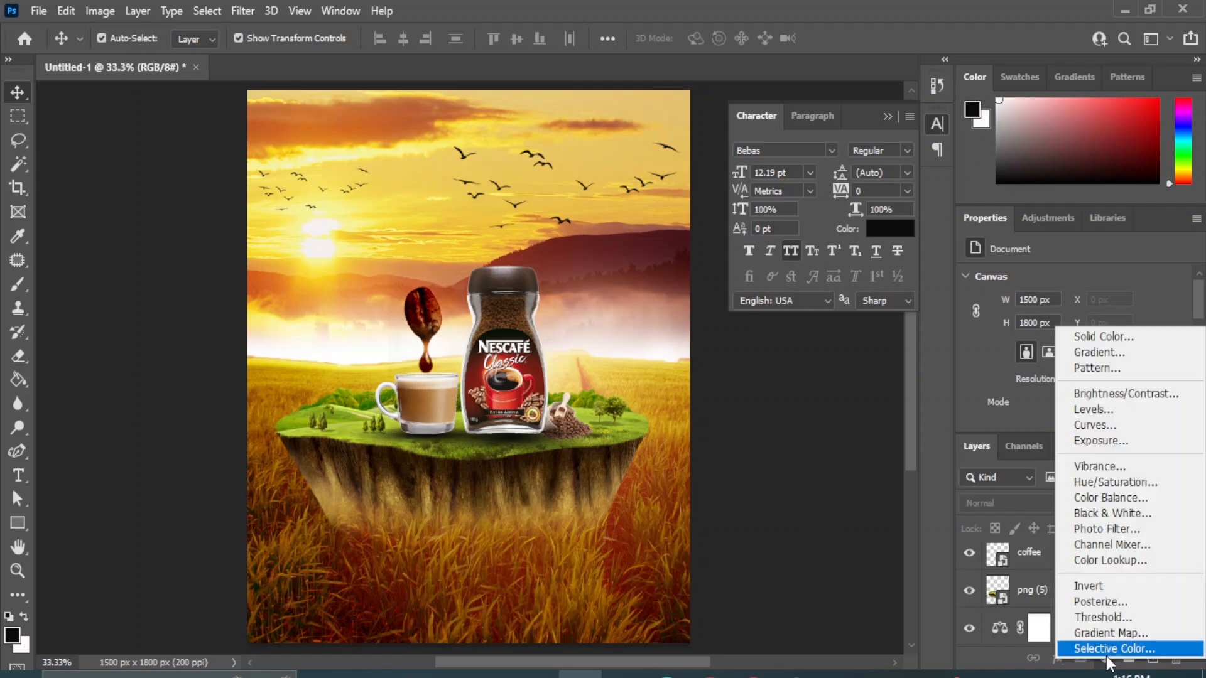
pyautogui.click(1178, 394)
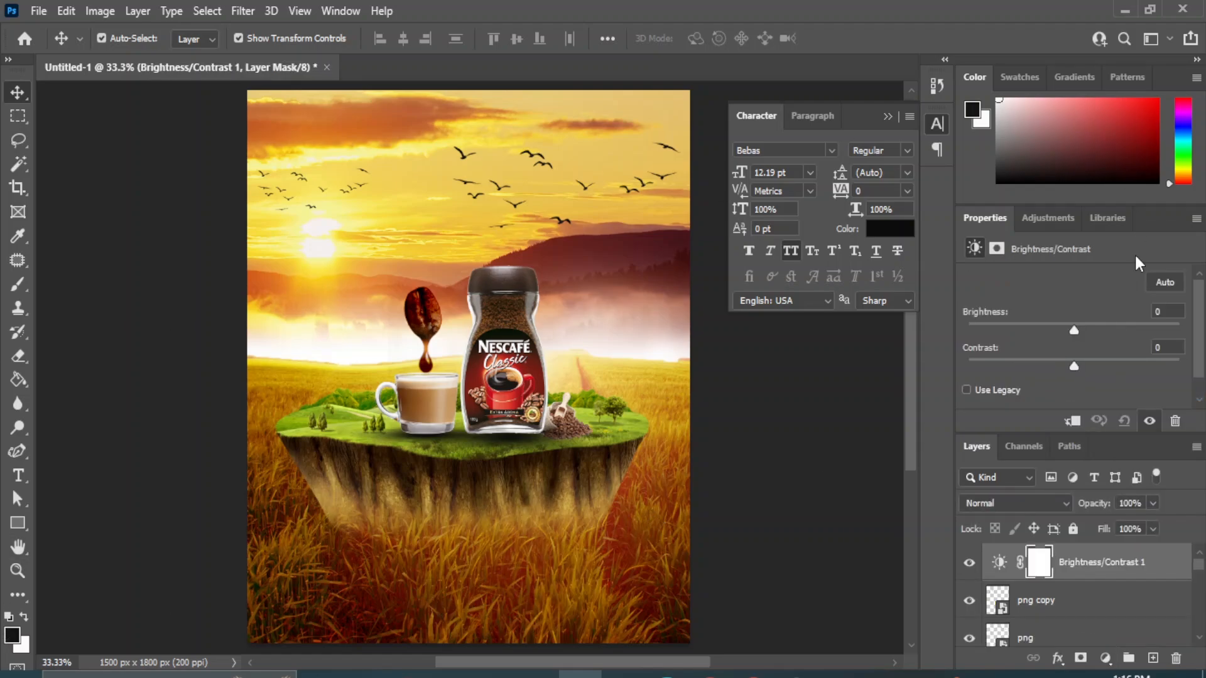
pyautogui.moveTo(1074, 327); pyautogui.dragTo(1088, 371)
pyautogui.moveTo(1069, 327); pyautogui.dragTo(1083, 333)
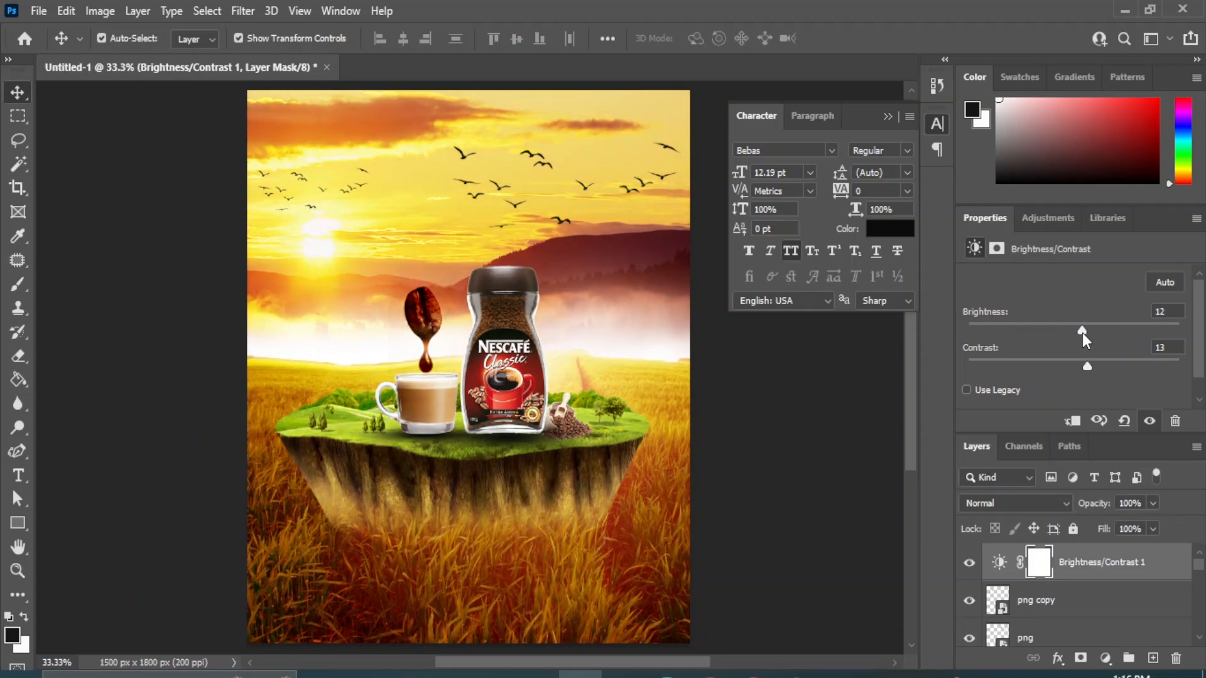
pyautogui.click(820, 447)
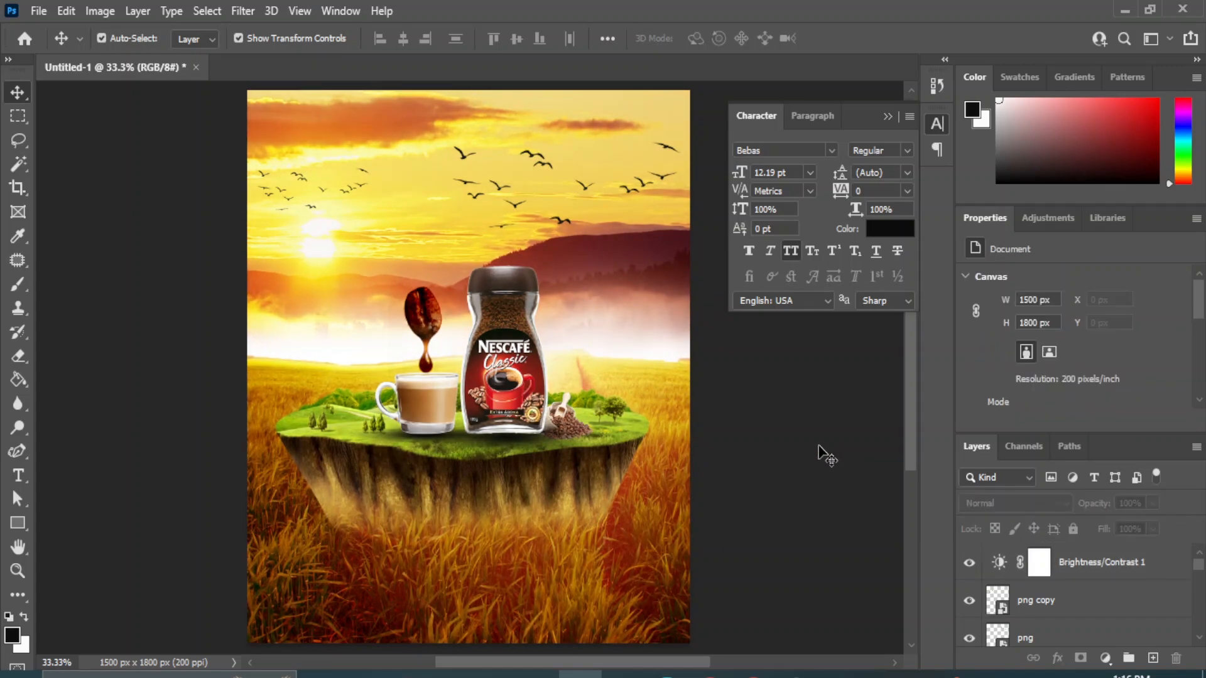
# Select the png copy layer and nudge the small flock of birds about 14 px down and 6 px left
pyautogui.click(295, 174)
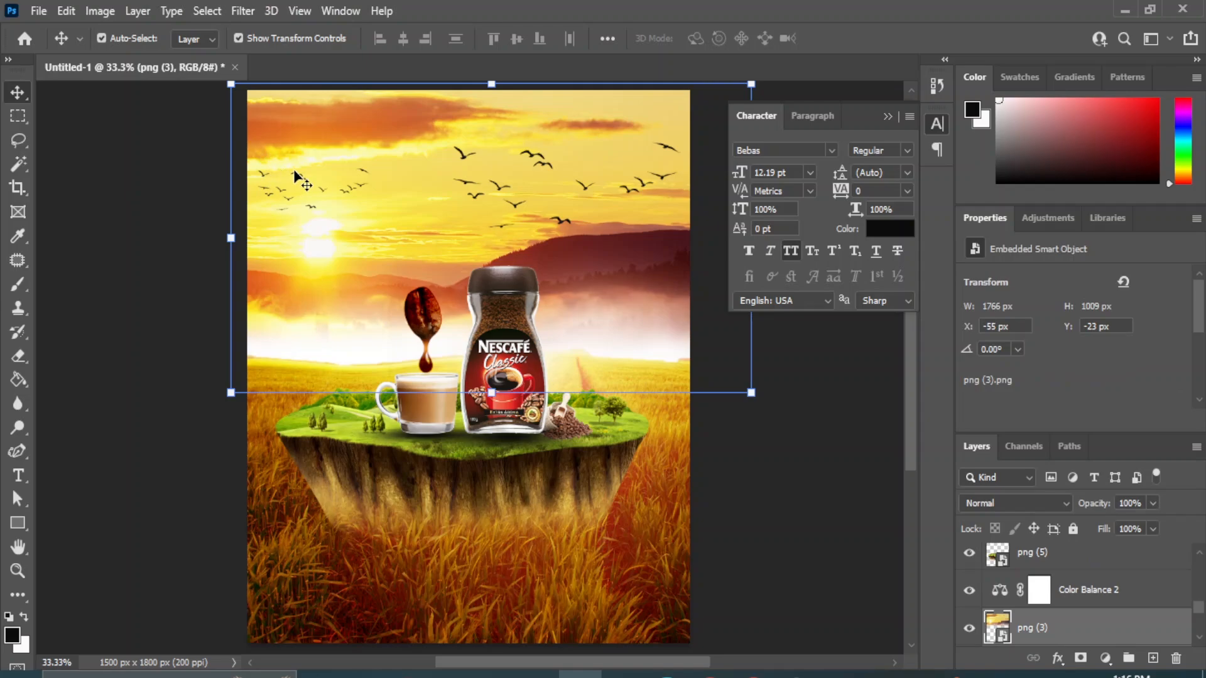
pyautogui.click(804, 526)
pyautogui.click(263, 178)
pyautogui.scroll(-5, 1080, 596)
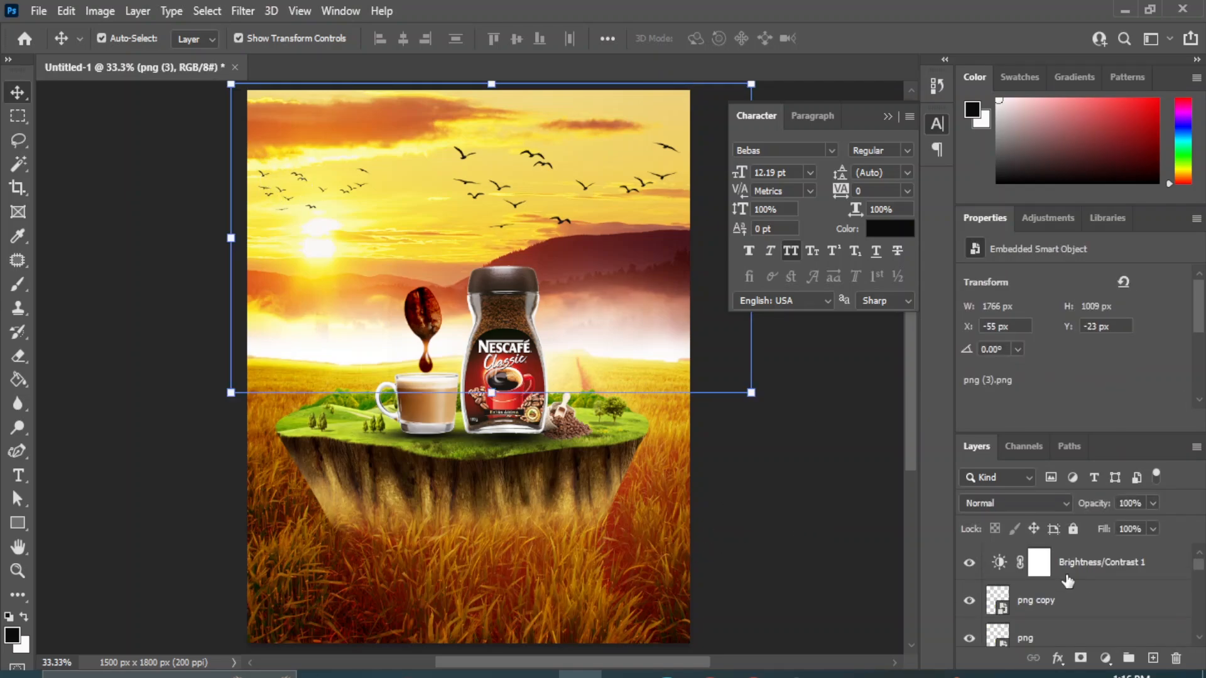
pyautogui.click(1047, 608)
pyautogui.press('Down')
pyautogui.press('Down')
pyautogui.press('Down')
pyautogui.press('Down')
pyautogui.press('Down')
pyautogui.press('Down')
pyautogui.press('Down')
pyautogui.press('Down')
pyautogui.press('Down')
pyautogui.press('Down')
pyautogui.press('Down')
pyautogui.press('Down')
pyautogui.press('Down')
pyautogui.press('Down')
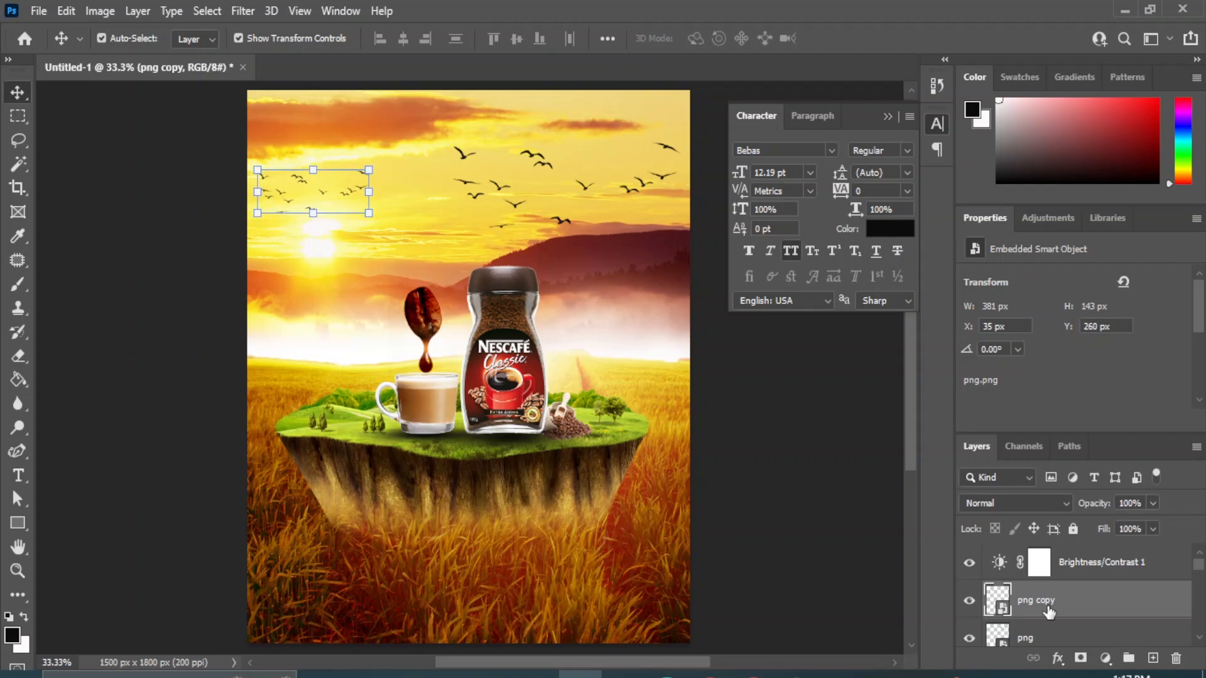
pyautogui.press('Left')
pyautogui.press('Left')
pyautogui.press('Left')
pyautogui.press('Left')
pyautogui.press('Left')
pyautogui.press('Left')
pyautogui.click(820, 487)
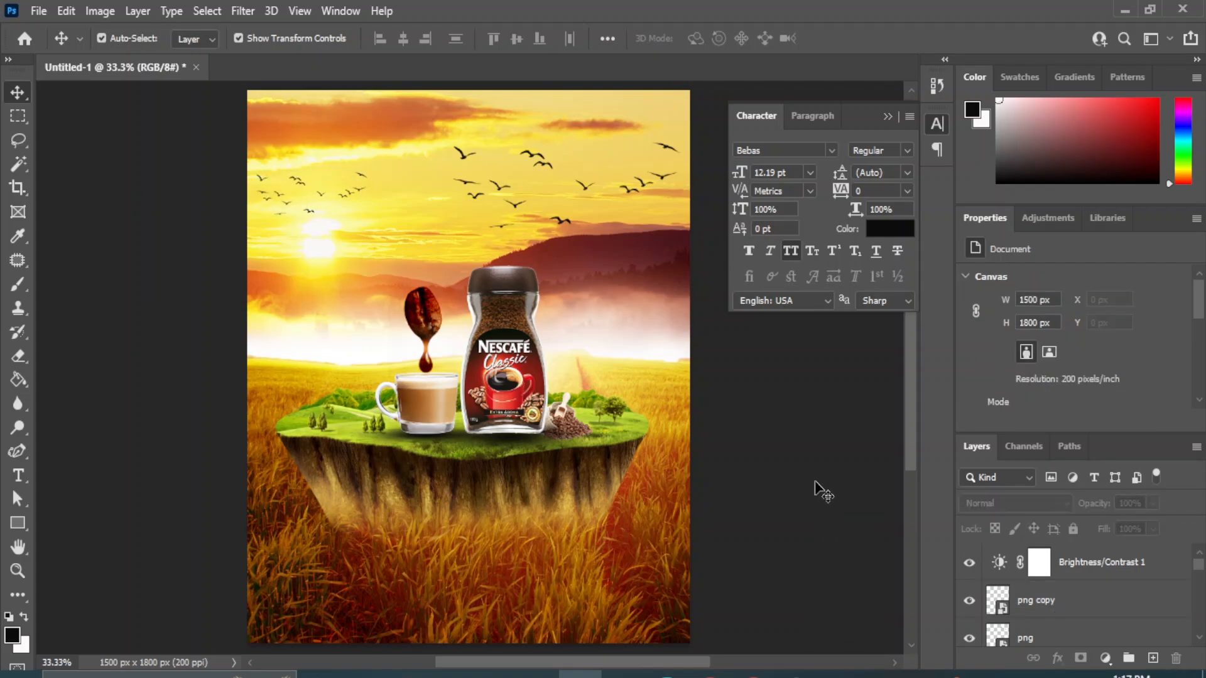
# Compare the image with and without the Brightness/Contrast adjustment and examine the whole composition up close and in full
pyautogui.click(969, 564)
pyautogui.click(969, 564)
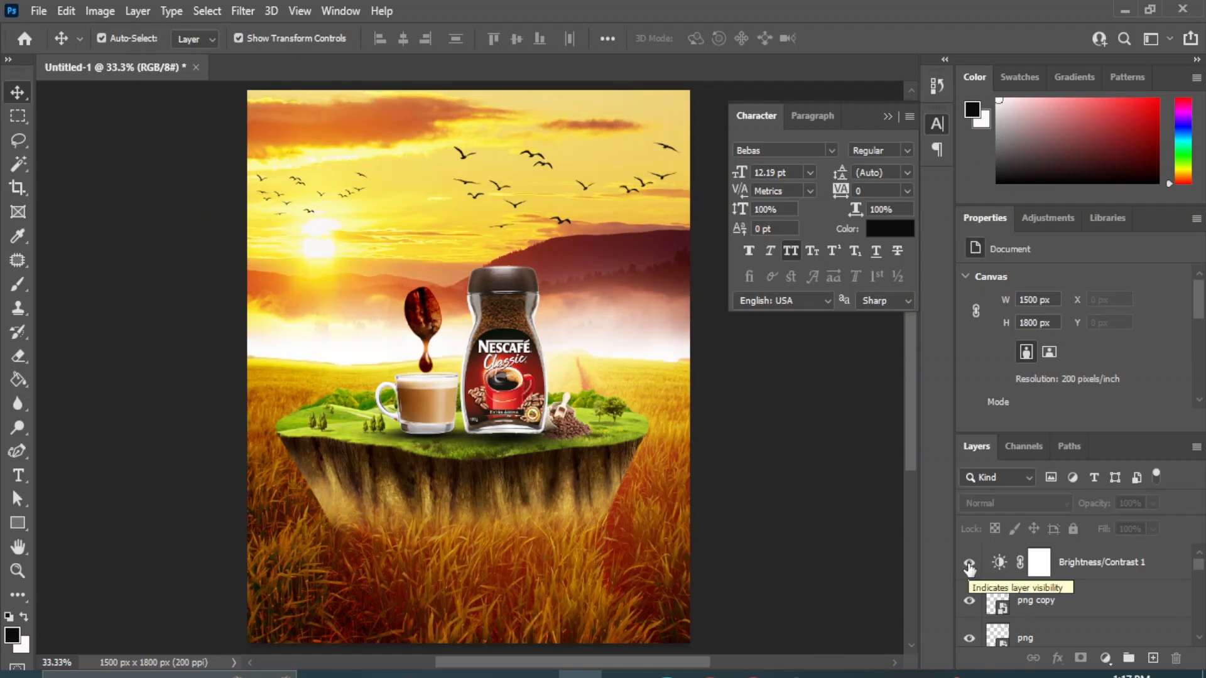
pyautogui.hotkey('ctrl', '+')
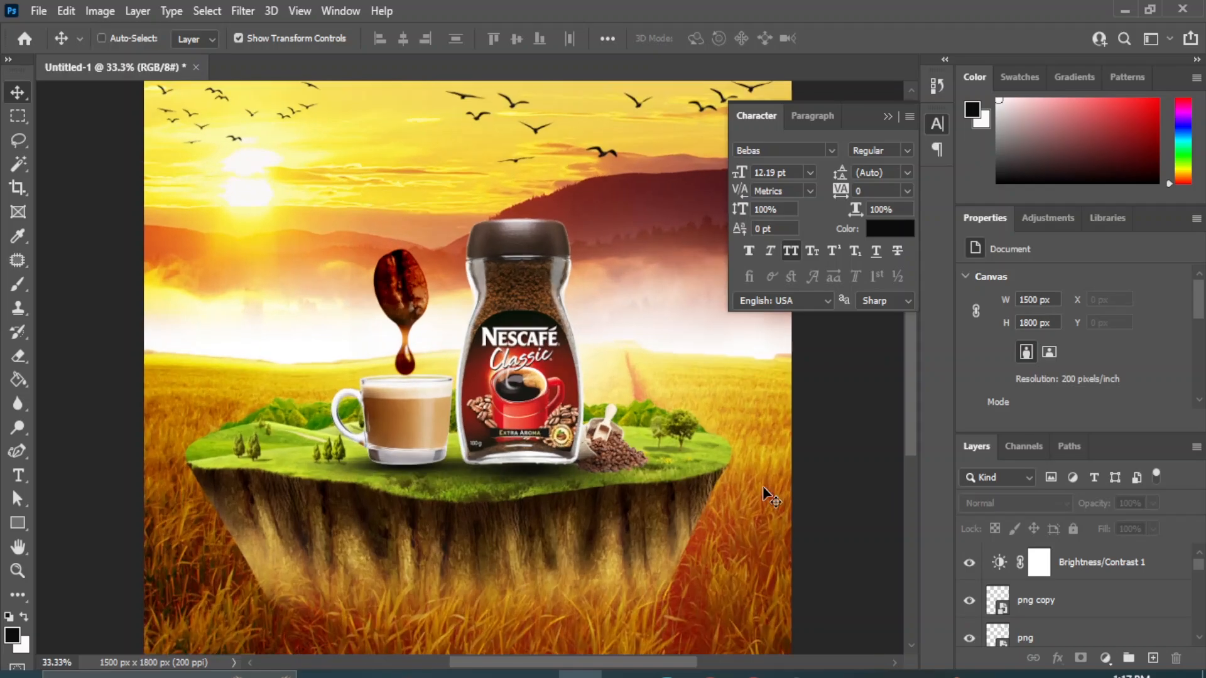
pyautogui.hotkey('ctrl', '-')
pyautogui.hotkey('ctrl', '+')
pyautogui.hotkey('ctrl', '-')
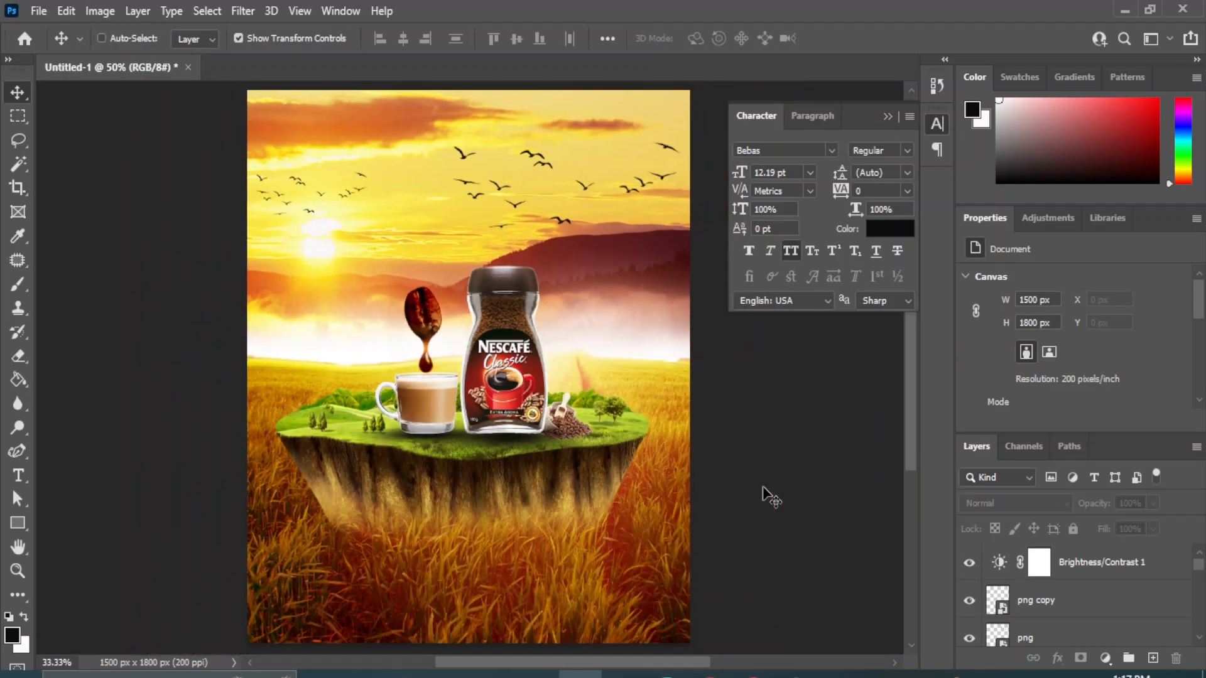
pyautogui.hotkey('ctrl', '+')
pyautogui.hotkey('ctrl', '-')
pyautogui.hotkey('ctrl', '+')
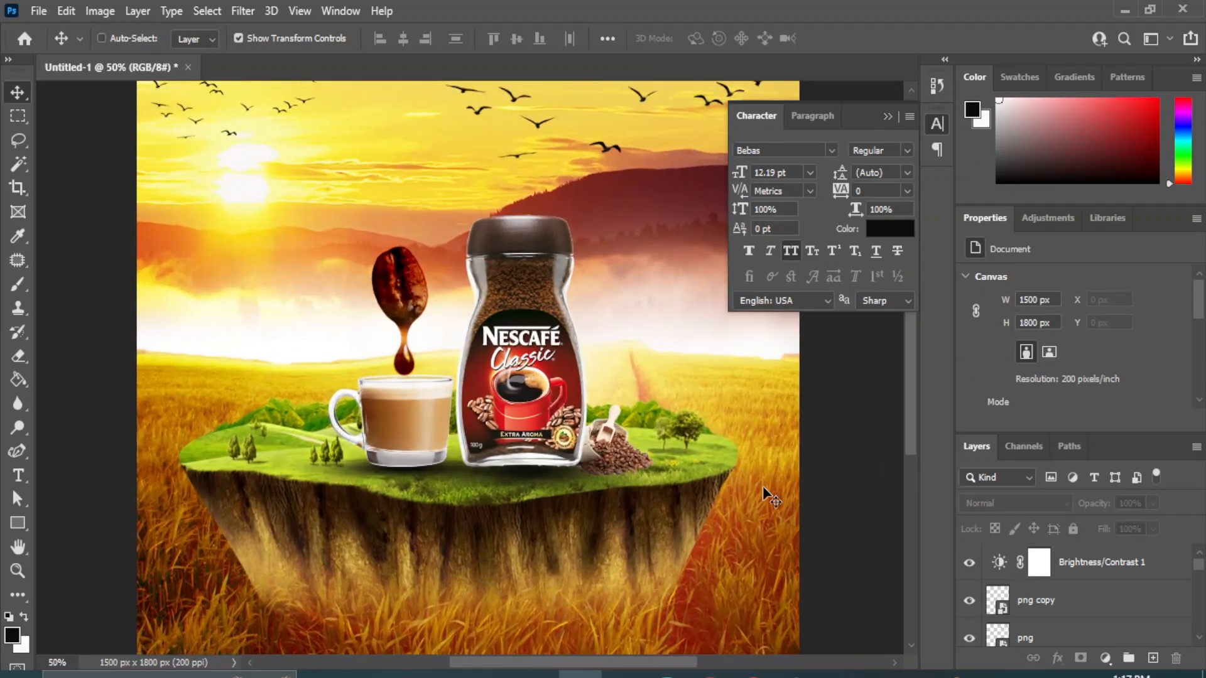
pyautogui.hotkey('ctrl', '-')
pyautogui.hotkey('ctrl', '+')
pyautogui.hotkey('ctrl', '-')
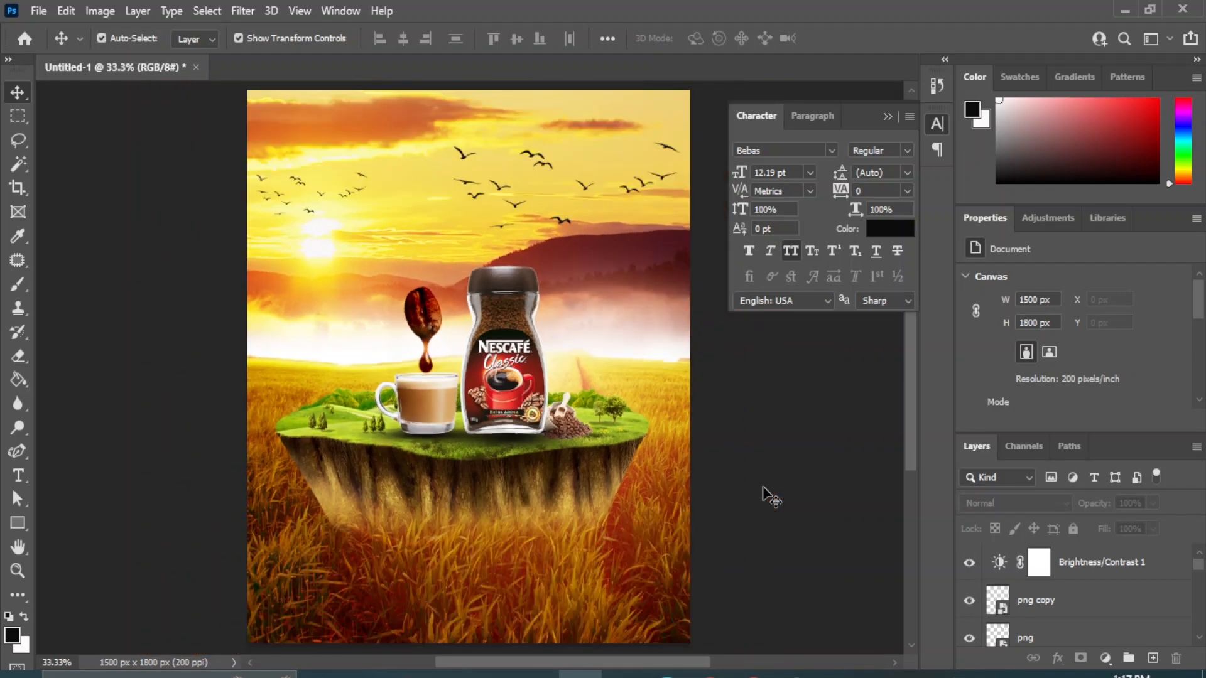